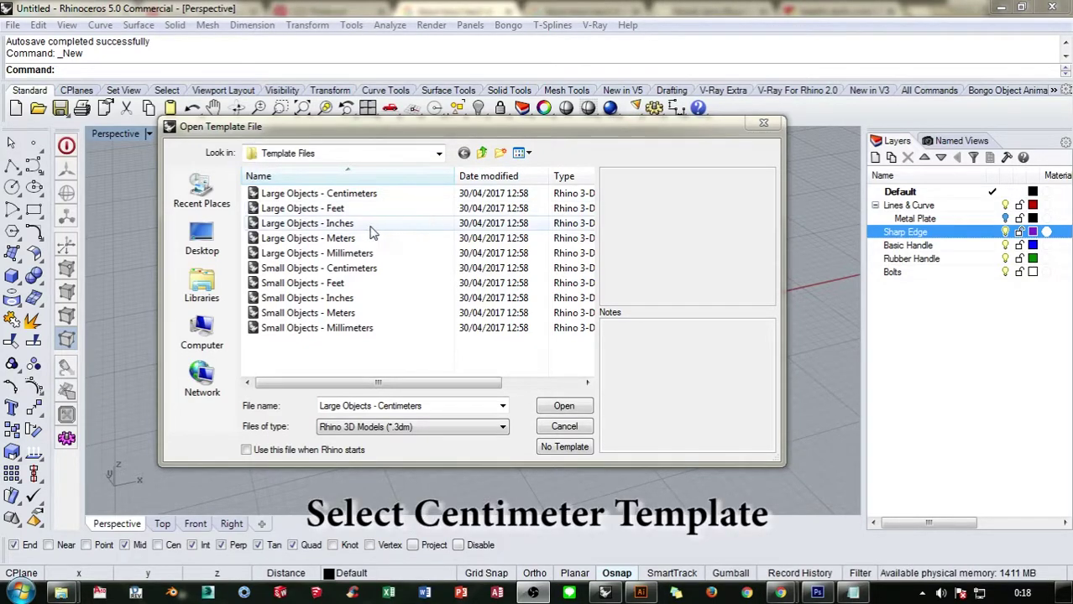
# Step: Start a new model from the Large Objects - Centimeters template and maximize the Top viewport
pyautogui.click(365, 197)
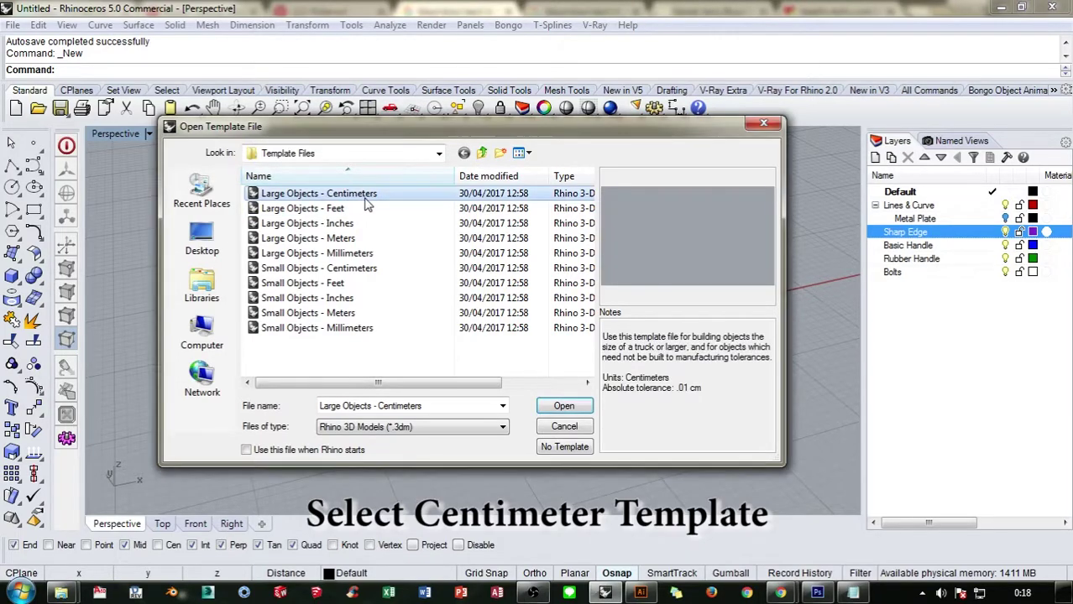
pyautogui.click(564, 407)
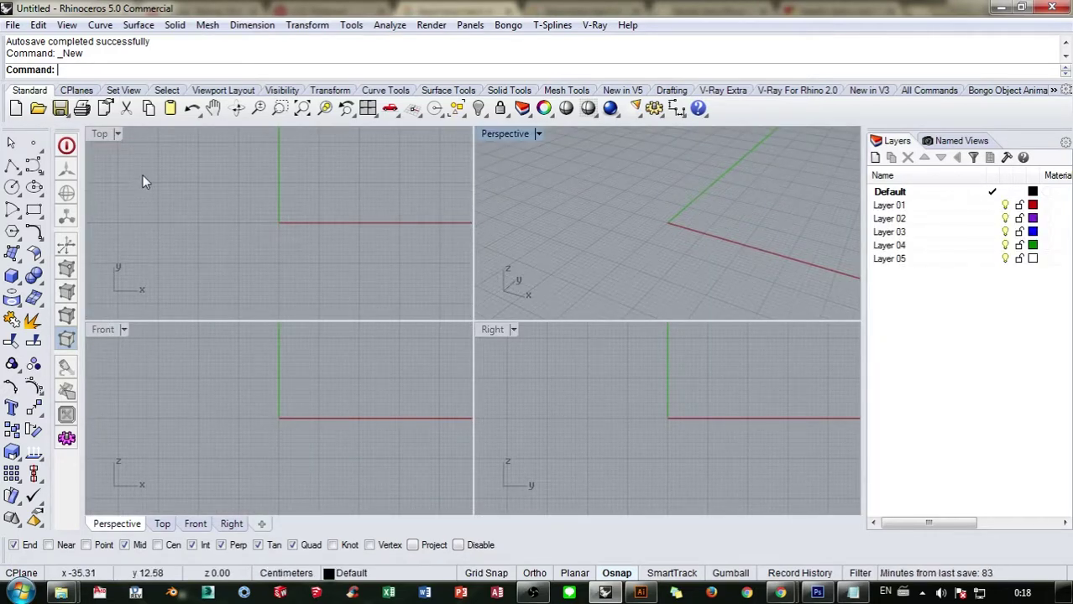
pyautogui.doubleClick(105, 135)
# Step: Load the Saw image as a background bitmap for the Top viewport
pyautogui.moveTo(311, 220); pyautogui.dragTo(209, 300, button='right')
pyautogui.click(117, 137)
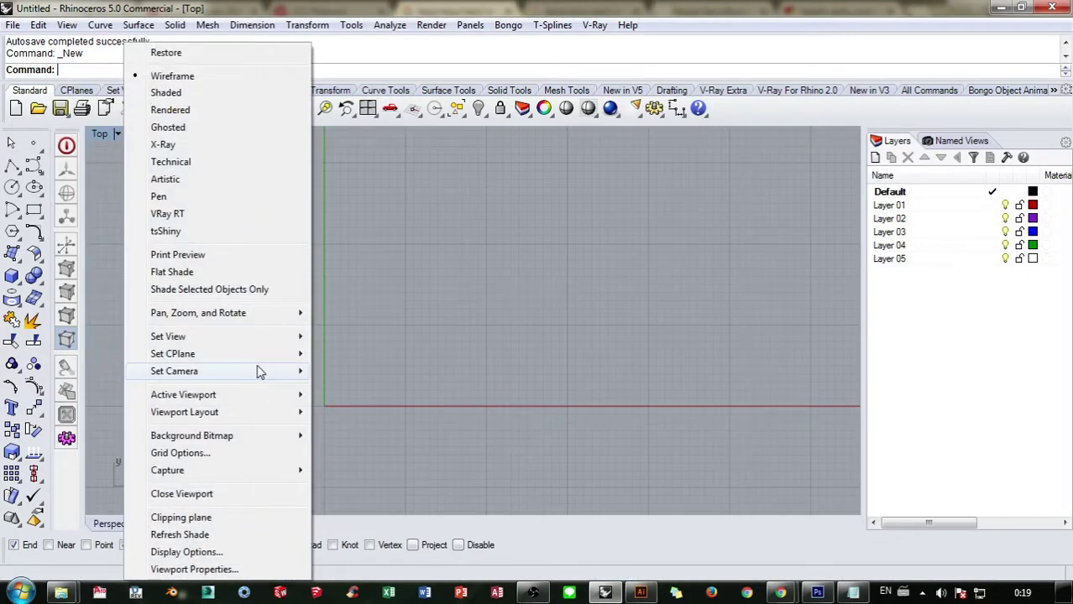
pyautogui.moveTo(256, 443)
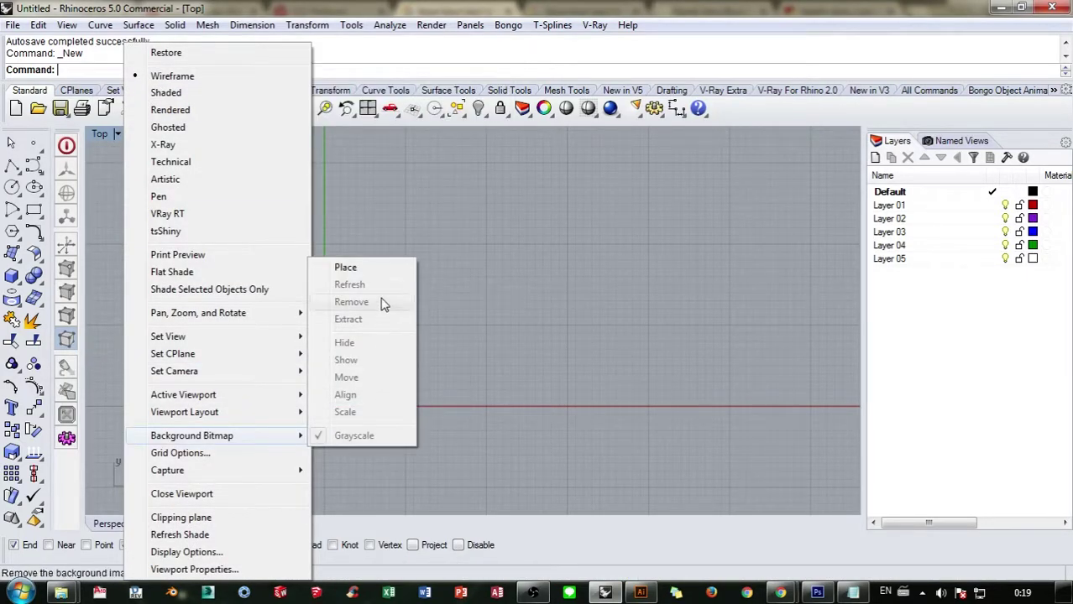
pyautogui.click(369, 266)
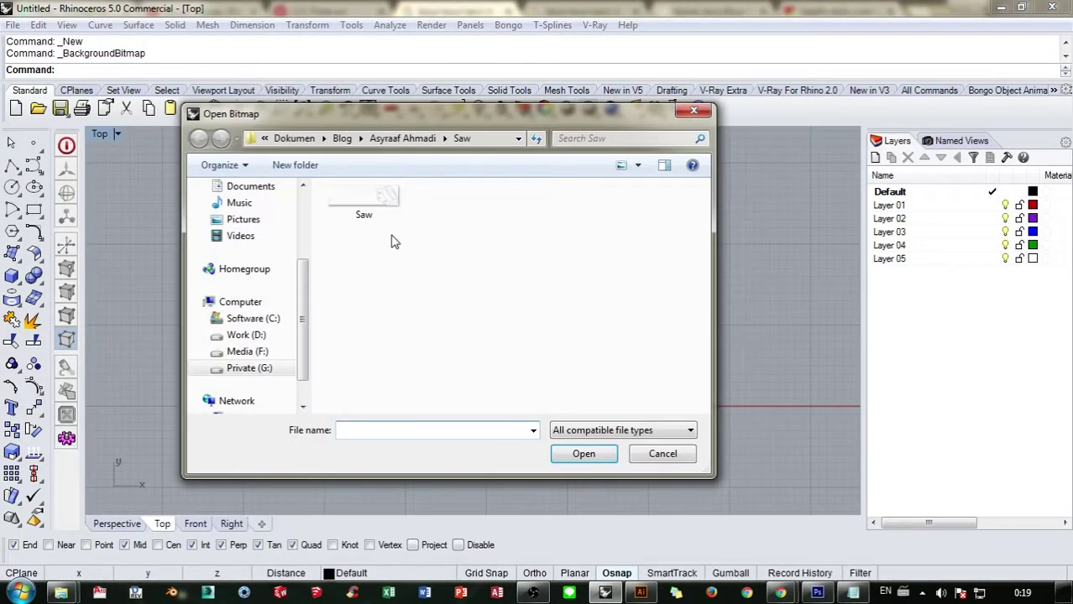
pyautogui.click(364, 203)
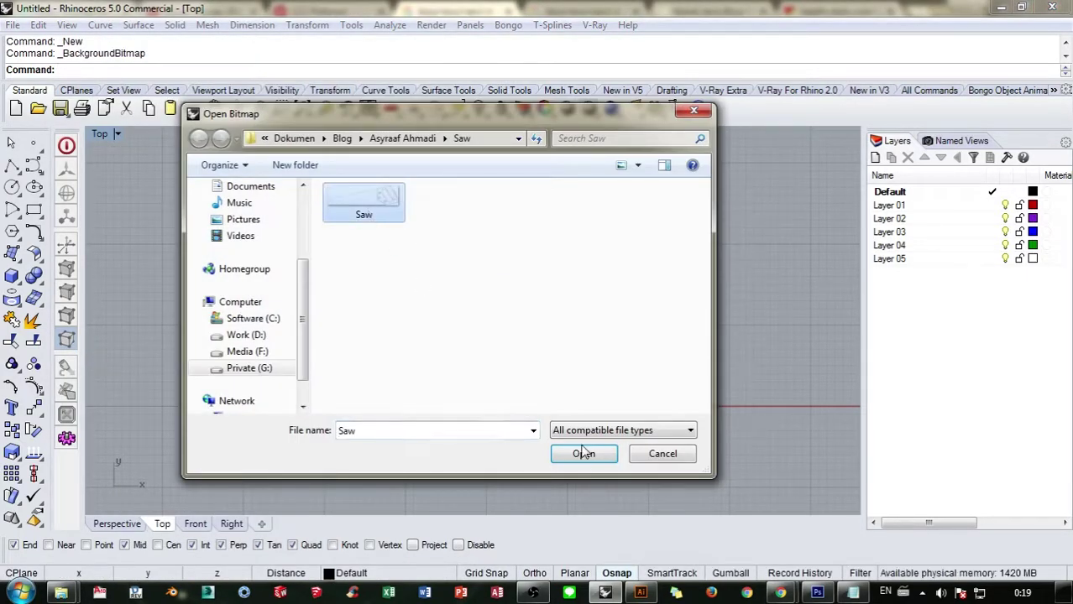
pyautogui.click(593, 454)
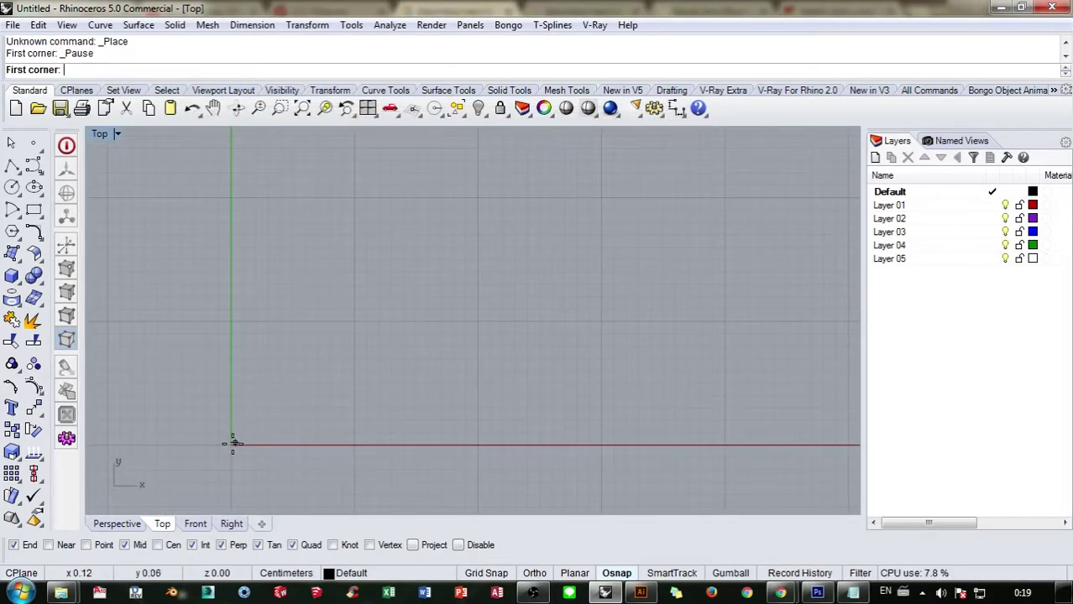
# Step: Turn on Grid Snap and place the background bitmap from the origin along the positive X axis, about 60 cm wide
pyautogui.moveTo(588, 377); pyautogui.dragTo(576, 280, button='right')
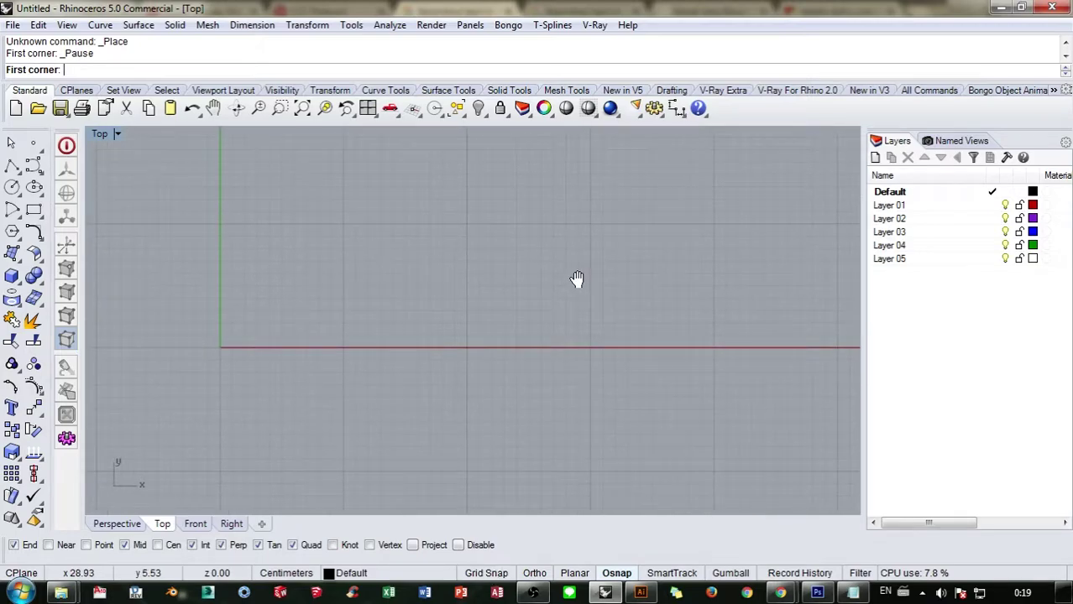
pyautogui.click(487, 573)
pyautogui.moveTo(466, 372); pyautogui.dragTo(422, 430, button='right')
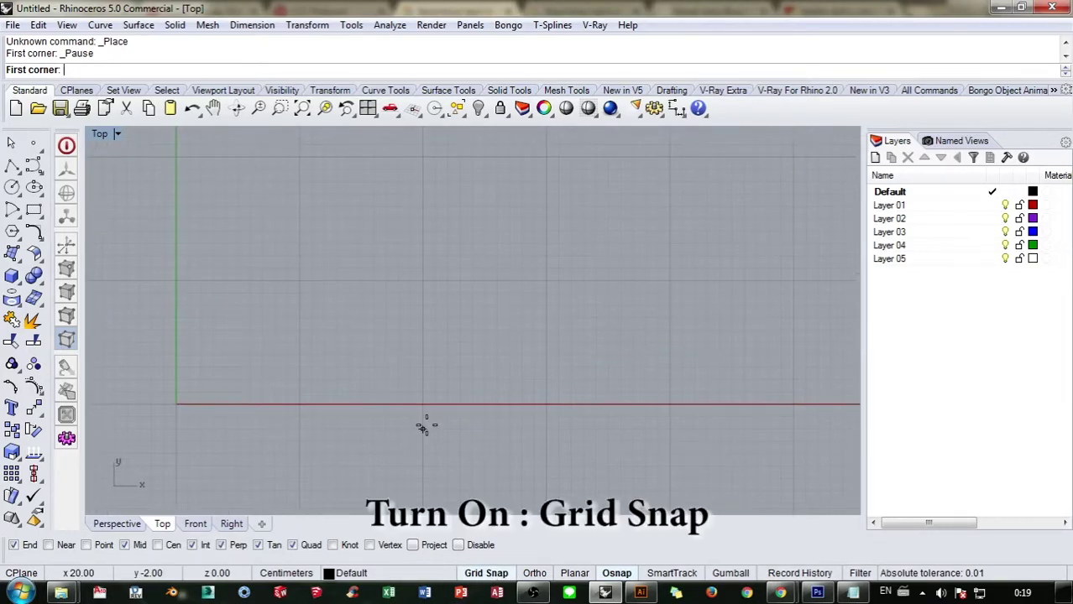
pyautogui.click(179, 403)
pyautogui.moveTo(548, 318); pyautogui.dragTo(545, 324, button='right')
pyautogui.scroll(-2, 545, 324)
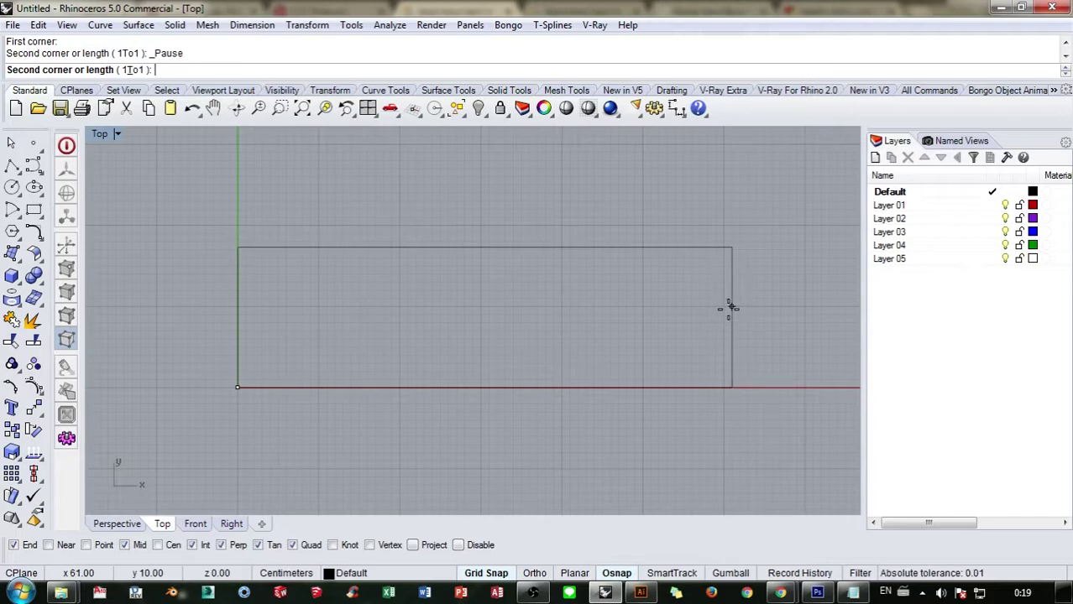
pyautogui.click(725, 304)
# Step: Set the background bitmap's Grayscale option to No
pyautogui.scroll(3, 588, 300)
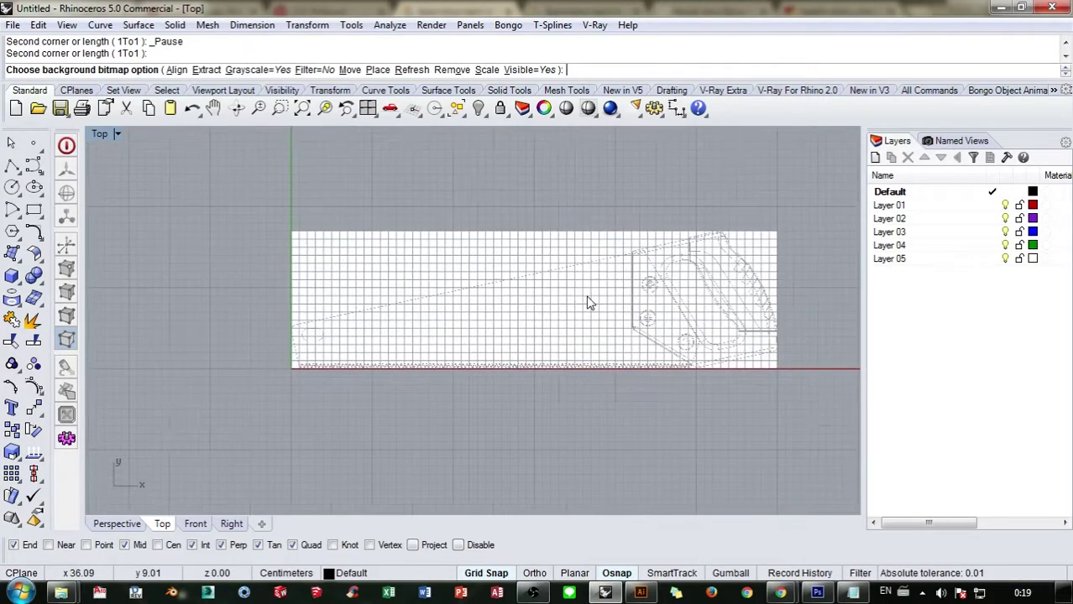
pyautogui.moveTo(610, 276); pyautogui.dragTo(508, 292, button='right')
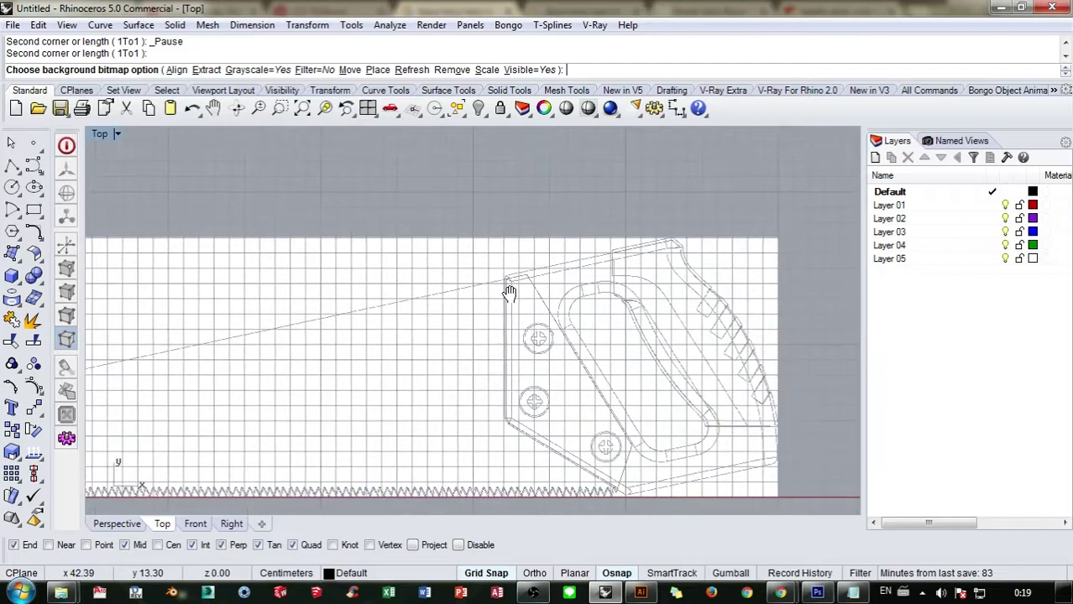
pyautogui.scroll(2, 560, 302)
pyautogui.moveTo(570, 304); pyautogui.dragTo(433, 275, button='right')
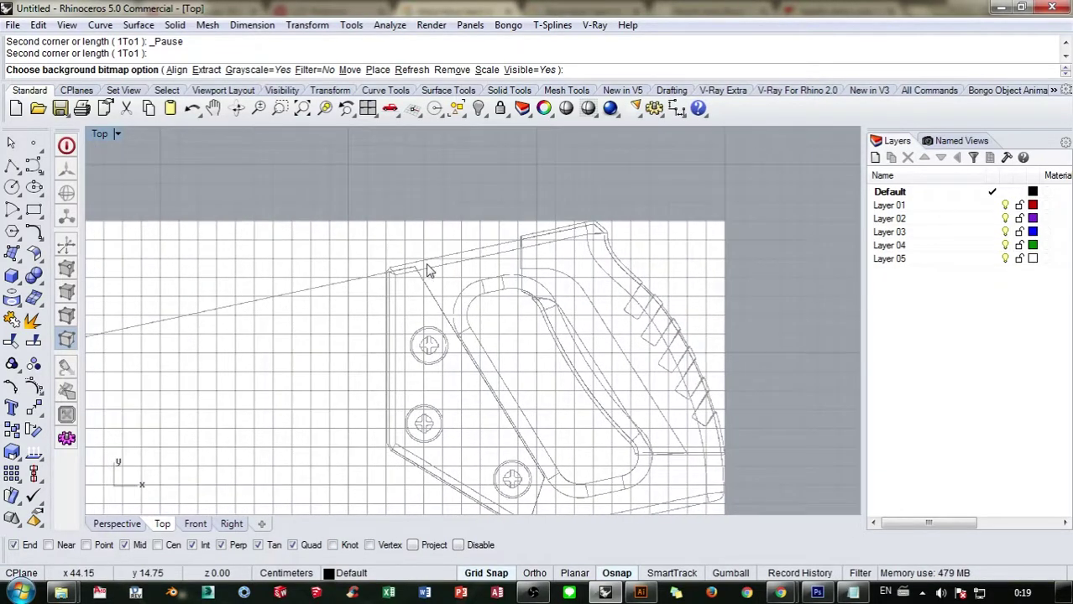
pyautogui.click(258, 70)
# Step: Examine the saw drawing's blade, handle and bolt outlines in the Top viewport and end the background bitmap command
pyautogui.scroll(-3, 463, 192)
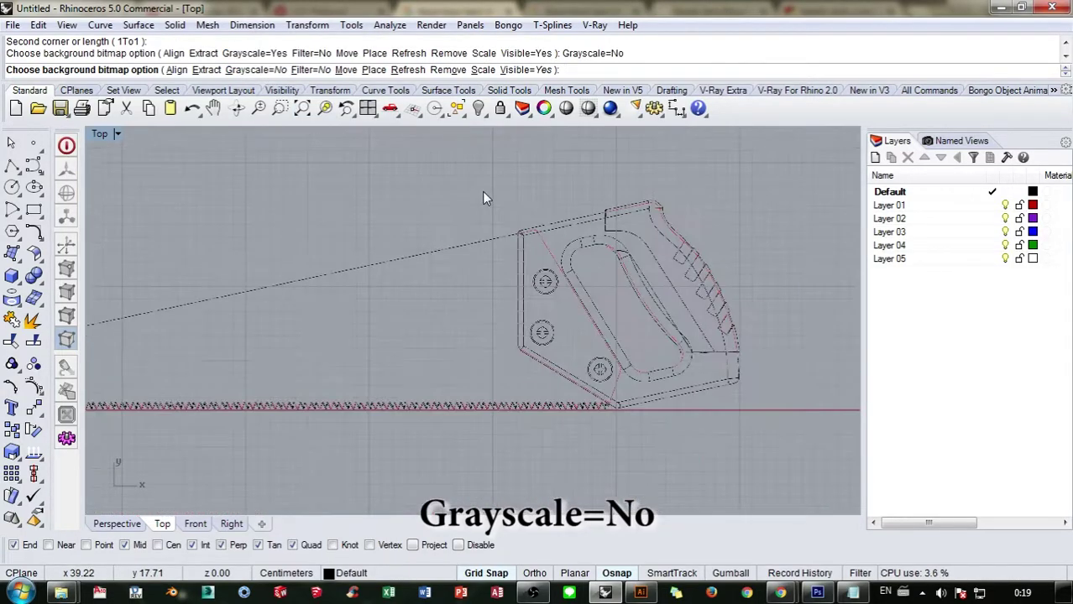
pyautogui.scroll(-2, 594, 201)
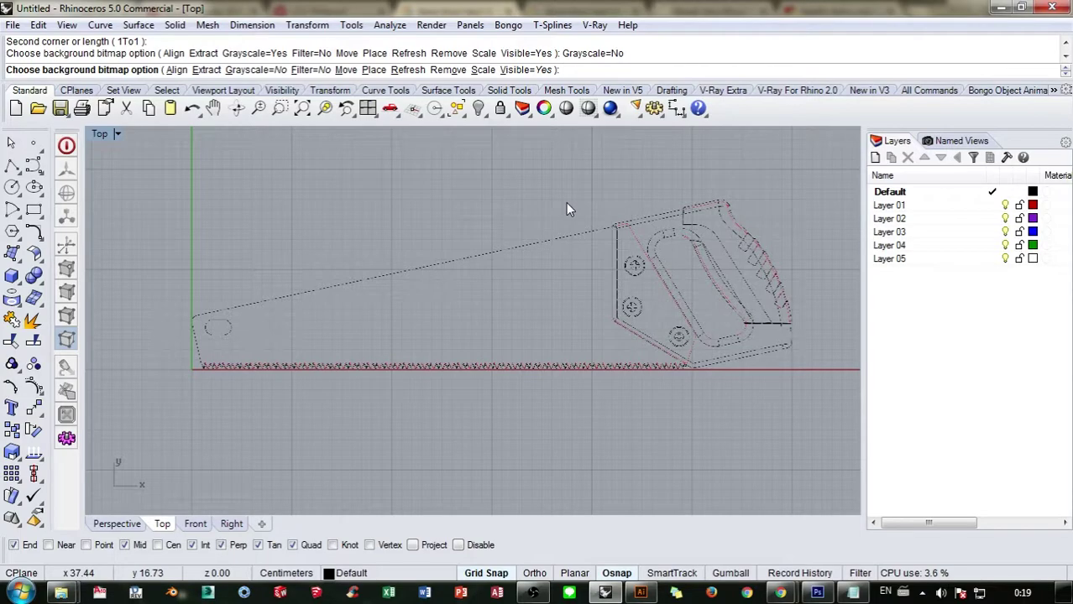
pyautogui.scroll(3, 550, 195)
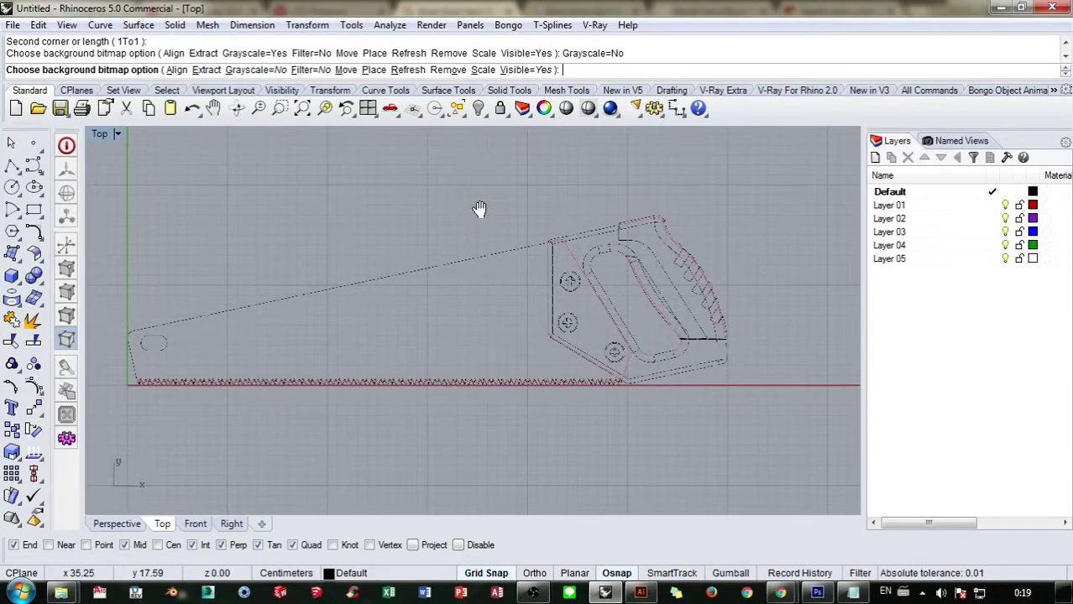
pyautogui.scroll(1, 552, 246)
pyautogui.scroll(-2, 552, 245)
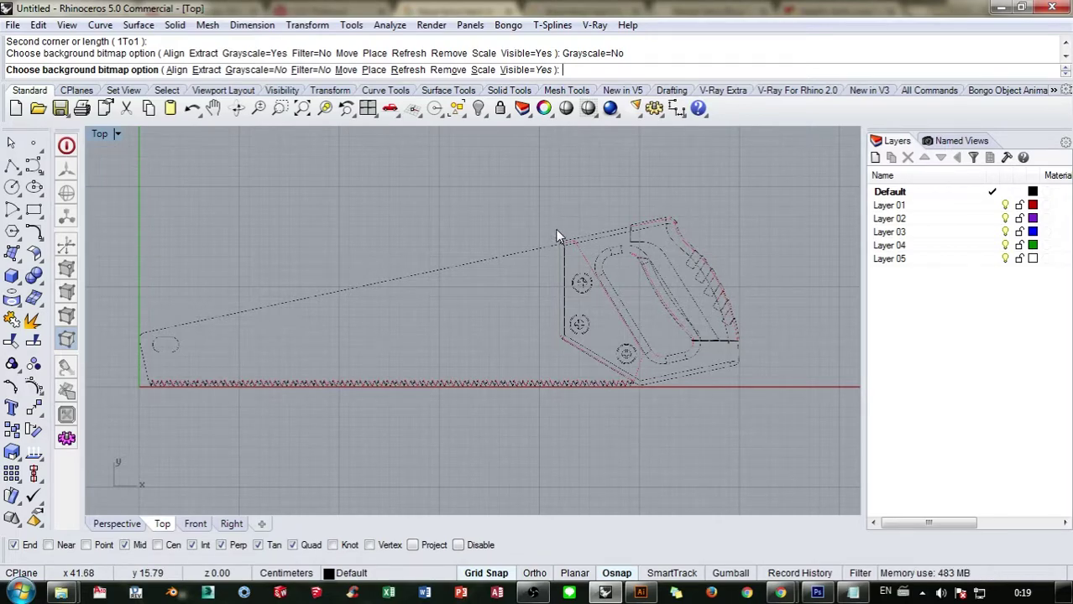
pyautogui.moveTo(556, 235); pyautogui.dragTo(598, 213, button='right')
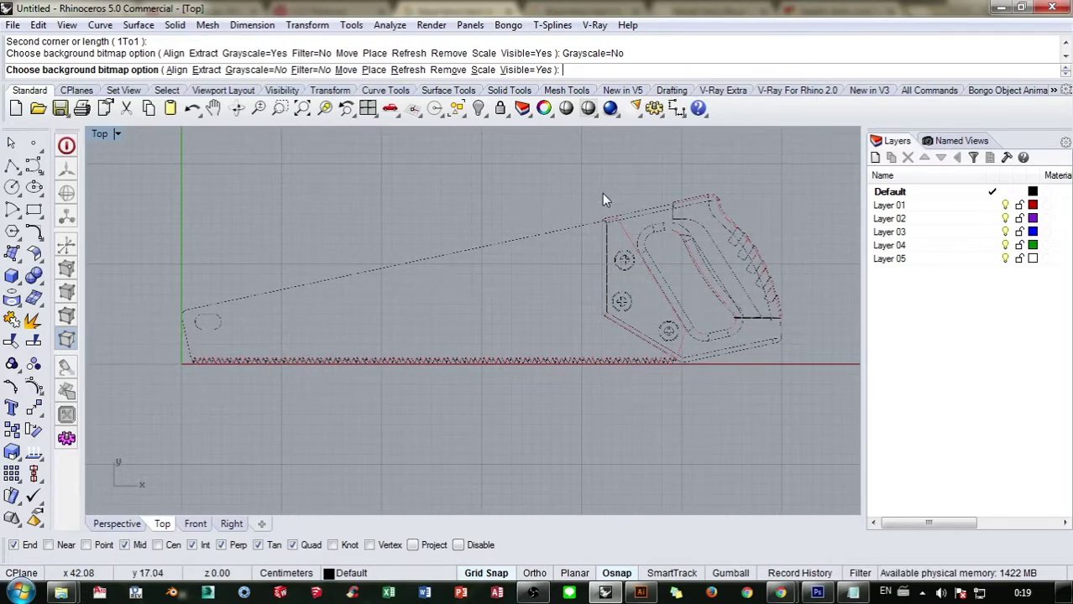
pyautogui.scroll(5, 602, 200)
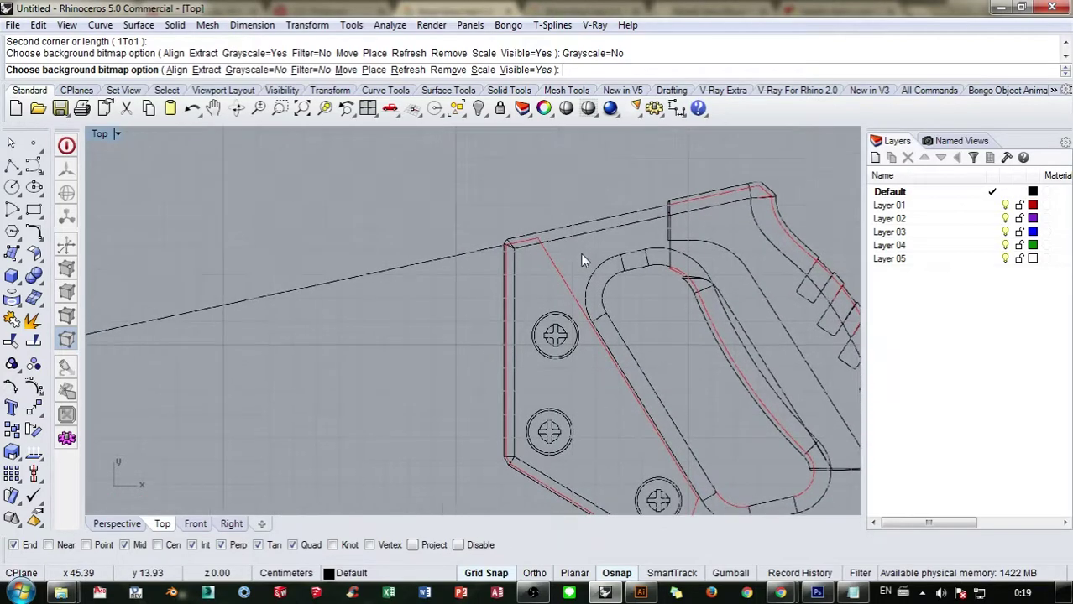
pyautogui.scroll(2, 585, 260)
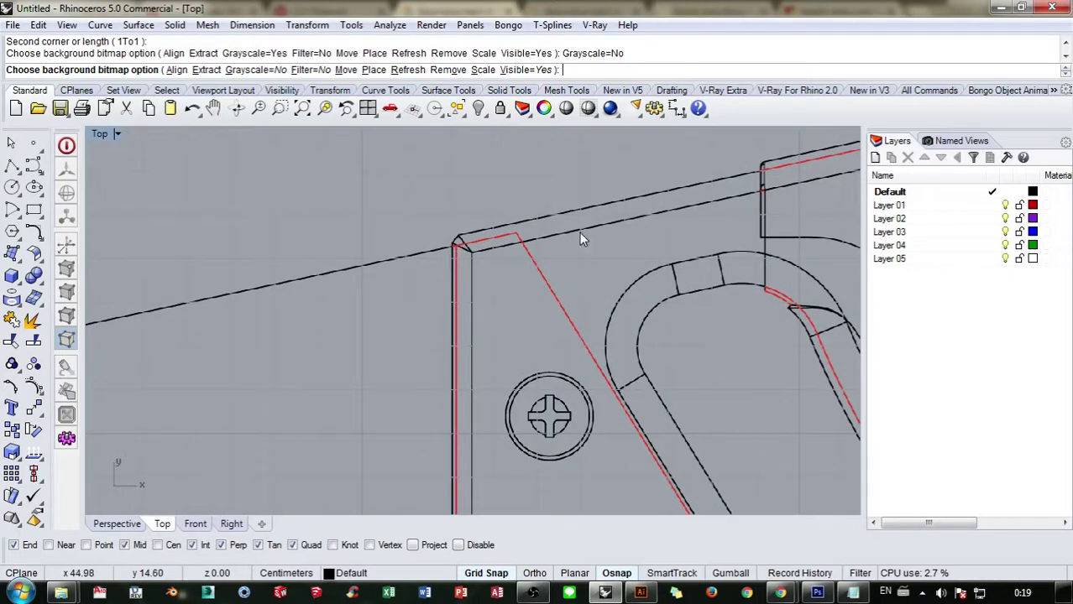
pyautogui.moveTo(579, 232); pyautogui.dragTo(411, 222, button='right')
pyautogui.scroll(-2, 514, 217)
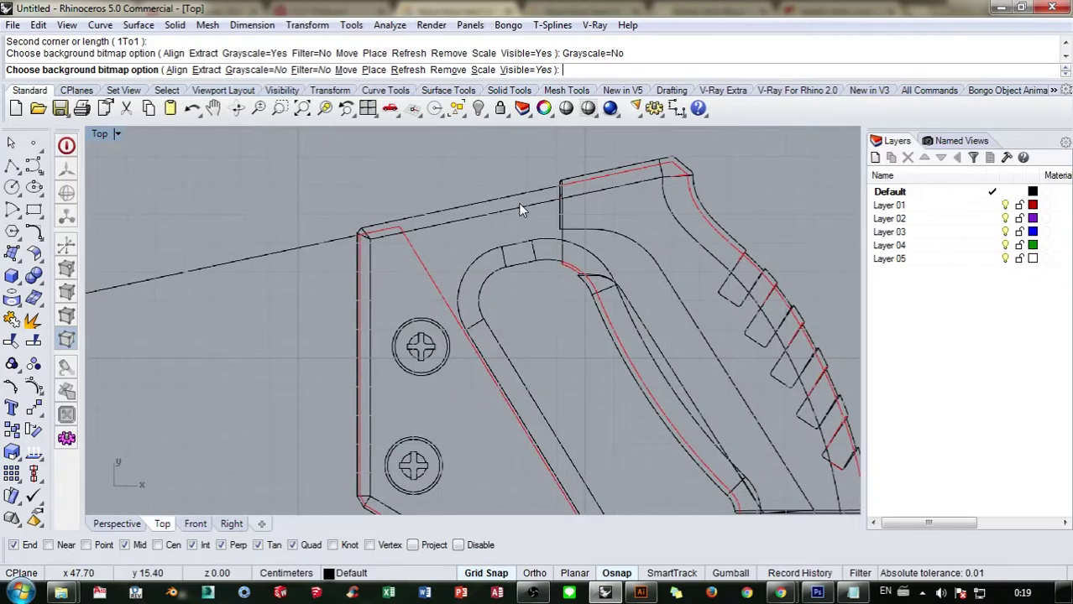
pyautogui.press('Return')
pyautogui.moveTo(519, 206); pyautogui.dragTo(603, 203, button='right')
pyautogui.scroll(-4, 486, 211)
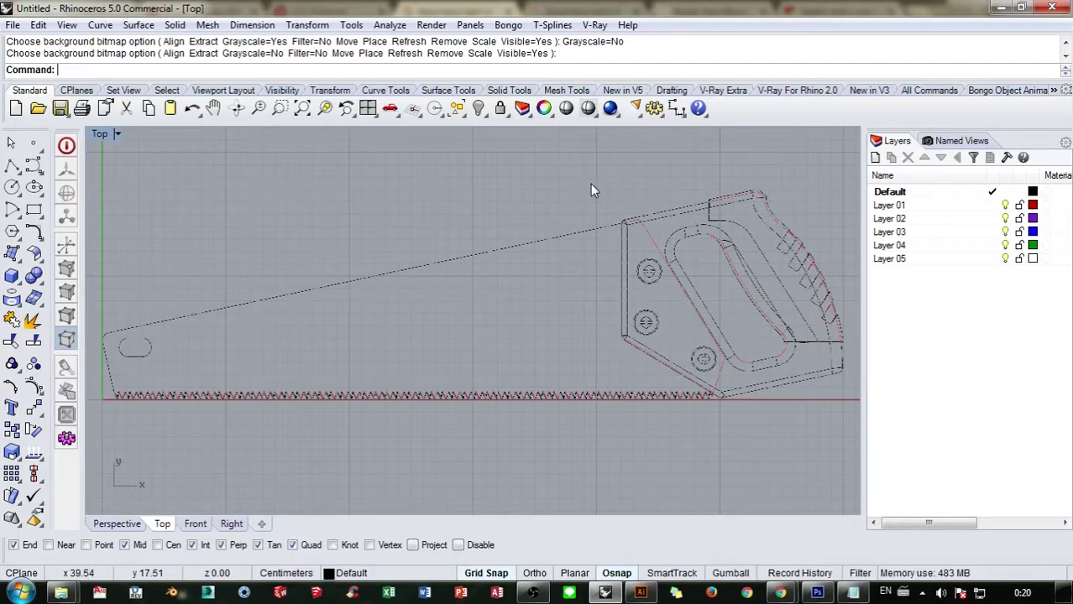
pyautogui.moveTo(650, 192); pyautogui.dragTo(558, 209, button='right')
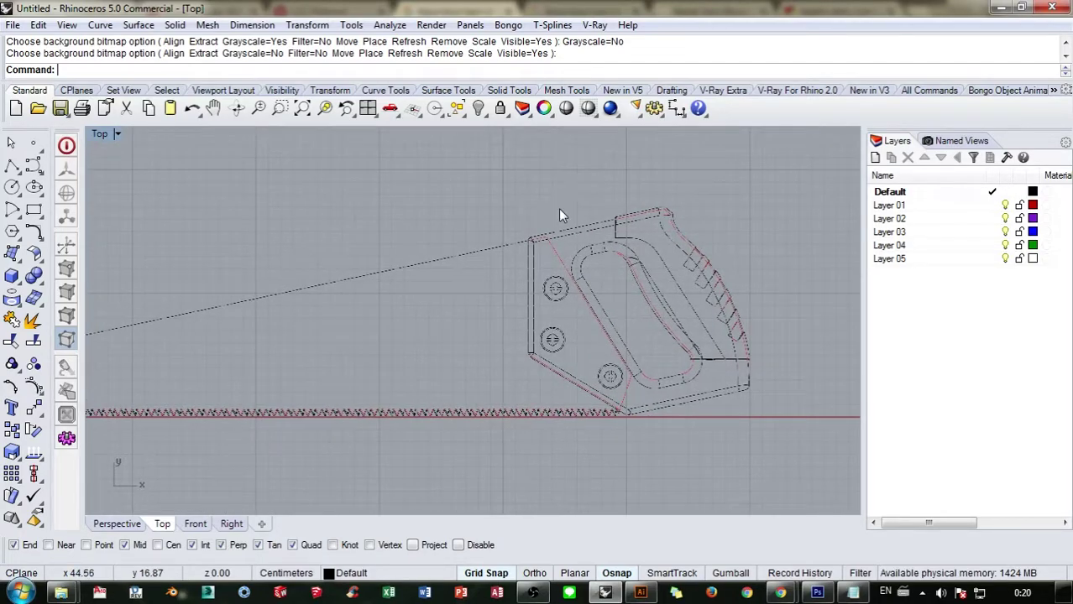
# Step: Rename Layer 01 as Lines & Curves
pyautogui.click(894, 207)
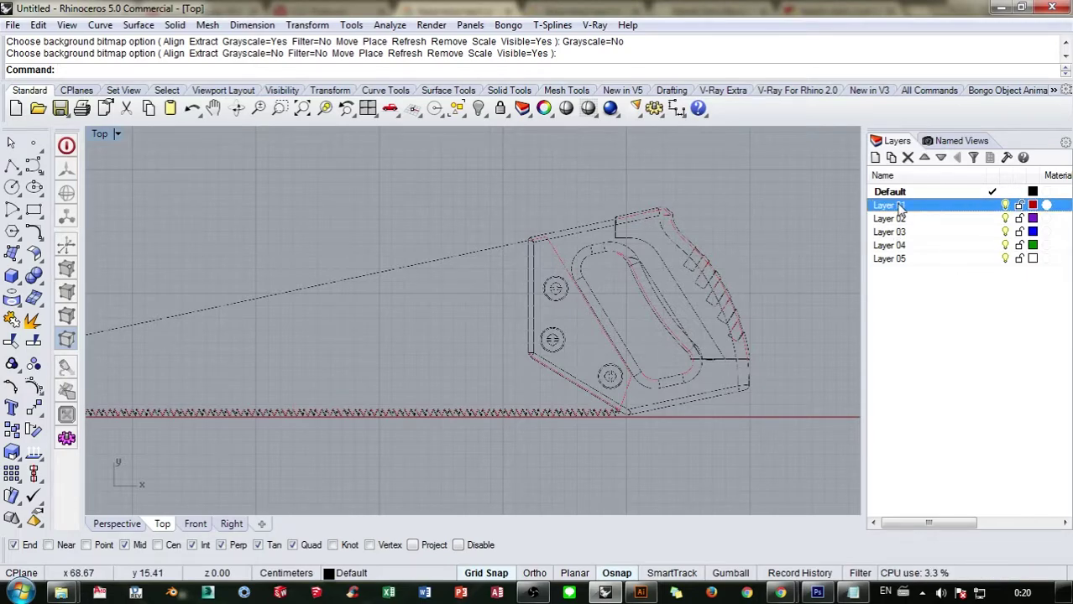
pyautogui.doubleClick(881, 206)
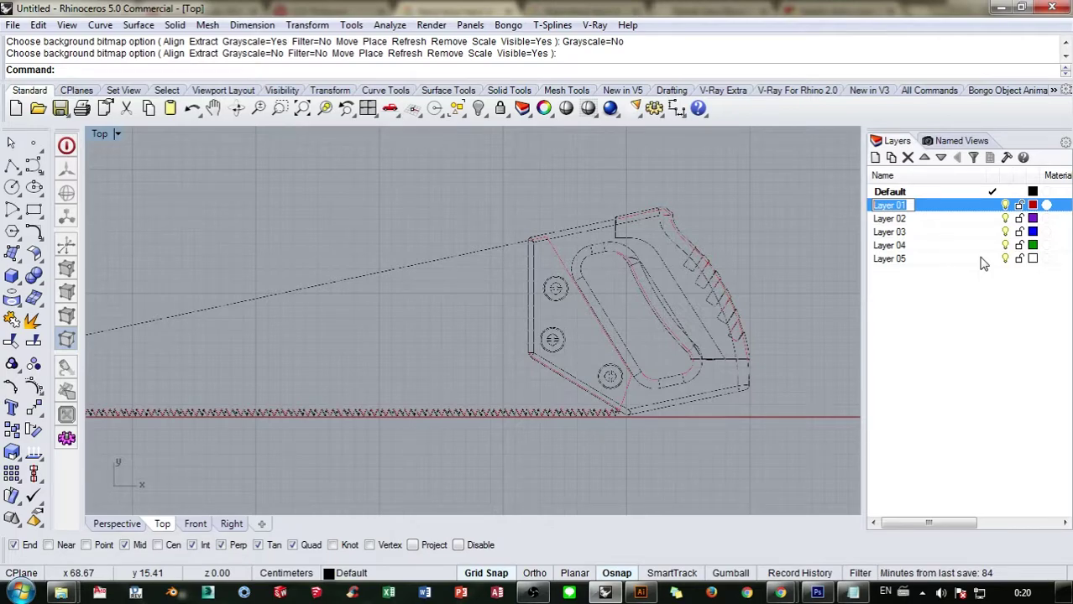
pyautogui.write('Lines')
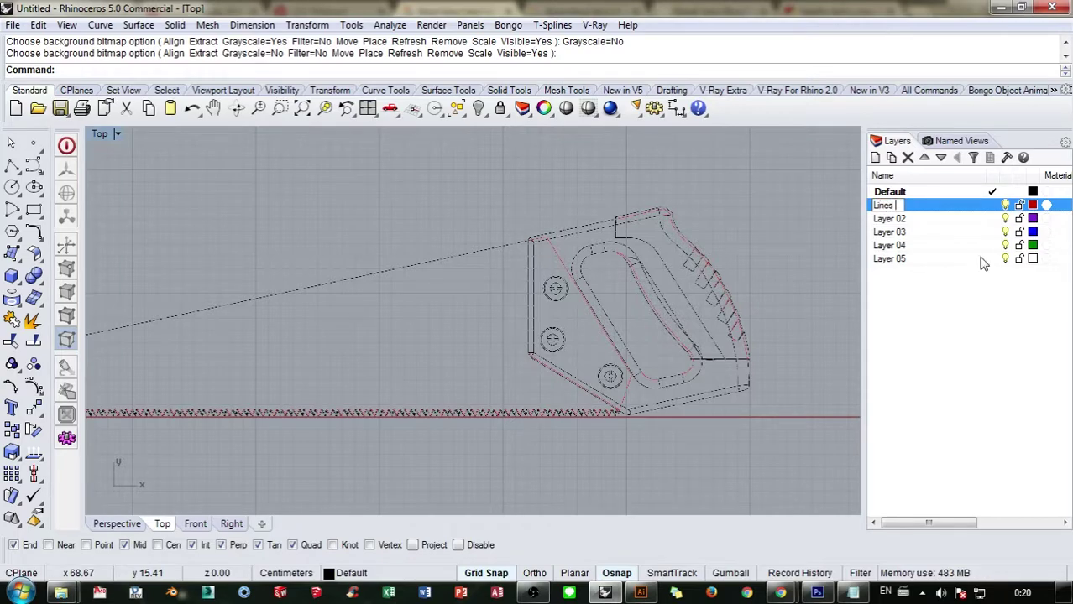
pyautogui.write(' & Curv')
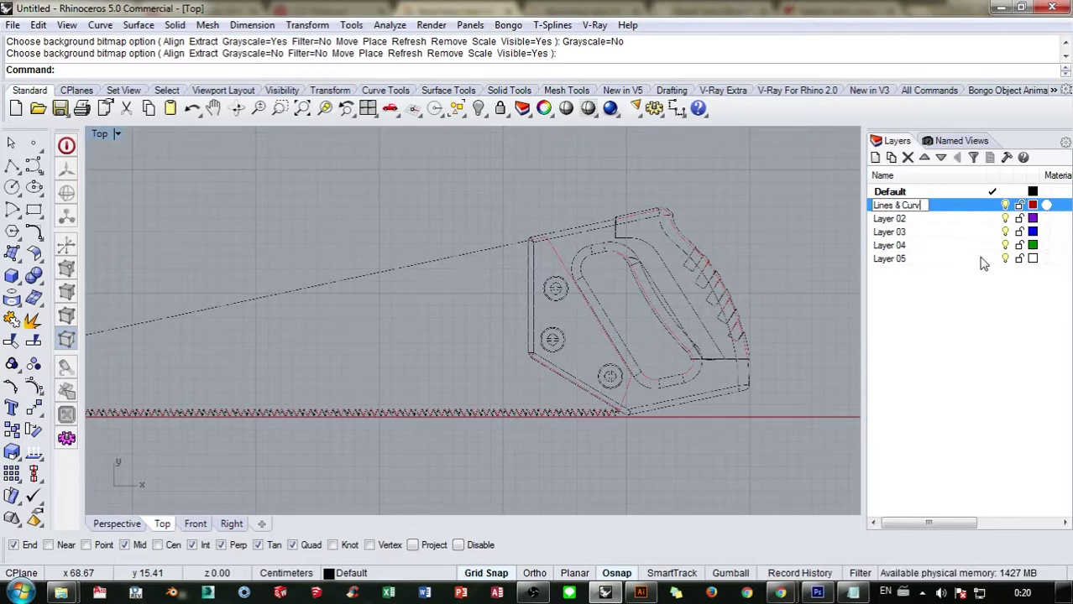
pyautogui.write('es')
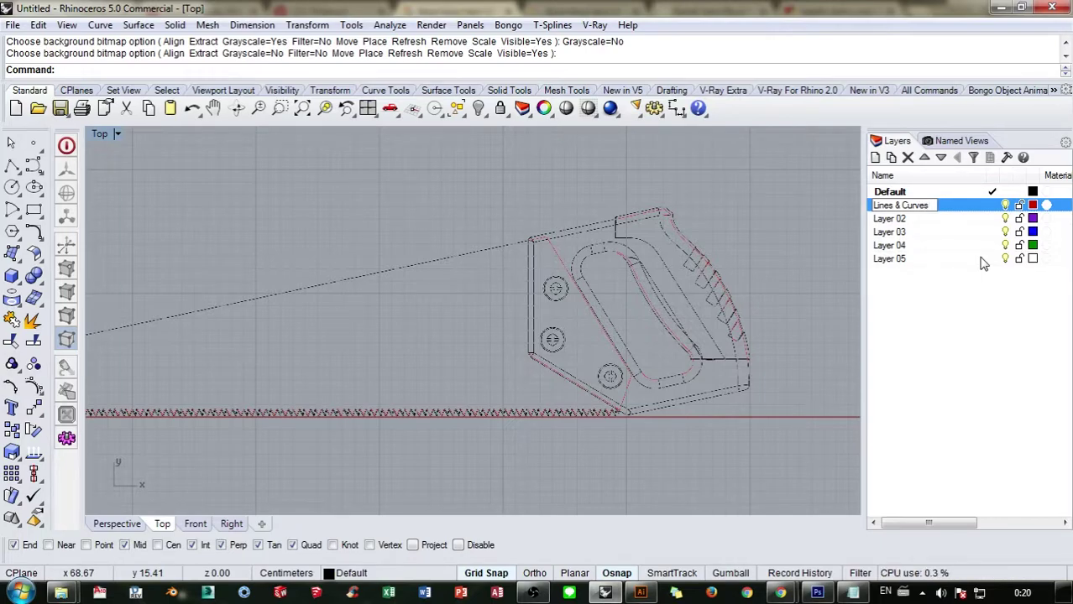
pyautogui.press('Return')
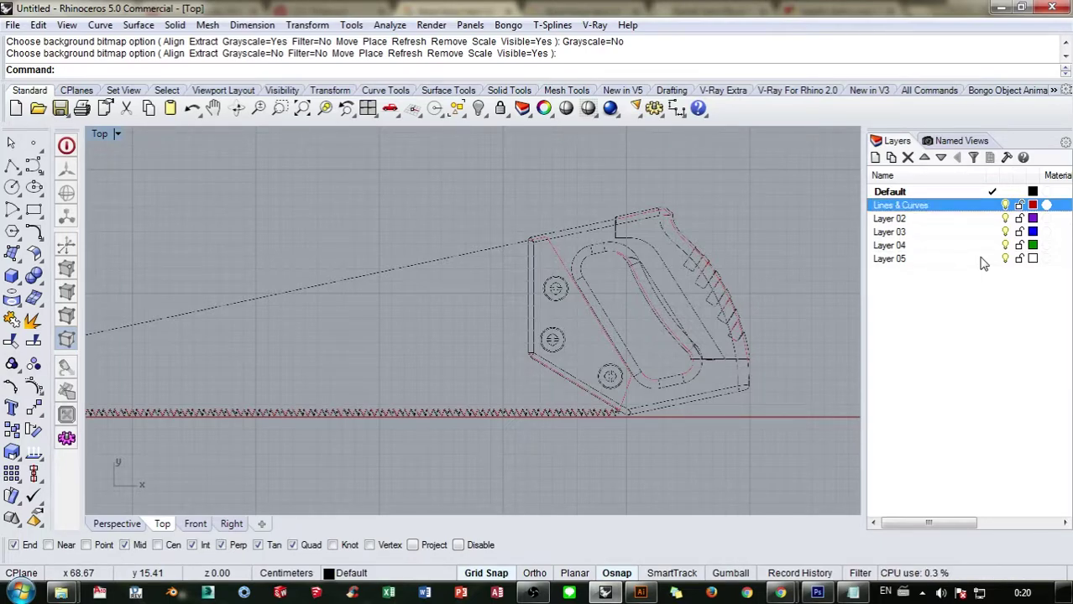
# Step: Rename Layer 02 as Metal Plate
pyautogui.click(895, 220)
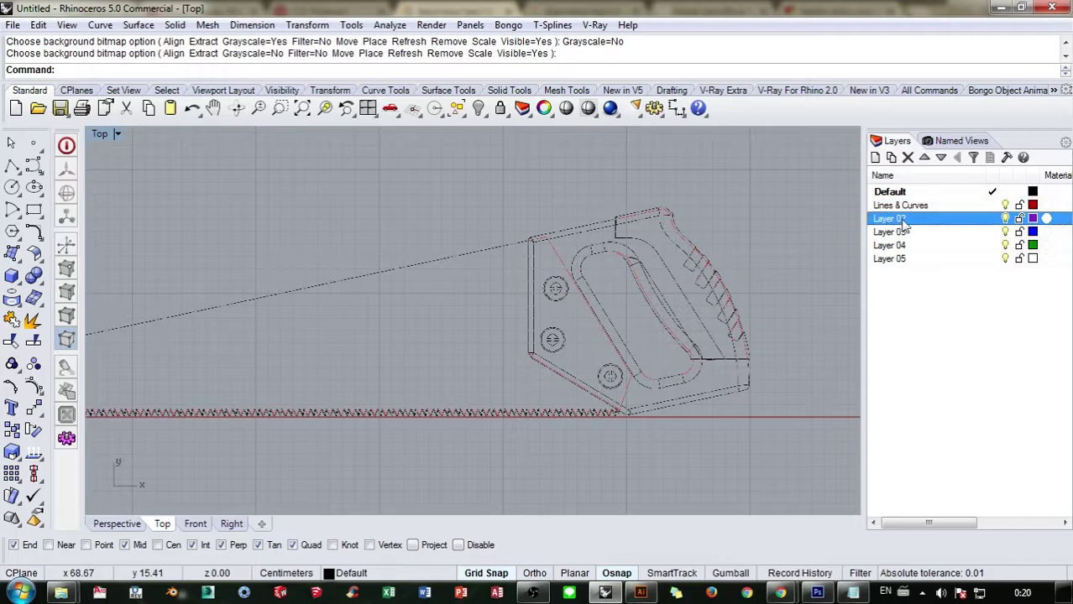
pyautogui.click(902, 222)
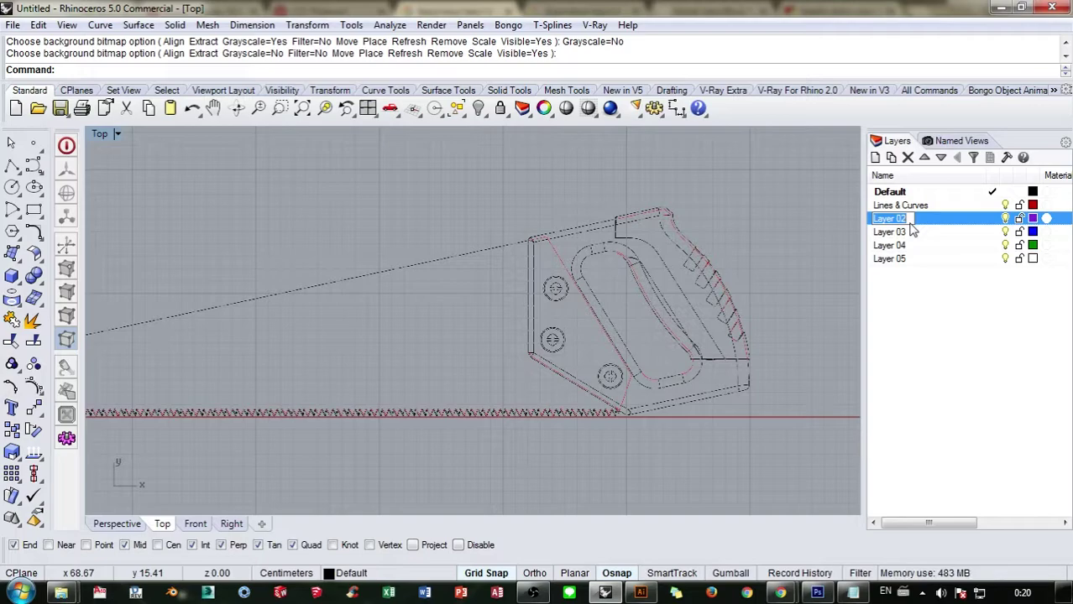
pyautogui.write('Metal ')
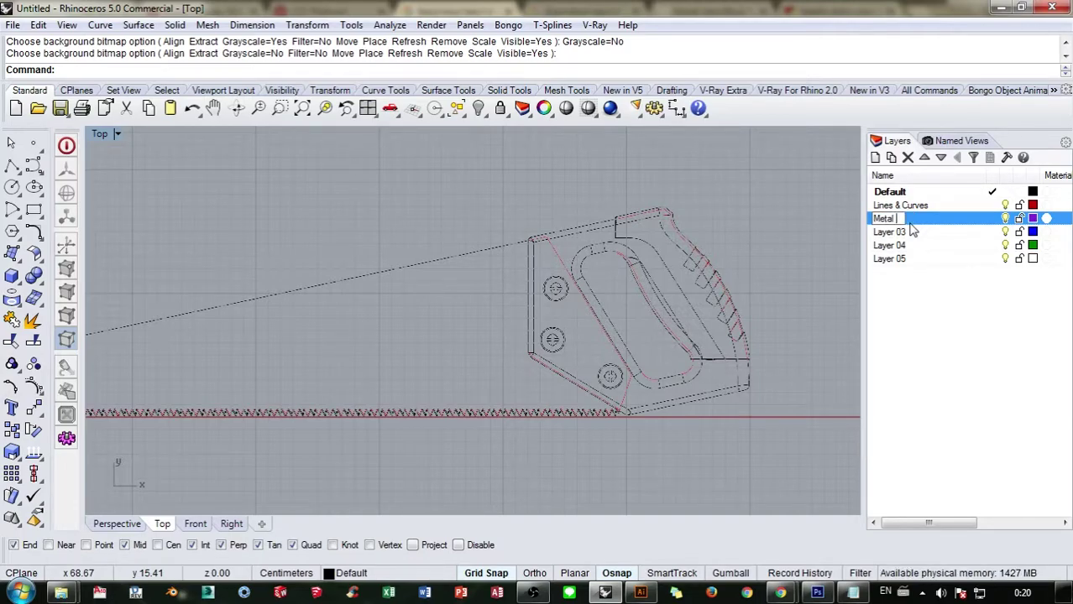
pyautogui.write('Plate')
pyautogui.press('Return')
# Step: Rename Layer 03 as Basic Handle
pyautogui.click(895, 236)
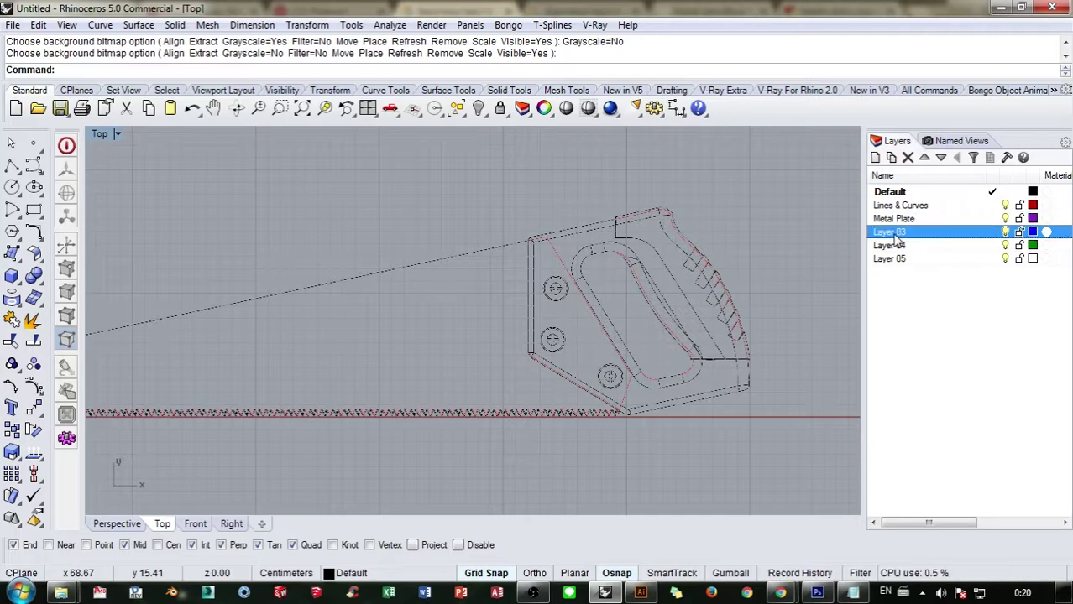
pyautogui.click(895, 239)
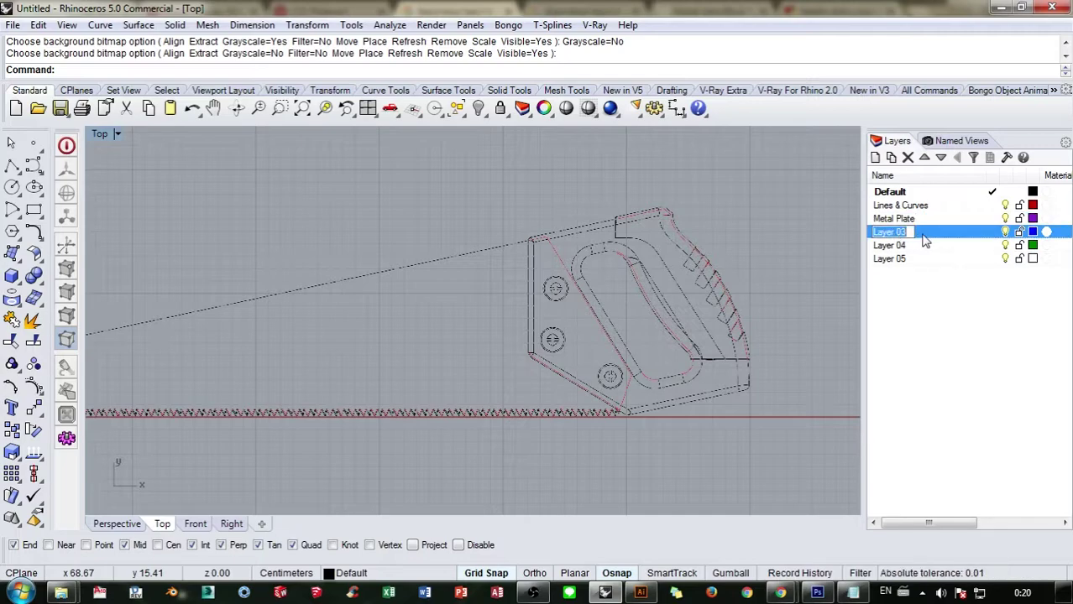
pyautogui.write('hand')
pyautogui.press('BackSpace')
pyautogui.press('BackSpace')
pyautogui.press('BackSpace')
pyautogui.press('BackSpace')
pyautogui.write('B')
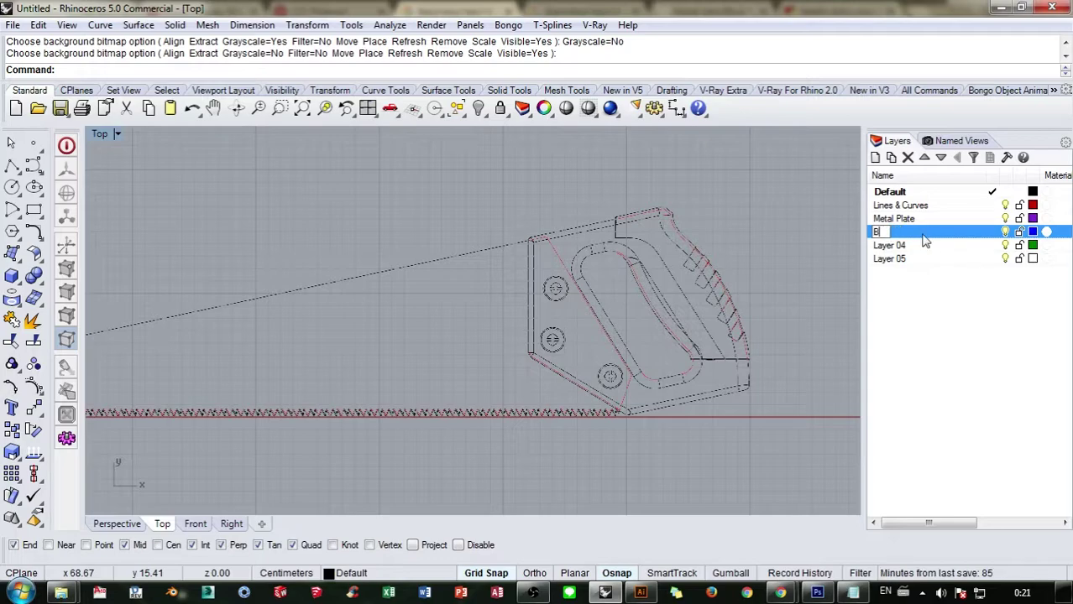
pyautogui.write('asi')
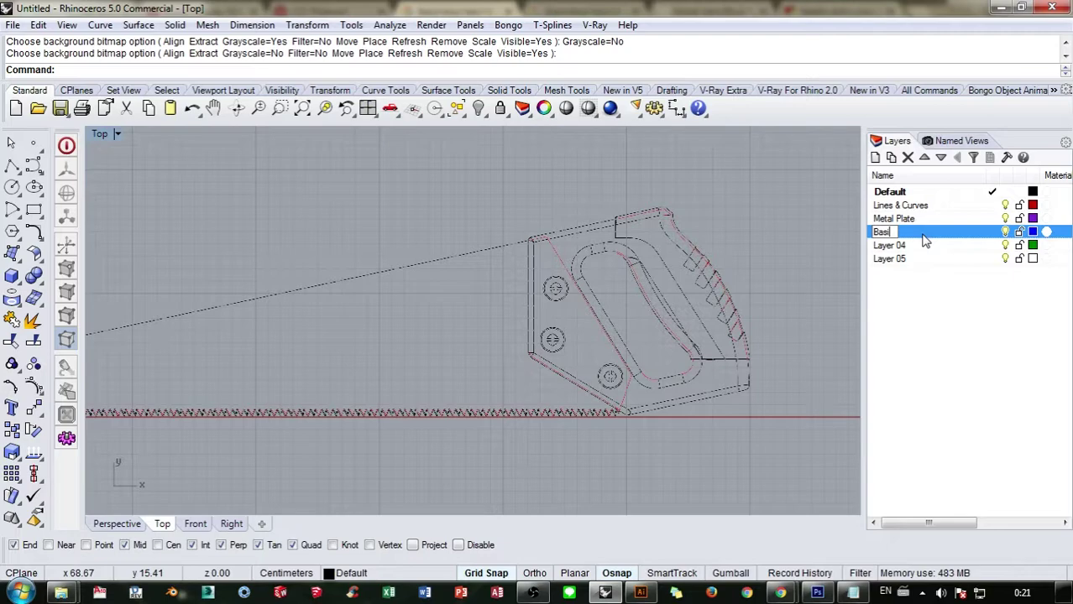
pyautogui.write('c Handle')
pyautogui.press('Return')
# Step: Rename Layer 04 as Rubbre Handle
pyautogui.click(898, 245)
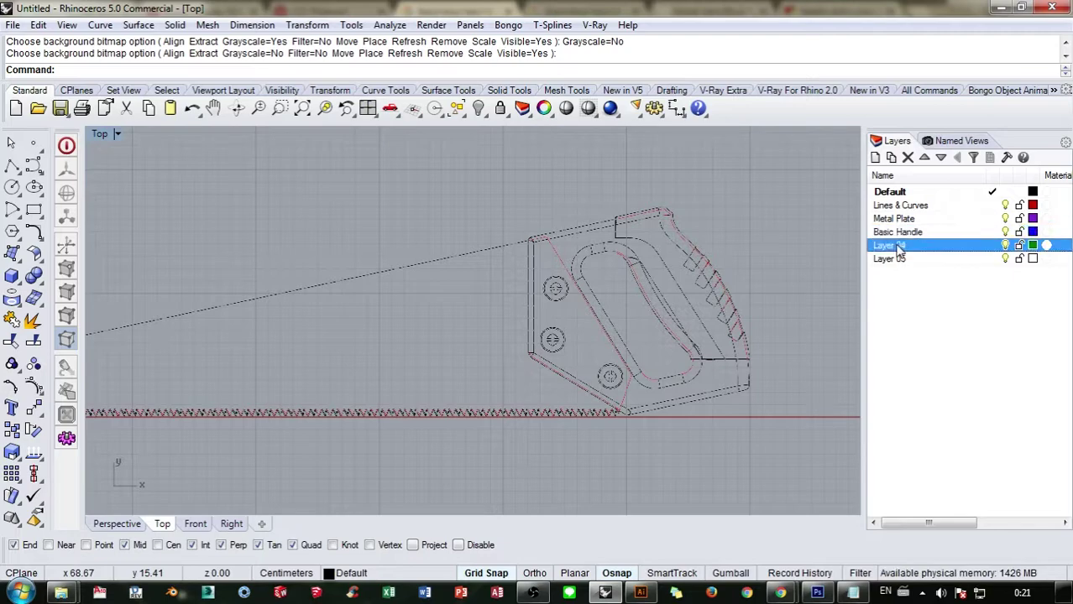
pyautogui.click(901, 246)
pyautogui.write('R')
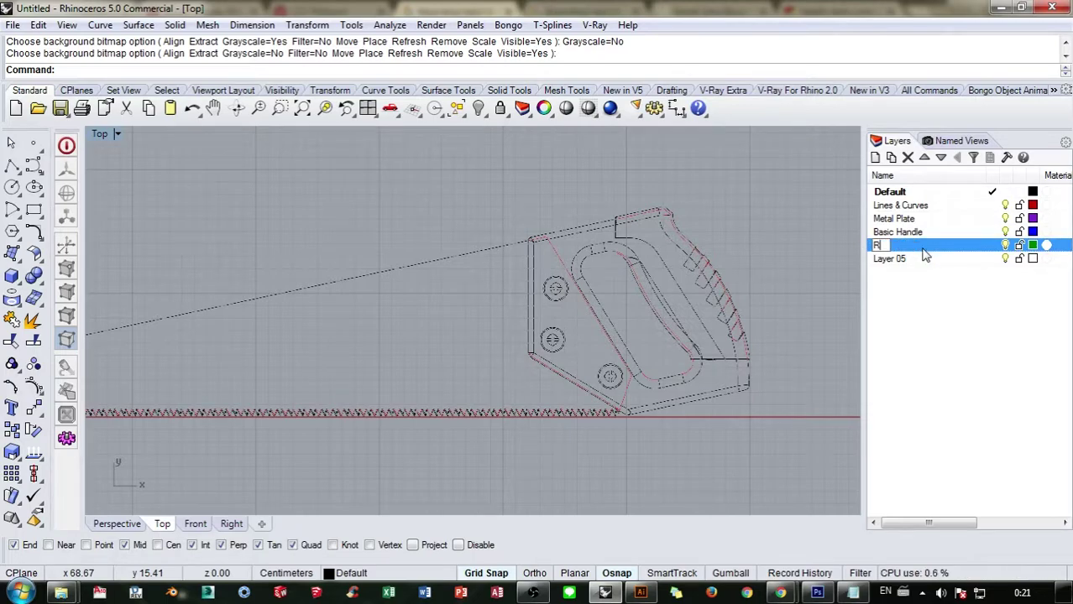
pyautogui.write('ubbre Handle')
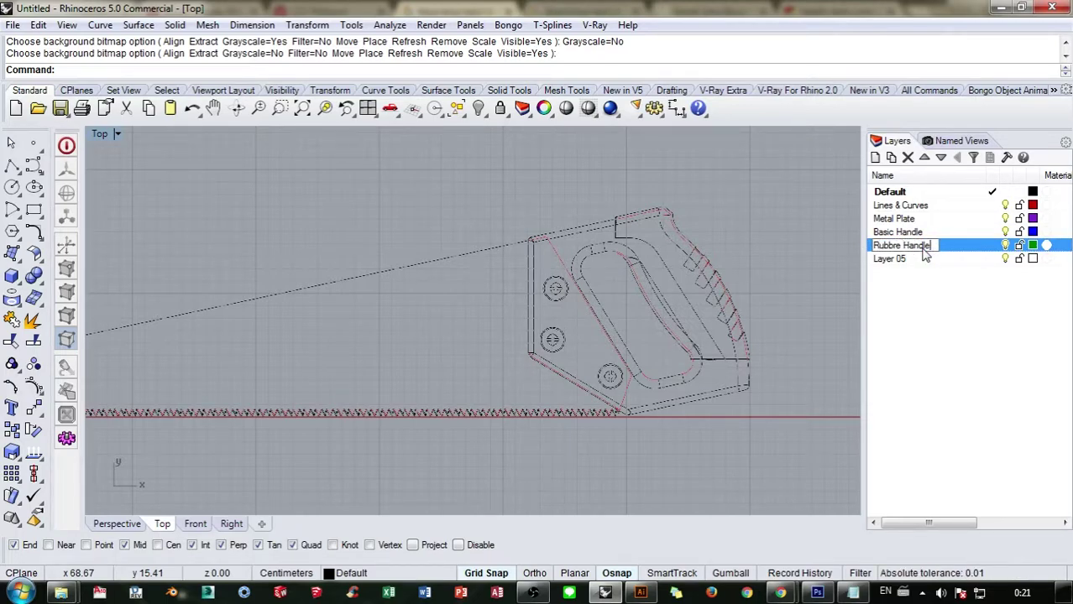
# Step: Rename Layer 05 as Bolts
pyautogui.click(907, 262)
pyautogui.click(904, 265)
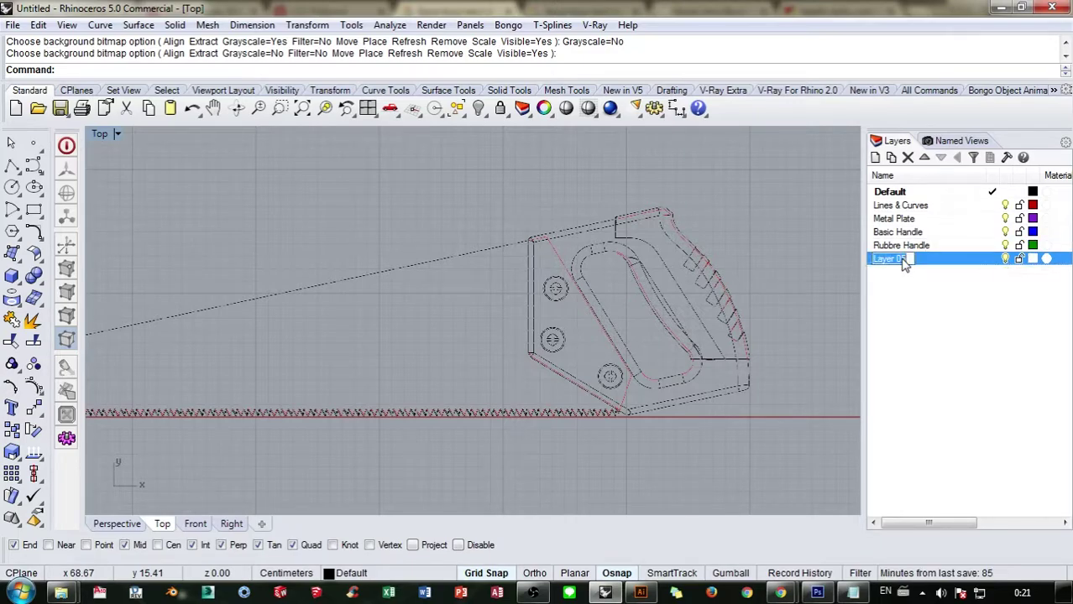
pyautogui.write('Bolts')
pyautogui.press('Return')
# Step: Turn off Grid Snap and trace the blade's slanted front edge with a polyline from just above the first tooth to the rounded corner
pyautogui.moveTo(611, 258); pyautogui.dragTo(691, 235, button='right')
pyautogui.click(869, 197)
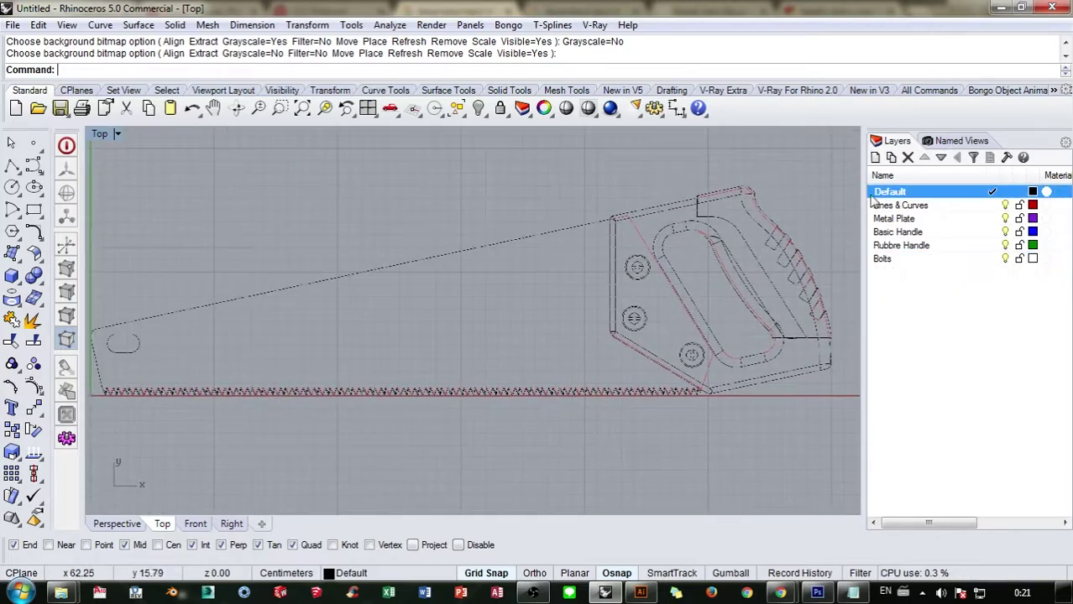
pyautogui.moveTo(490, 262); pyautogui.dragTo(568, 242, button='right')
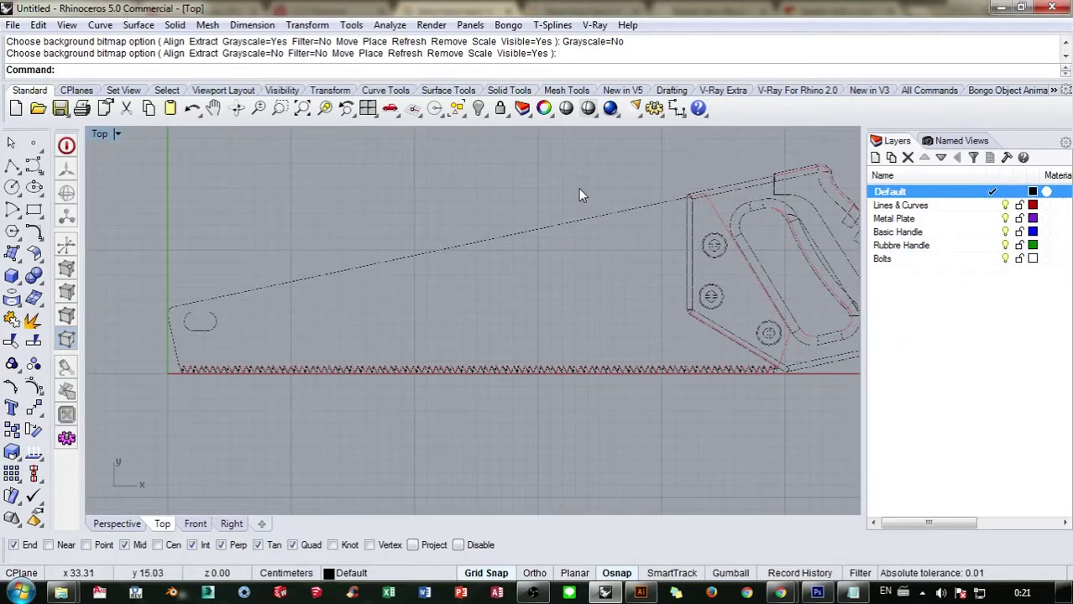
pyautogui.moveTo(409, 281)
pyautogui.mouseDown(button='right')
pyautogui.moveTo(445, 270)
pyautogui.moveTo(415, 269)
pyautogui.mouseUp(button='right')
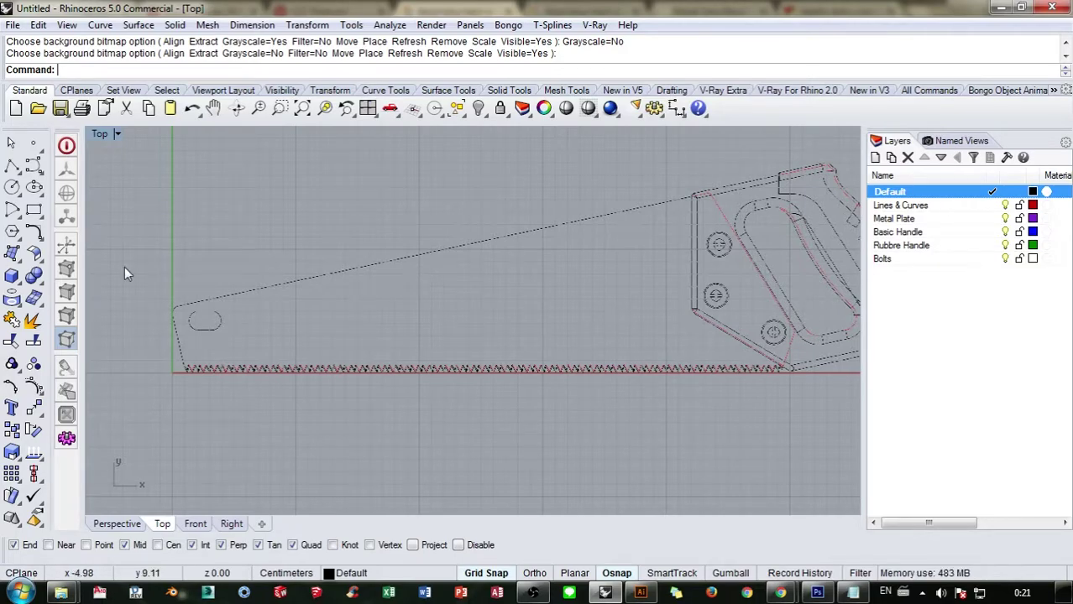
pyautogui.click(13, 167)
pyautogui.scroll(5, 252, 285)
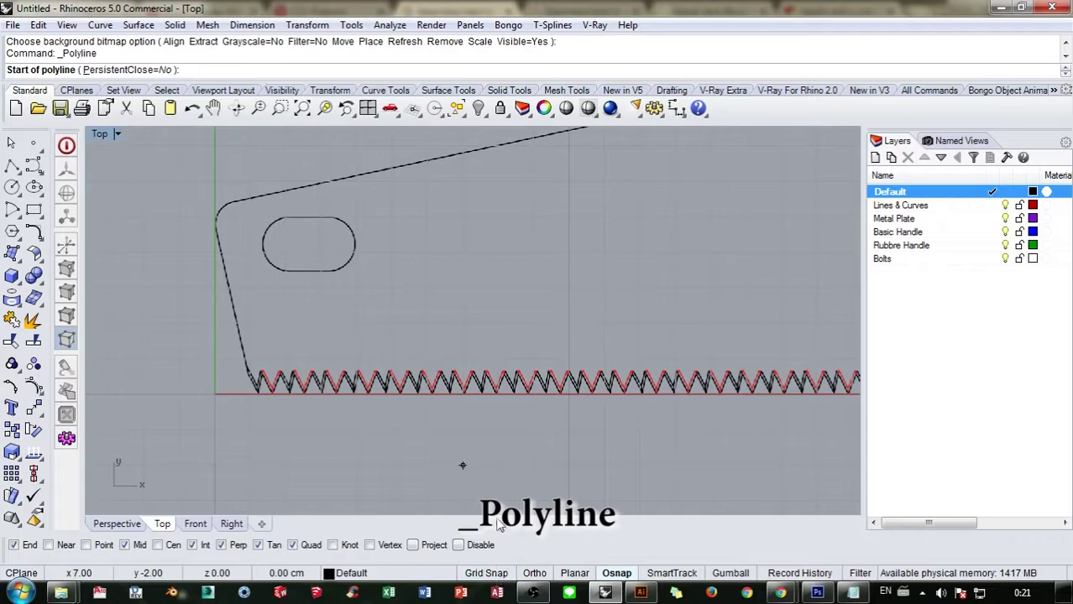
pyautogui.scroll(1, 481, 311)
pyautogui.scroll(3, 326, 361)
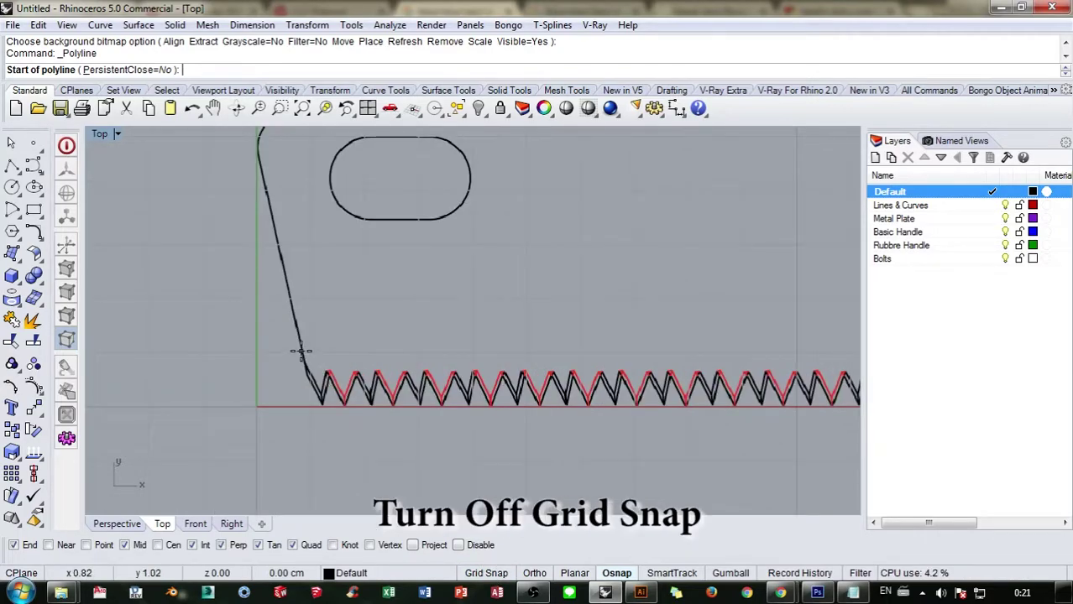
pyautogui.click(302, 357)
pyautogui.press('Up')
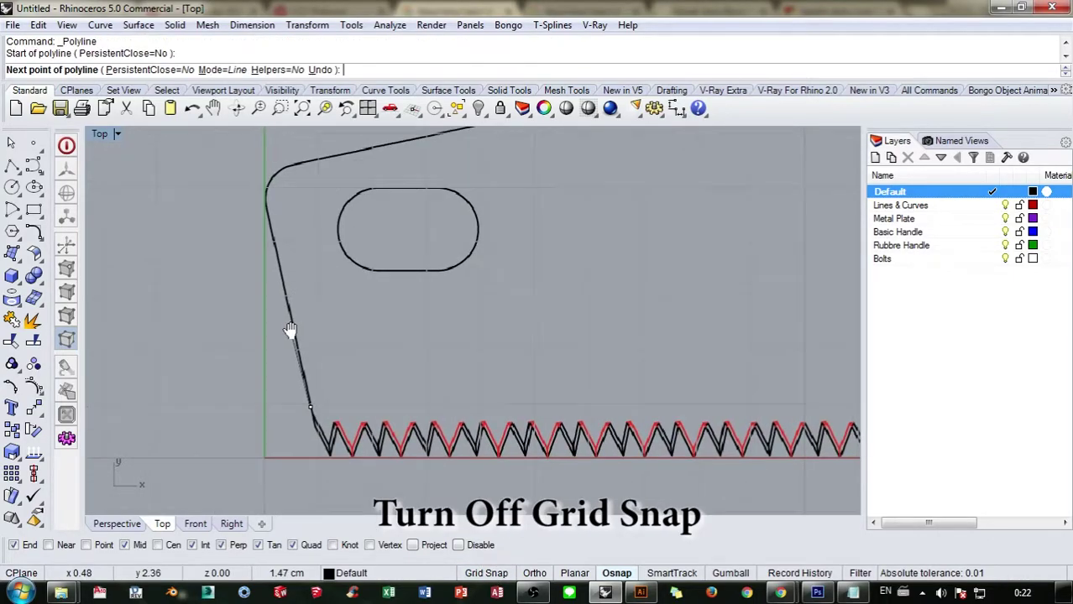
pyautogui.click(269, 220)
pyautogui.rightClick(281, 214)
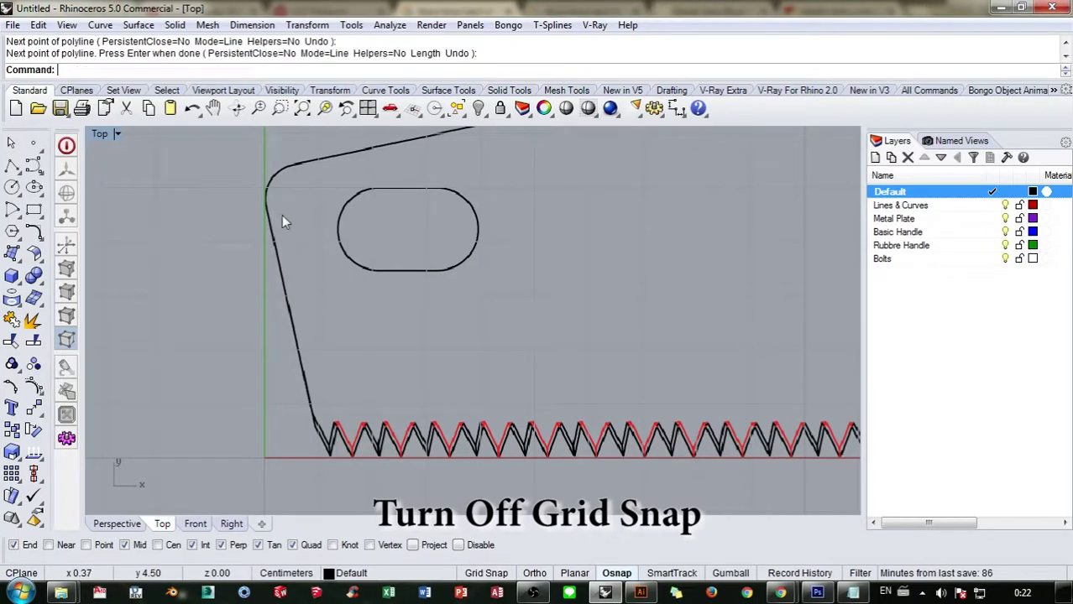
# Step: Trace the blade's sloping upper edge with a straight polyline from the rounded front corner to just past the red corner inside the handle
pyautogui.moveTo(322, 197); pyautogui.dragTo(247, 284, button='right')
pyautogui.rightClick(244, 261)
pyautogui.click(236, 247)
pyautogui.scroll(-14, 477, 228)
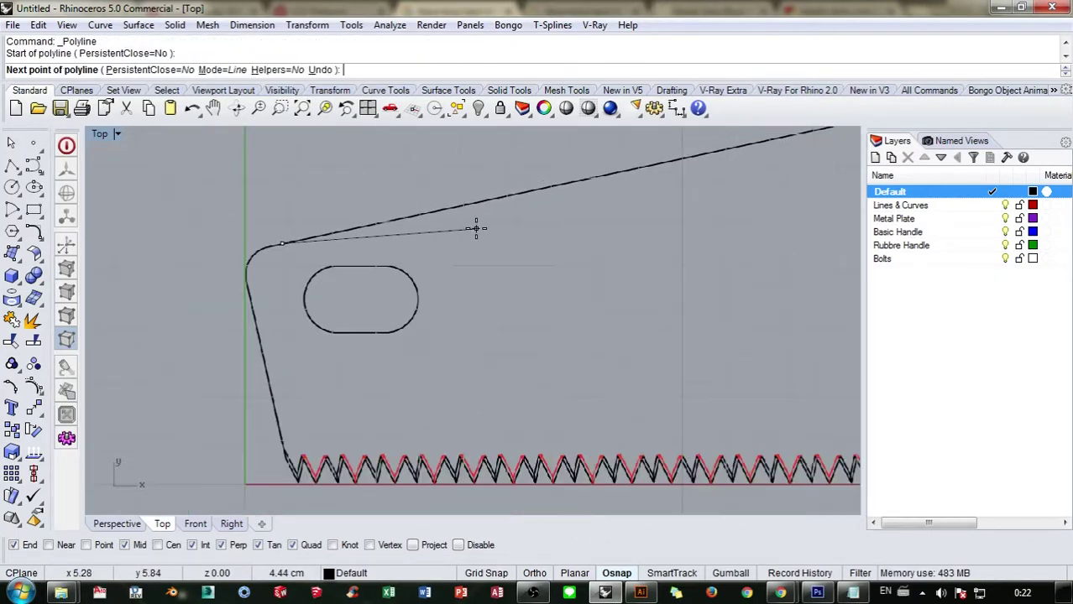
pyautogui.moveTo(601, 217); pyautogui.dragTo(275, 288, button='right')
pyautogui.scroll(2, 567, 225)
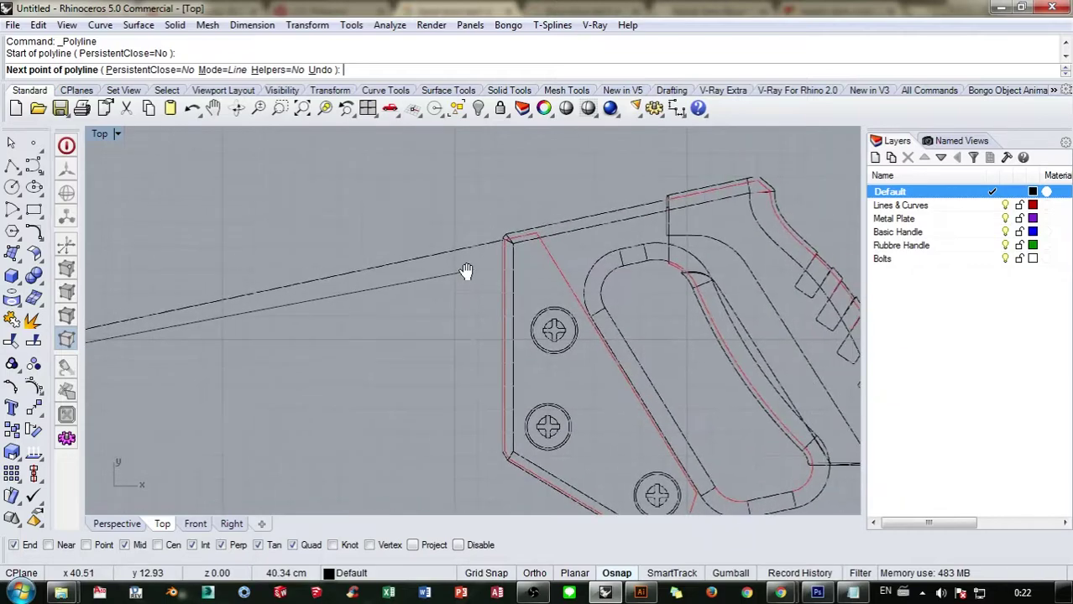
pyautogui.scroll(6, 483, 243)
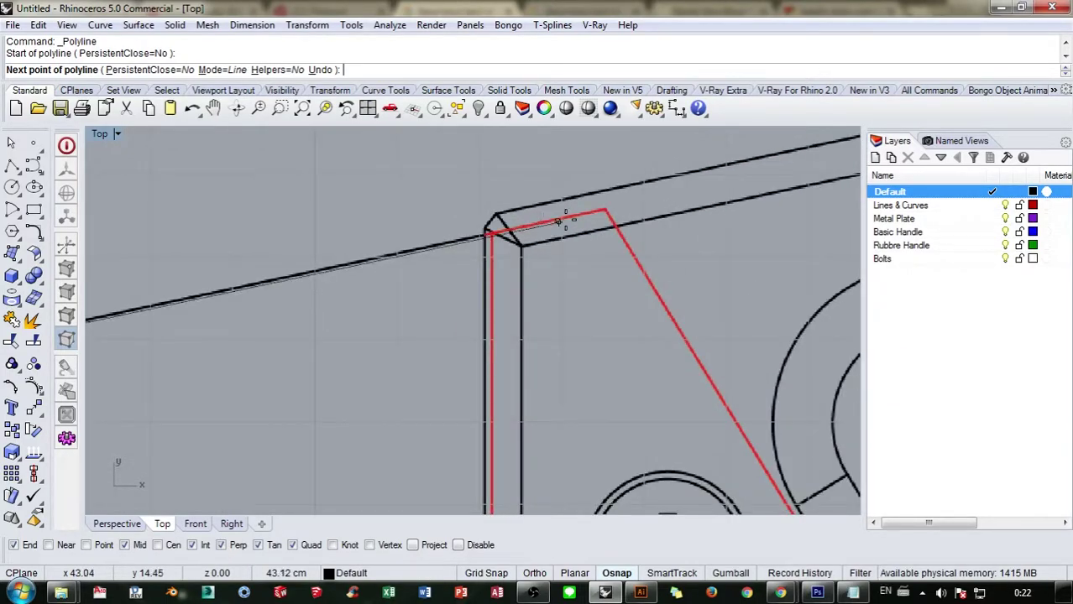
pyautogui.click(641, 201)
pyautogui.scroll(-3, 650, 206)
pyautogui.rightClick(666, 213)
# Step: Trace the long slanted red line inside the handle with a polyline from its upper corner to just beyond its lower corner
pyautogui.moveTo(622, 184); pyautogui.dragTo(529, 181, button='right')
pyautogui.rightClick(523, 193)
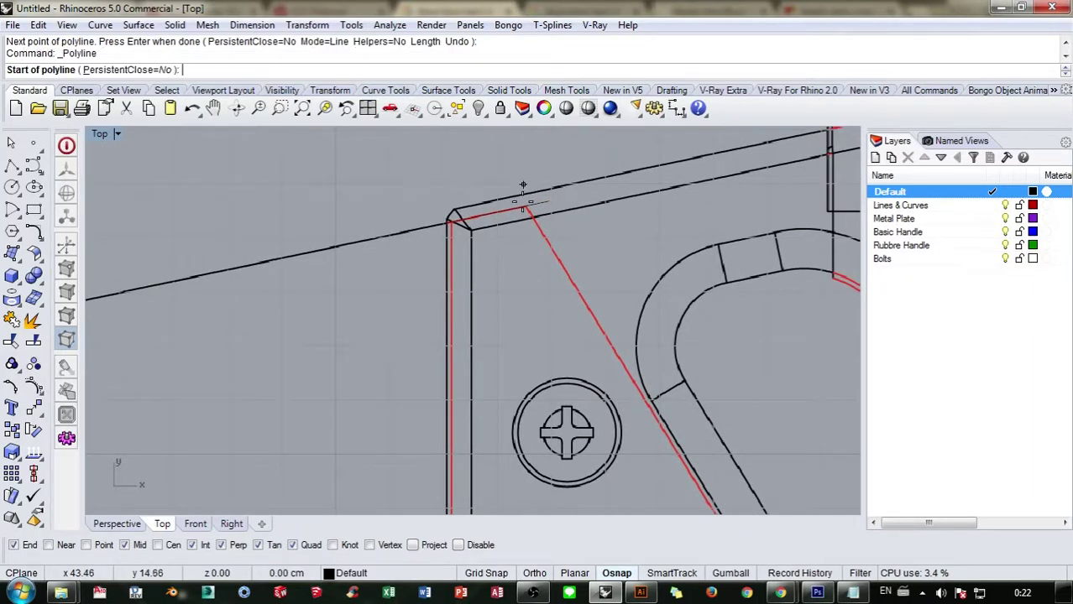
pyautogui.scroll(3, 527, 205)
pyautogui.scroll(-2, 583, 273)
pyautogui.scroll(3, 575, 258)
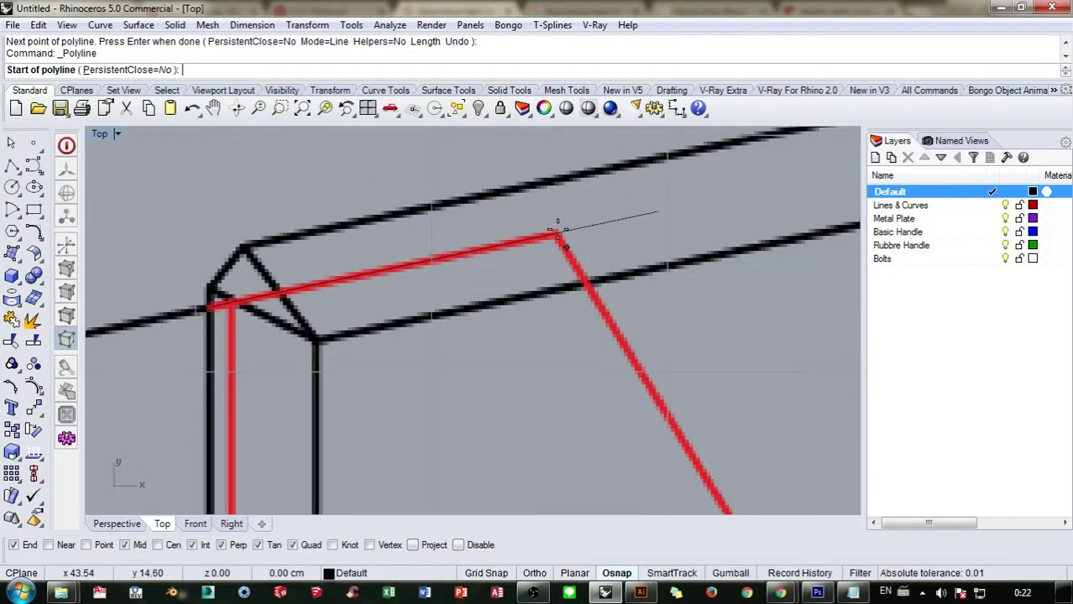
pyautogui.click(545, 217)
pyautogui.scroll(5, 588, 285)
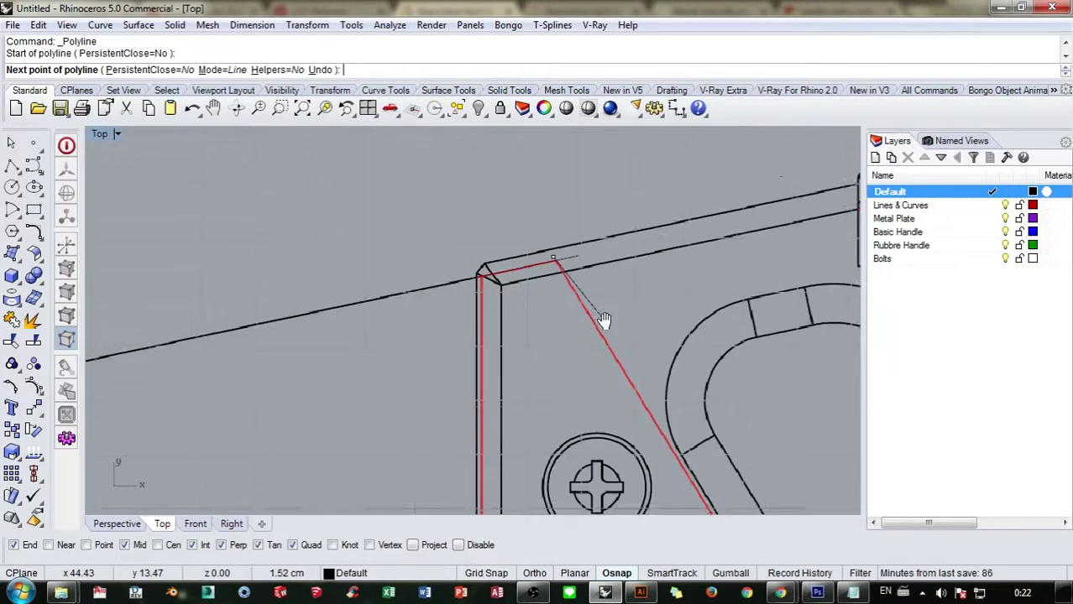
pyautogui.scroll(-3, 625, 352)
pyautogui.scroll(5, 556, 318)
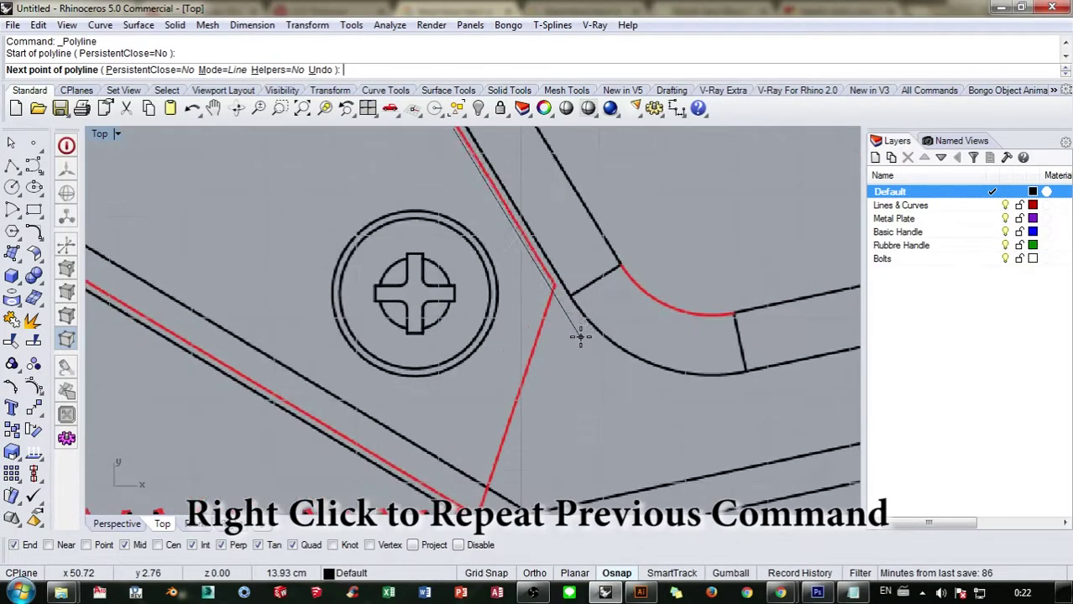
pyautogui.click(582, 326)
pyautogui.rightClick(606, 316)
# Step: Trace the short red line from the lower red corner in the handle down past the last saw tooth with a polyline
pyautogui.moveTo(622, 280); pyautogui.dragTo(664, 230, button='right')
pyautogui.rightClick(648, 210)
pyautogui.scroll(10, 599, 229)
pyautogui.click(598, 227)
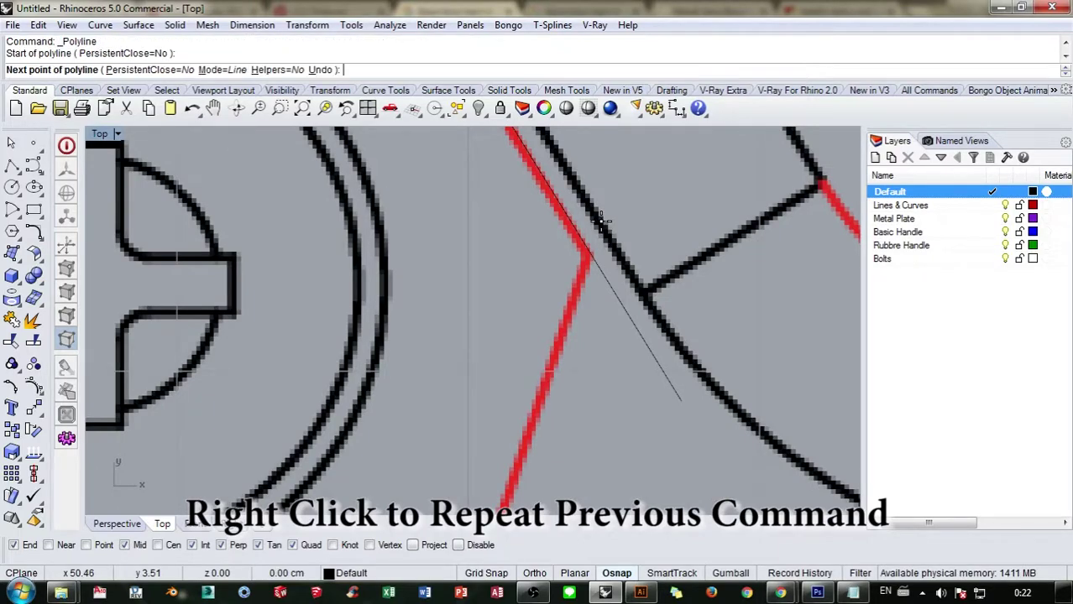
pyautogui.scroll(-3, 598, 228)
pyautogui.scroll(2, 631, 231)
pyautogui.scroll(-2, 633, 237)
pyautogui.scroll(2, 568, 342)
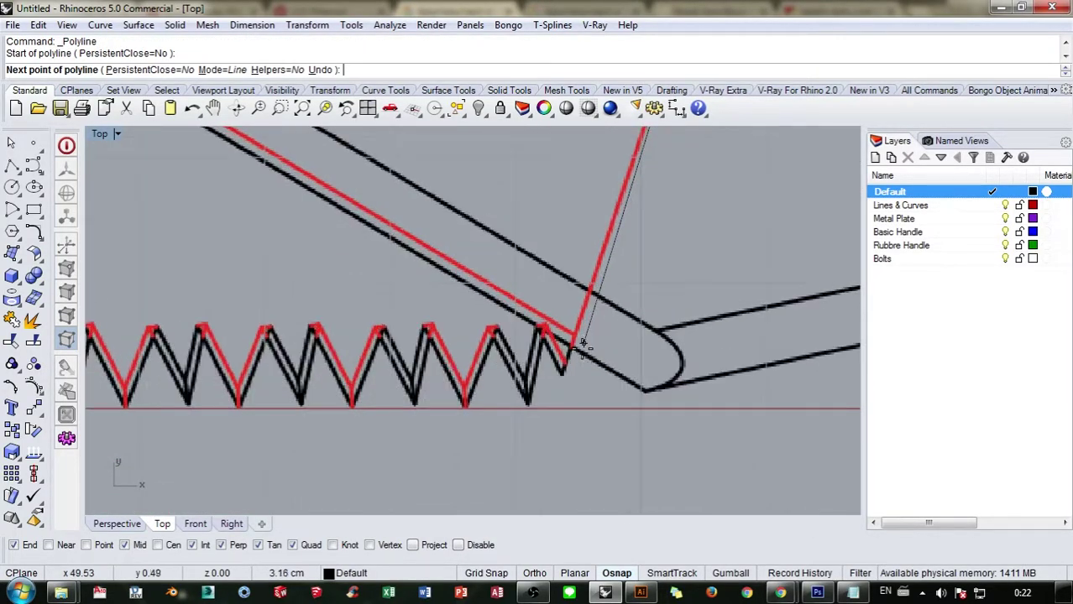
pyautogui.click(554, 397)
pyautogui.rightClick(588, 386)
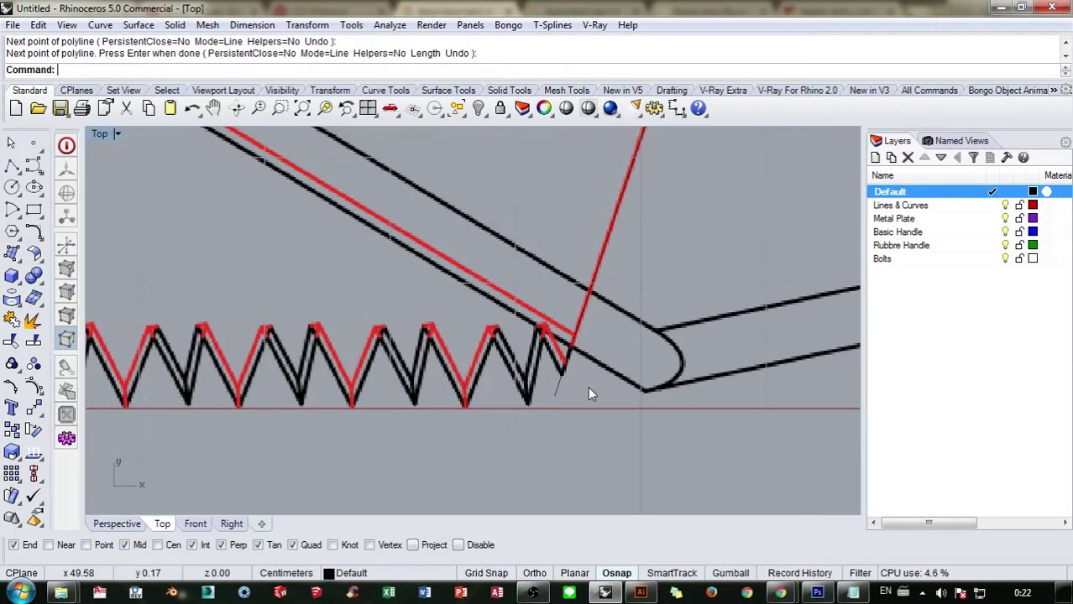
# Step: Examine the traced blade outline from its front end and slotted hole along the teeth to the handle
pyautogui.scroll(-5, 587, 387)
pyautogui.scroll(-5, 667, 301)
pyautogui.moveTo(494, 299); pyautogui.dragTo(606, 299, button='right')
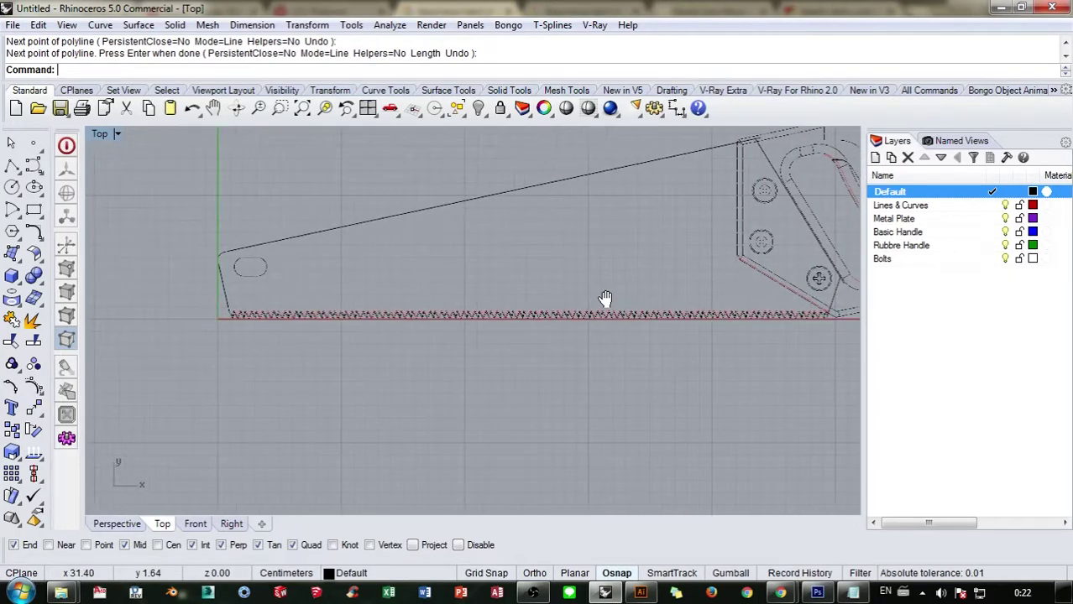
pyautogui.moveTo(461, 305); pyautogui.dragTo(568, 290, button='right')
pyautogui.scroll(5, 365, 294)
pyautogui.moveTo(490, 267); pyautogui.dragTo(429, 300, button='right')
pyautogui.scroll(4, 292, 248)
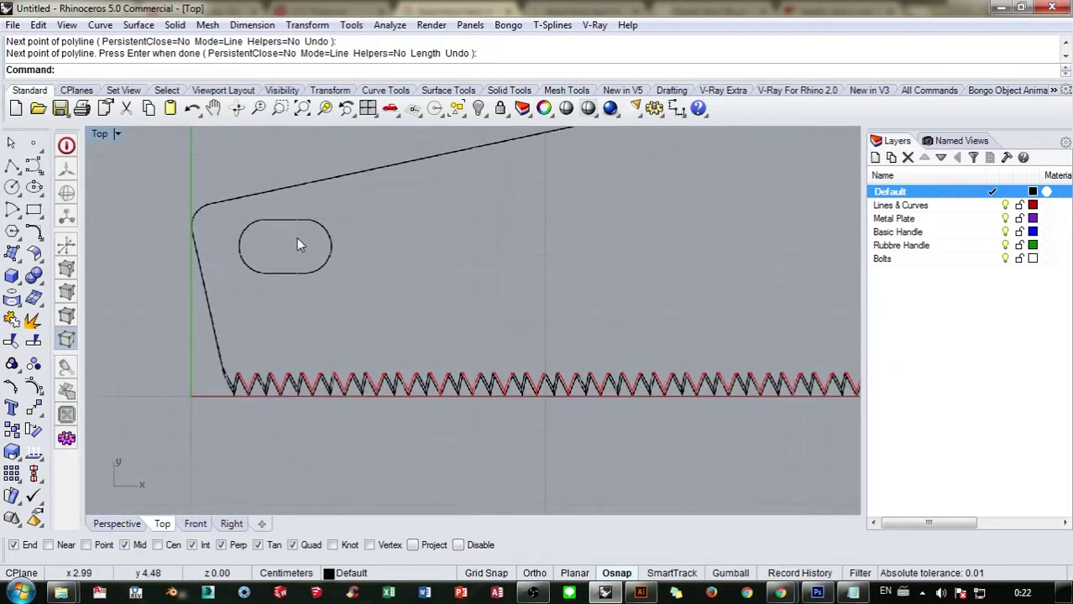
pyautogui.moveTo(361, 238); pyautogui.dragTo(282, 243, button='right')
pyautogui.scroll(-8, 294, 250)
pyautogui.moveTo(455, 277); pyautogui.dragTo(249, 269, button='right')
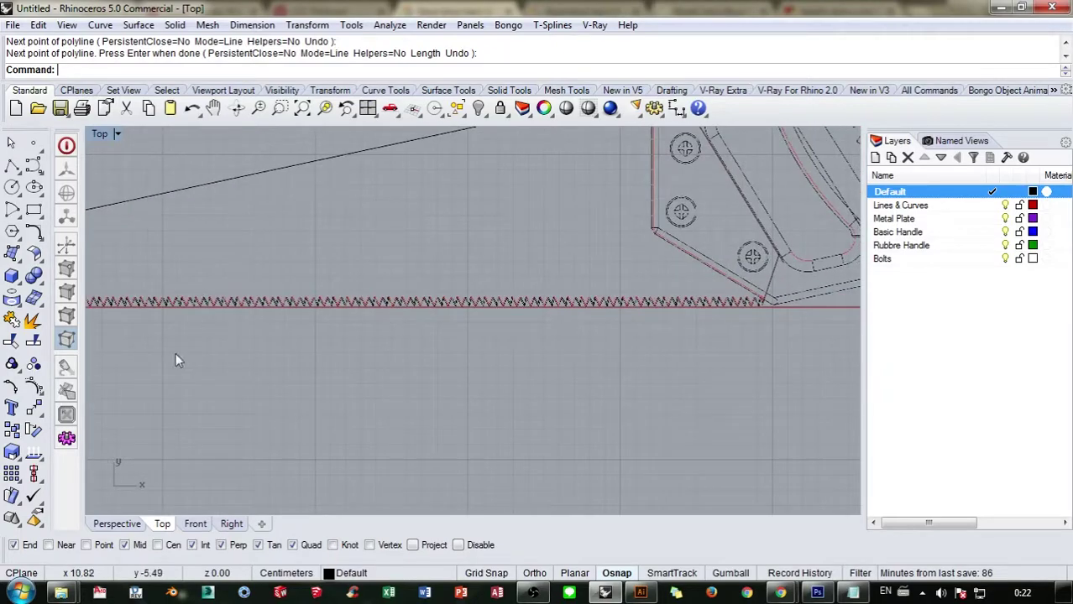
pyautogui.moveTo(702, 379); pyautogui.dragTo(402, 367, button='right')
# Step: Turn on Grid Snap and draw a horizontal 51 cm polyline along the x axis under the teeth, from x = 51 to the origin
pyautogui.scroll(8, 483, 270)
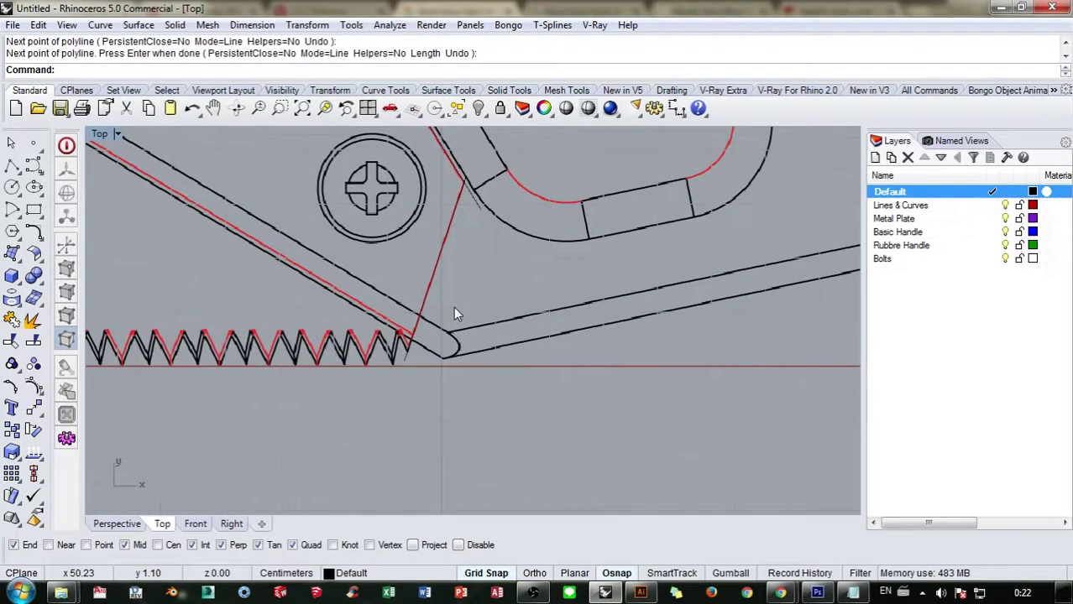
pyautogui.moveTo(486, 426); pyautogui.dragTo(478, 370, button='right')
pyautogui.moveTo(479, 425); pyautogui.dragTo(424, 481, button='right')
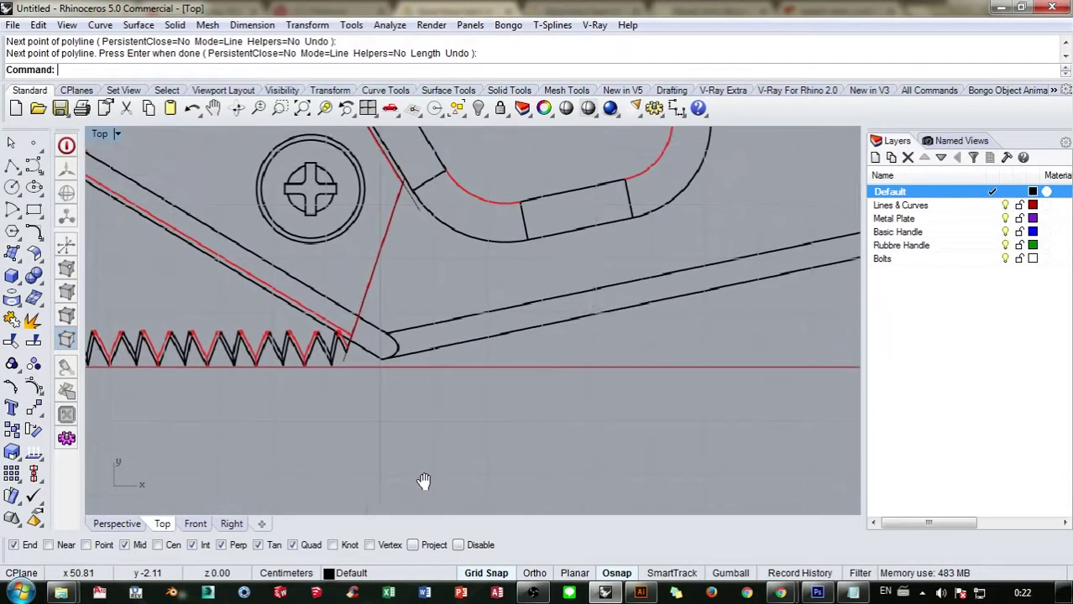
pyautogui.click(11, 167)
pyautogui.moveTo(452, 381); pyautogui.dragTo(563, 398, button='right')
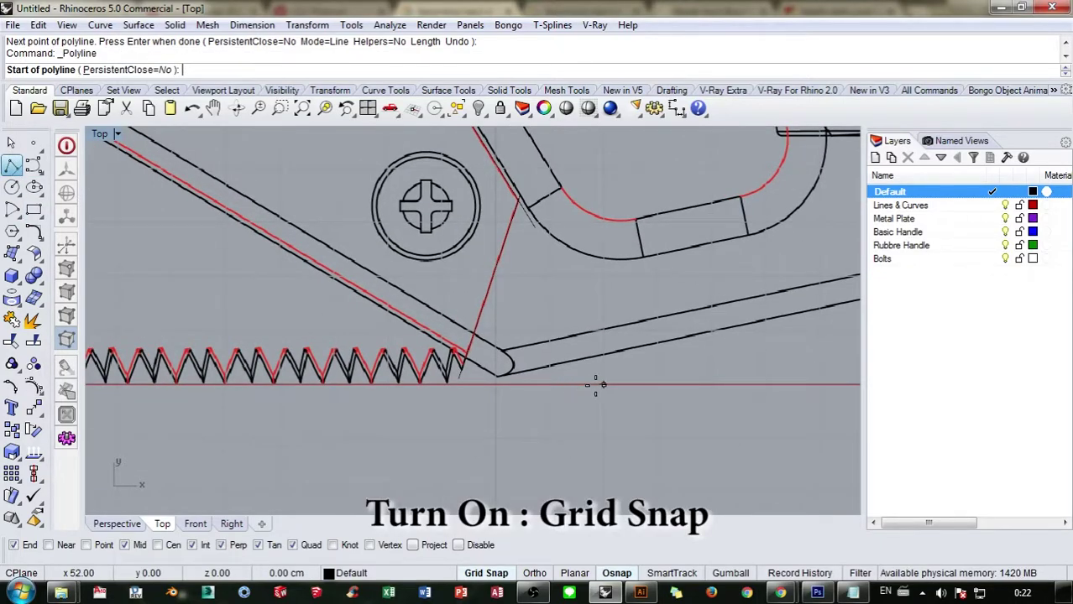
pyautogui.click(553, 389)
pyautogui.scroll(-6, 553, 390)
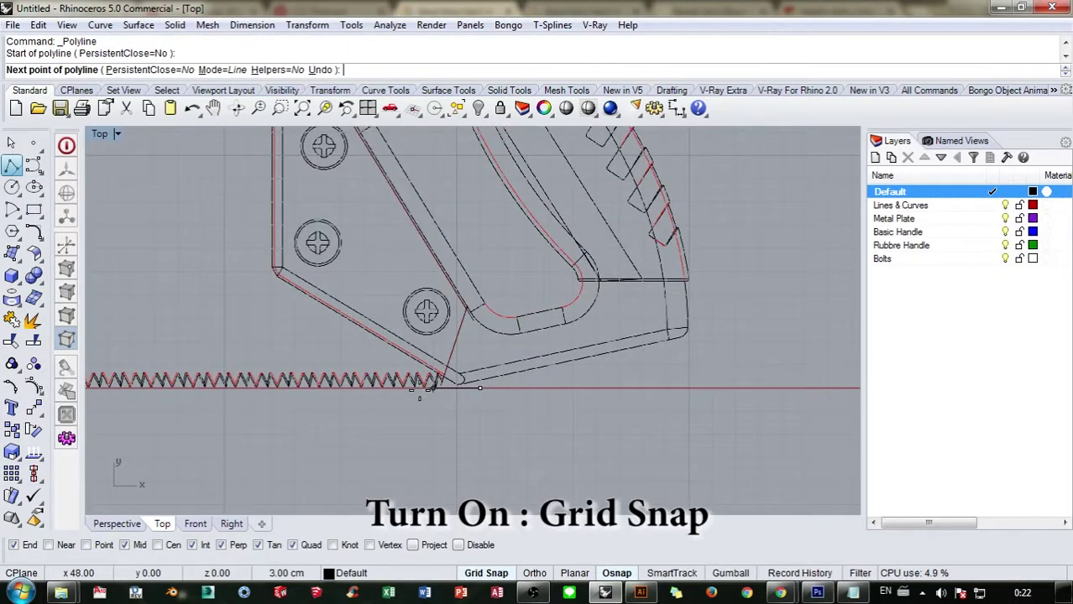
pyautogui.scroll(5, 453, 388)
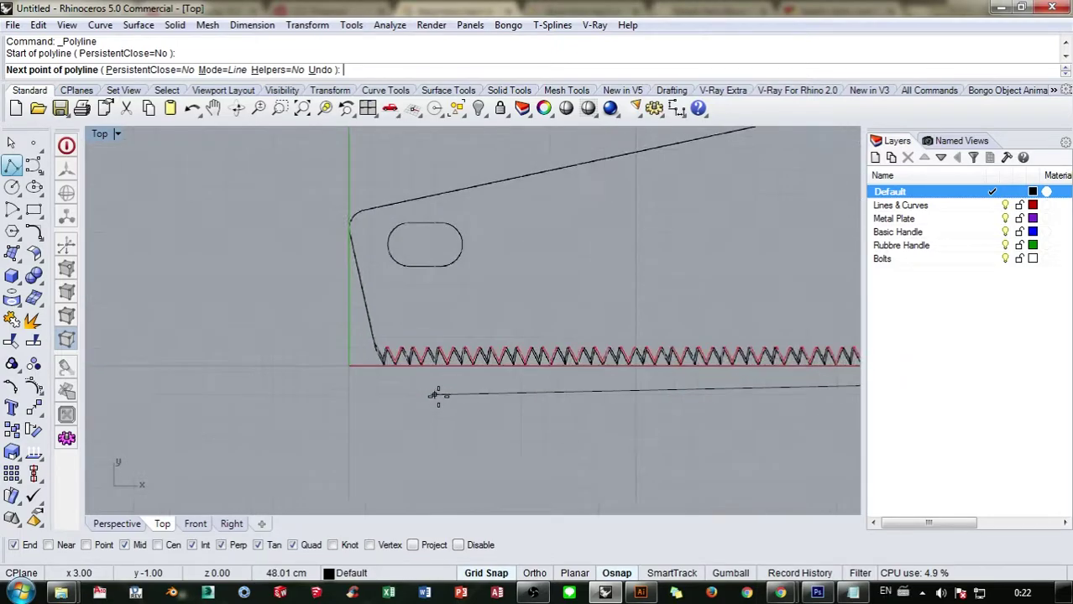
pyautogui.keyDown('shift'); pyautogui.click(348, 366); pyautogui.keyUp('shift')
pyautogui.rightClick(370, 395)
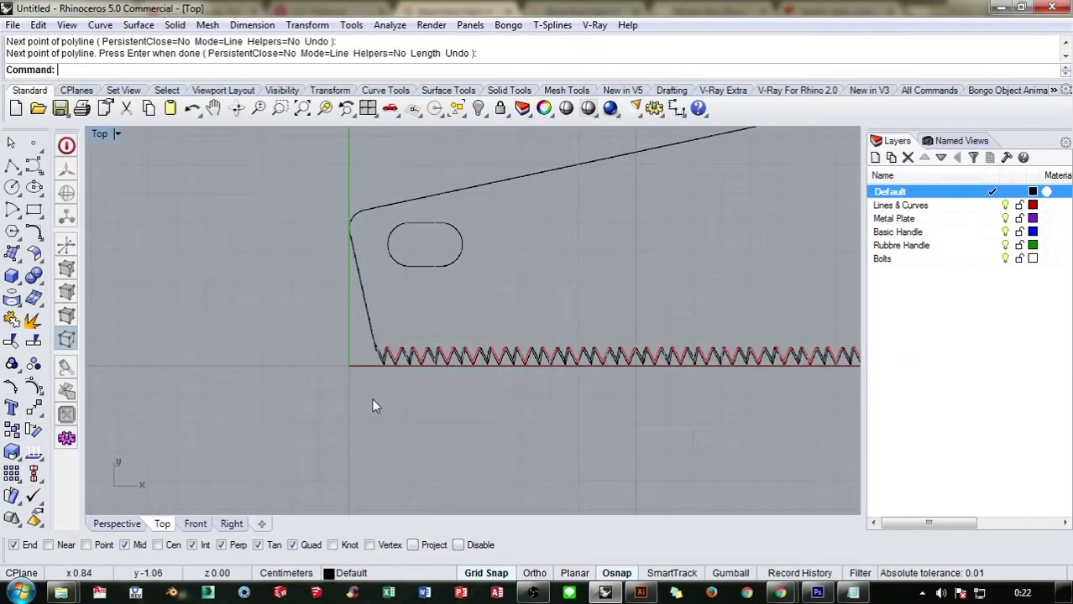
# Step: Select the horizontal base line under the teeth and turn off Grid Snap
pyautogui.moveTo(371, 398); pyautogui.dragTo(342, 407, button='right')
pyautogui.click(347, 374)
pyautogui.moveTo(430, 379); pyautogui.dragTo(368, 410, button='right')
pyautogui.scroll(-6, 420, 356)
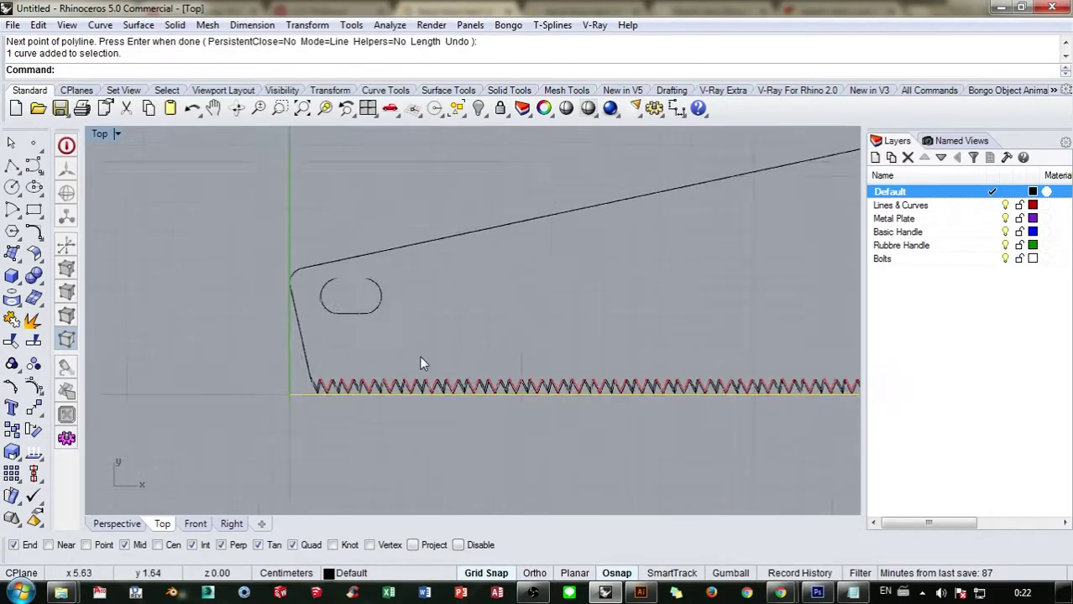
pyautogui.moveTo(463, 333); pyautogui.dragTo(380, 358, button='right')
pyautogui.scroll(4, 333, 407)
pyautogui.scroll(6, 336, 399)
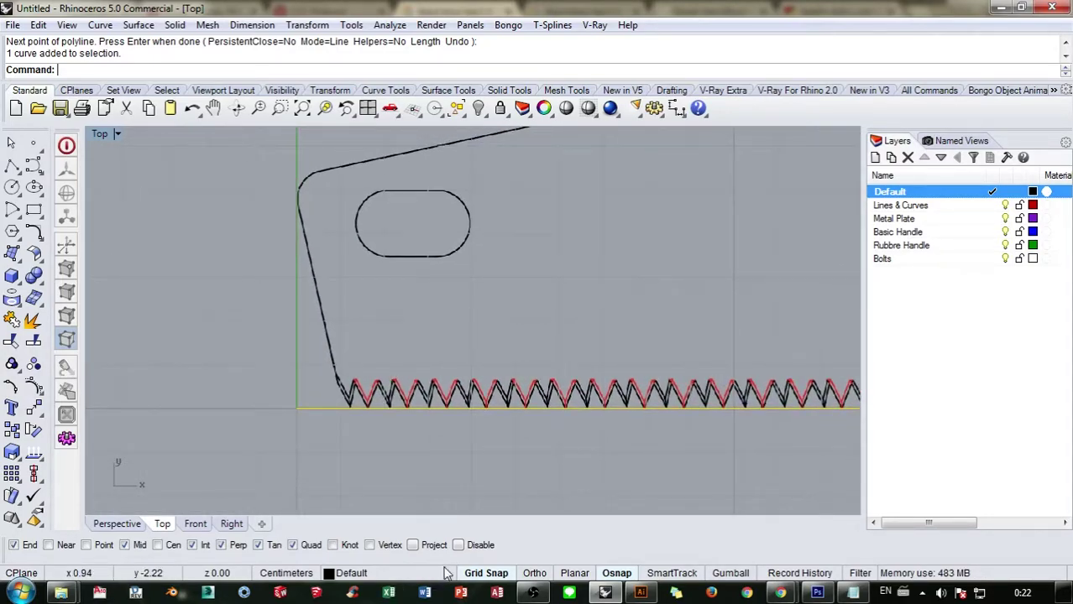
pyautogui.click(480, 572)
# Step: Extend the blade's slanted front edge down to the horizontal base line
pyautogui.moveTo(521, 394); pyautogui.dragTo(424, 449, button='right')
pyautogui.moveTo(405, 369); pyautogui.dragTo(474, 343, button='right')
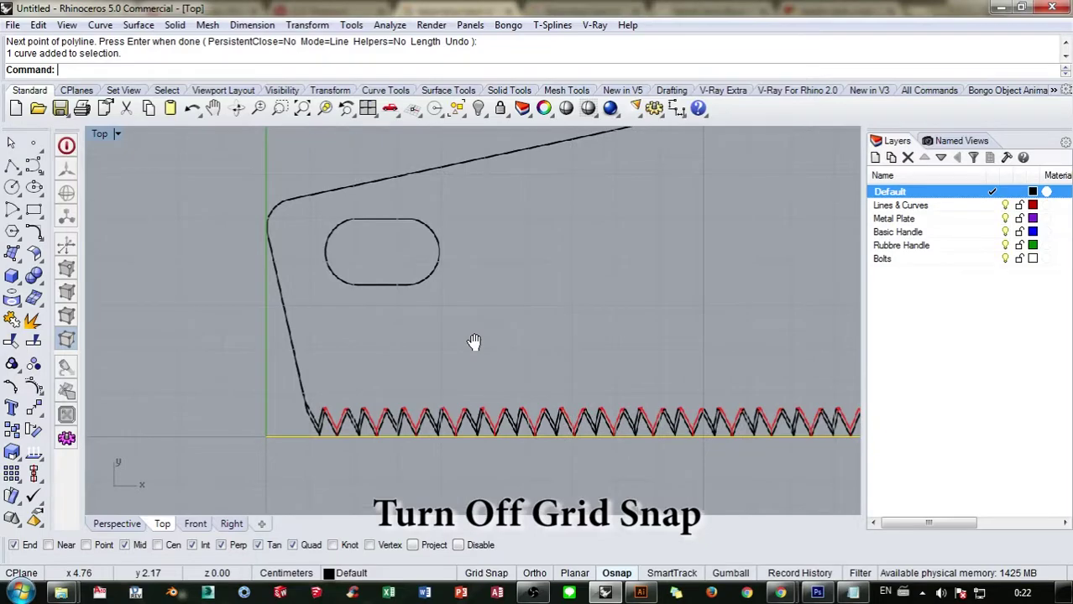
pyautogui.click(99, 25)
pyautogui.moveTo(193, 325)
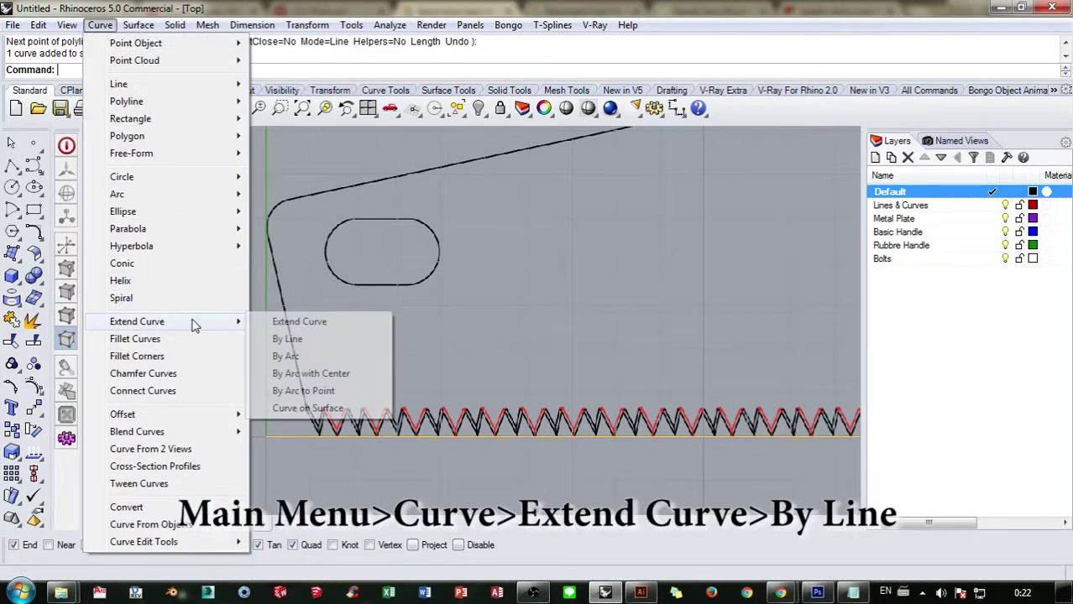
pyautogui.click(281, 339)
pyautogui.click(286, 328)
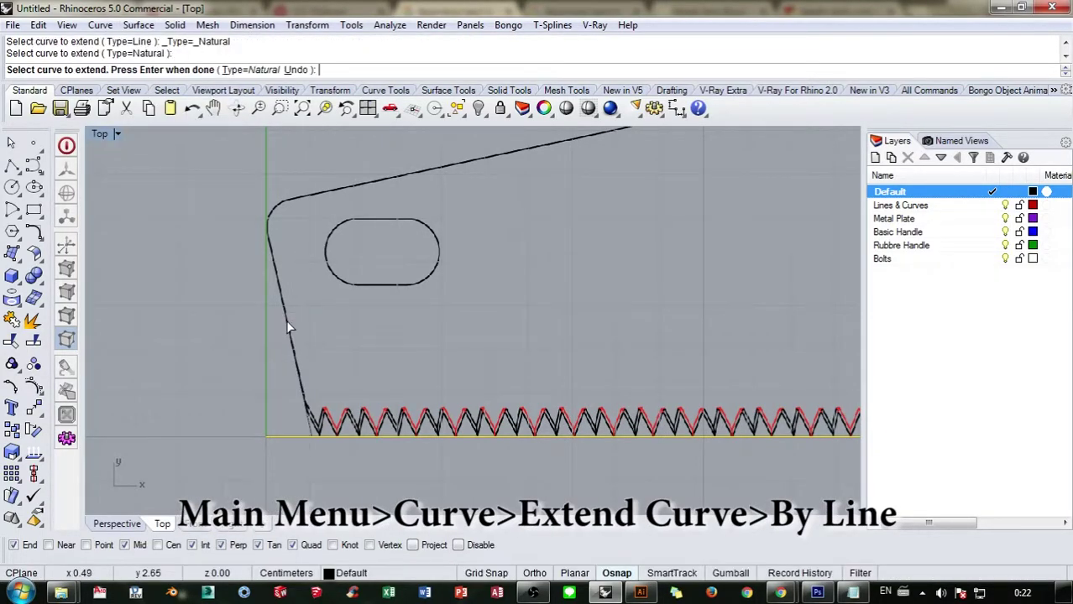
pyautogui.rightClick(334, 346)
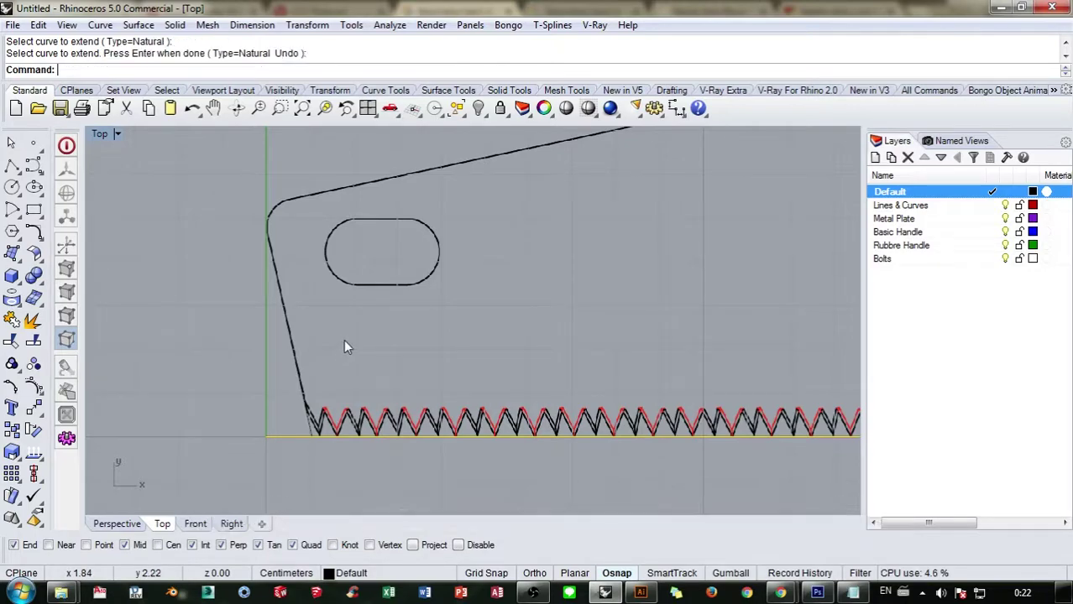
pyautogui.click(411, 317)
# Step: Extend by line the blade's front edge upward and its top edge forward so they cross beyond the rounded front corner
pyautogui.moveTo(411, 318); pyautogui.dragTo(358, 392, button='right')
pyautogui.click(100, 24)
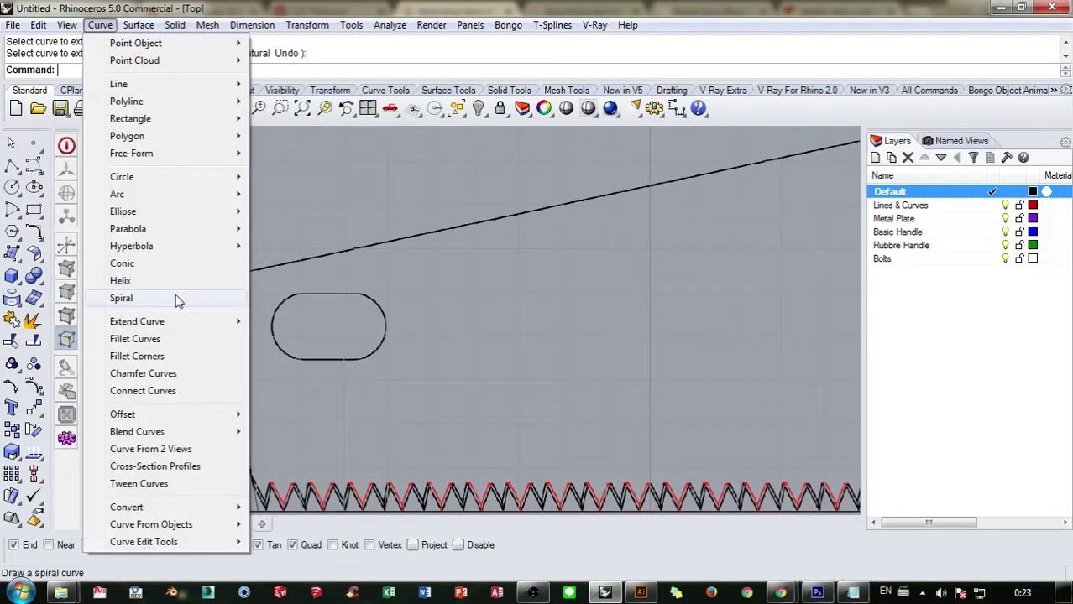
pyautogui.moveTo(183, 322)
pyautogui.click(285, 339)
pyautogui.moveTo(272, 313); pyautogui.dragTo(406, 293, button='right')
pyautogui.click(349, 321)
pyautogui.click(333, 216)
pyautogui.moveTo(333, 217); pyautogui.dragTo(315, 228, button='right')
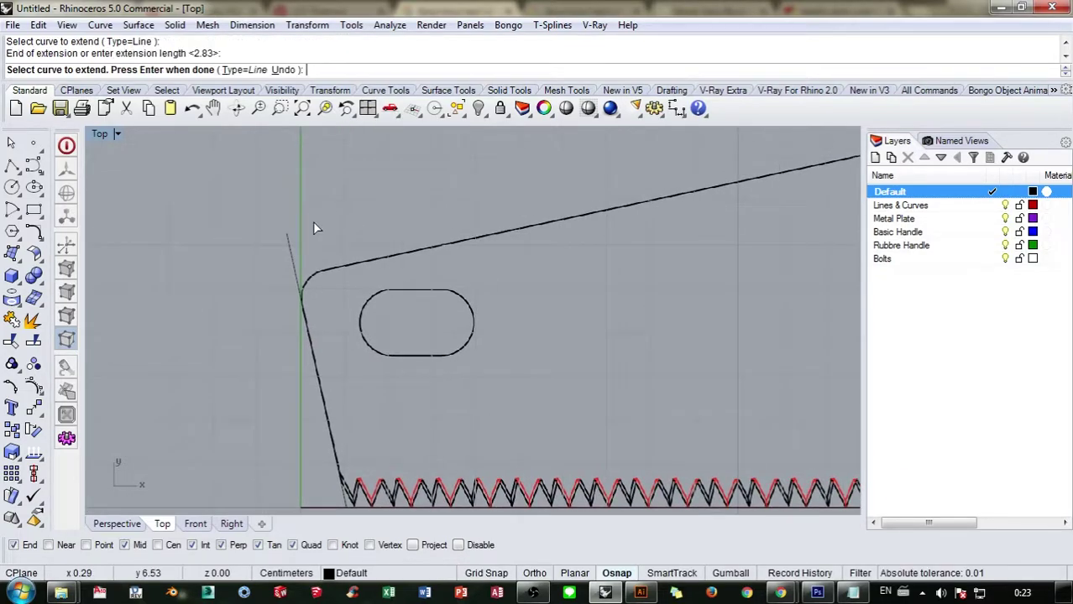
pyautogui.click(342, 270)
pyautogui.click(270, 293)
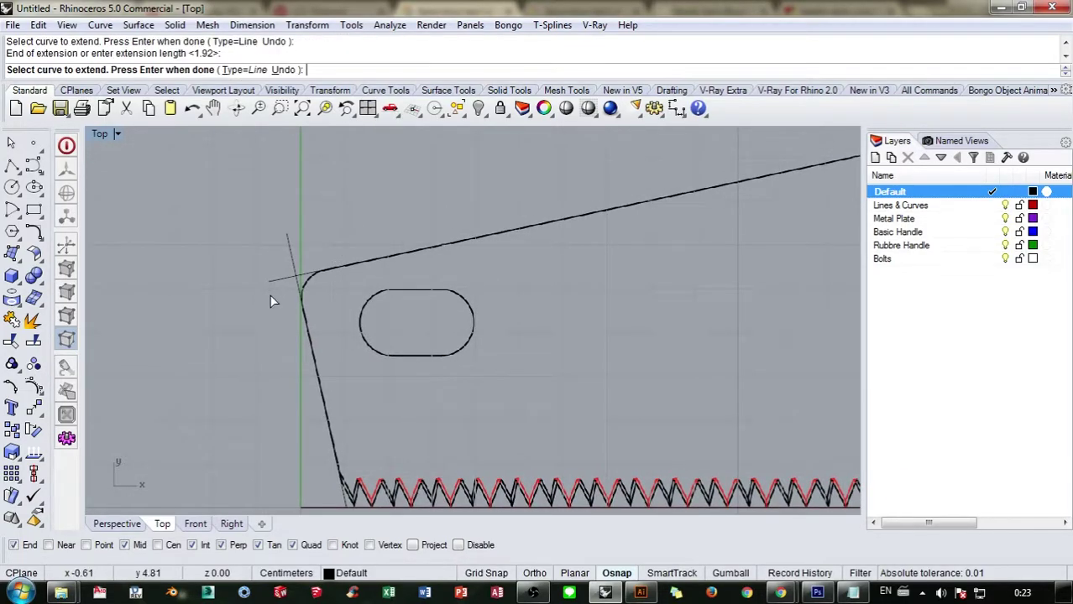
# Step: Extend by line the short slanted line at the handle's lower end down past the horizontal base line
pyautogui.scroll(-15, 308, 316)
pyautogui.moveTo(559, 326); pyautogui.dragTo(280, 319, button='right')
pyautogui.scroll(6, 415, 332)
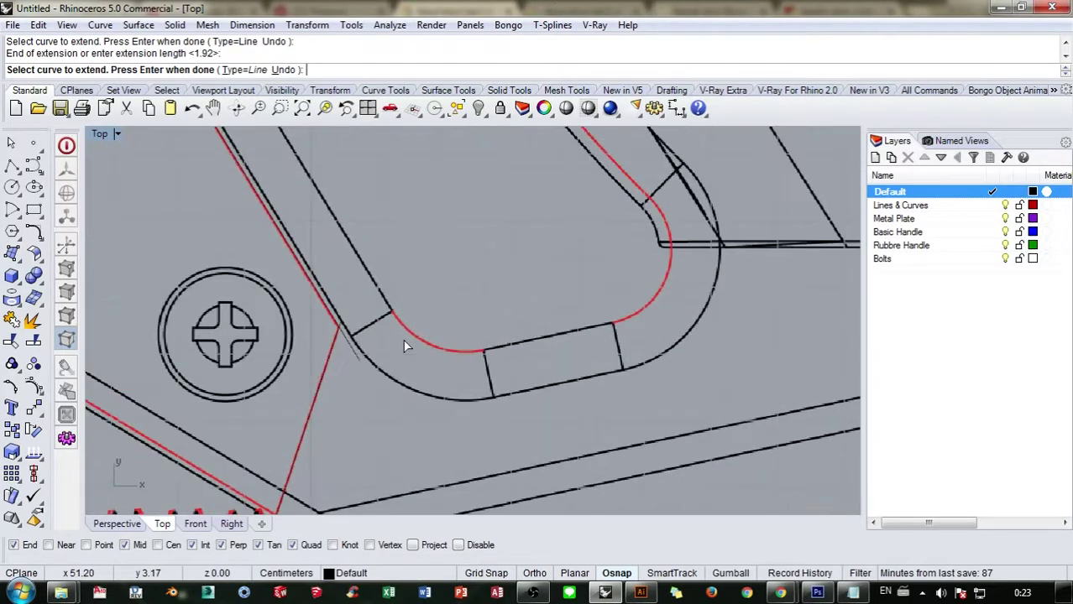
pyautogui.scroll(2, 416, 310)
pyautogui.scroll(4, 414, 296)
pyautogui.scroll(-13, 412, 277)
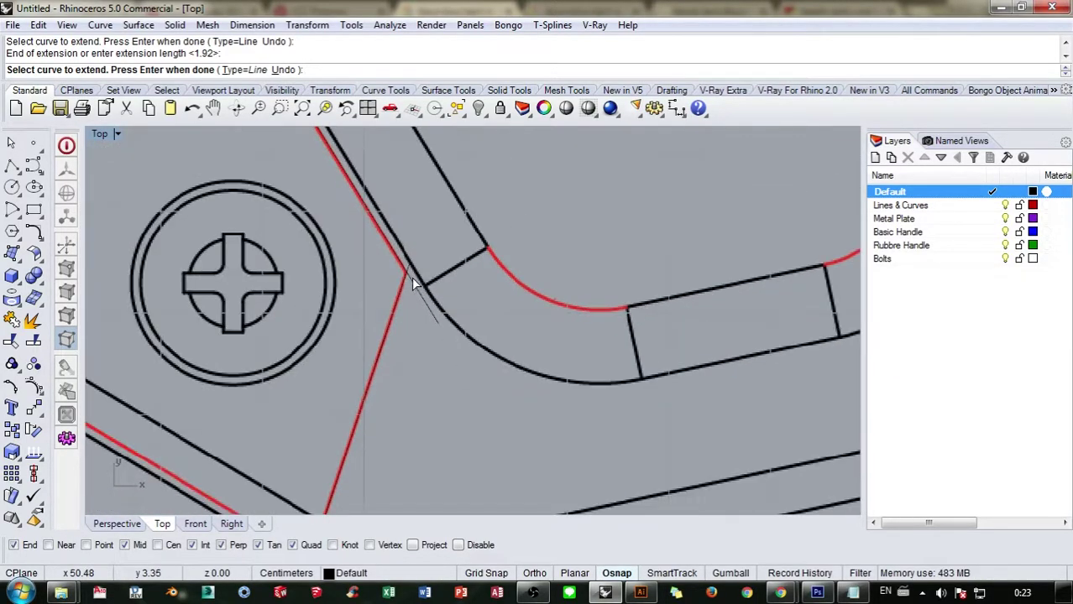
pyautogui.moveTo(411, 357); pyautogui.dragTo(481, 258, button='right')
pyautogui.scroll(6, 420, 364)
pyautogui.moveTo(422, 378); pyautogui.dragTo(469, 295, button='right')
pyautogui.click(461, 319)
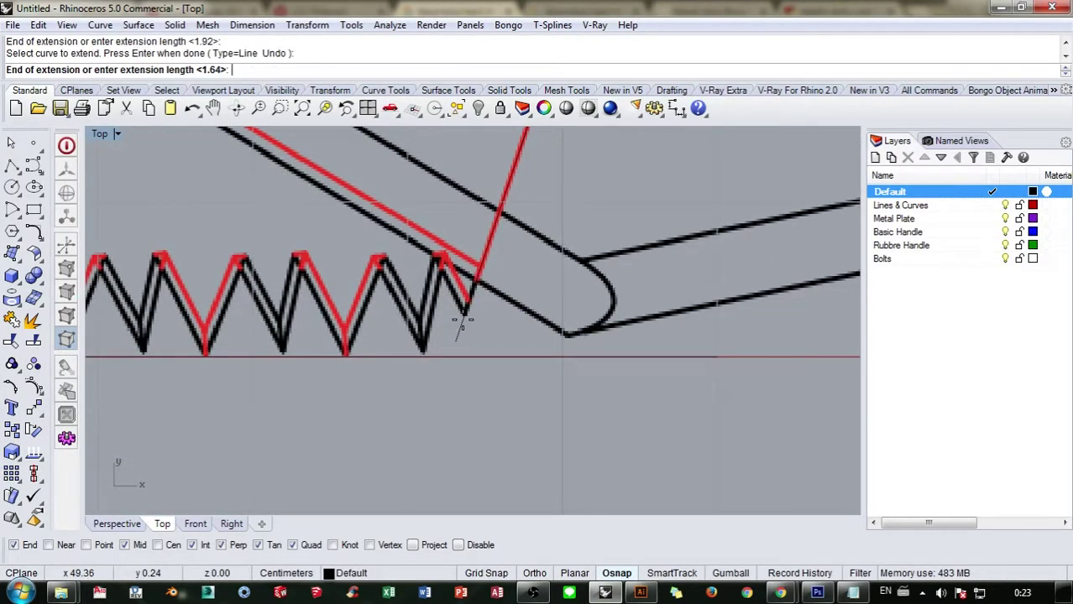
pyautogui.click(449, 373)
pyautogui.scroll(-4, 528, 356)
pyautogui.scroll(-4, 523, 359)
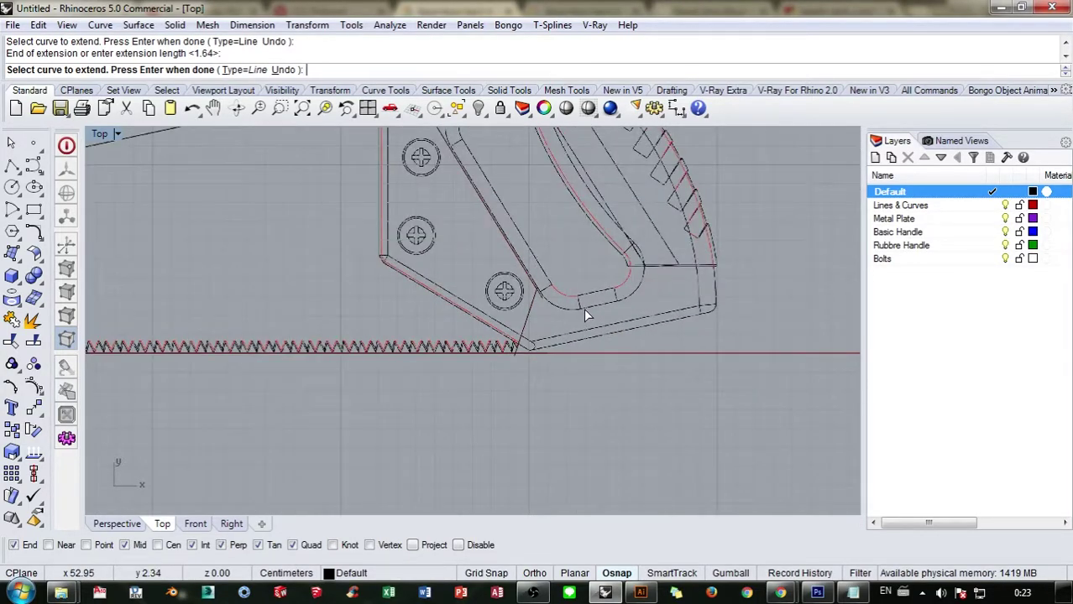
pyautogui.rightClick(590, 311)
# Step: Trim all blade curves against each other, removing the overhangs at the inner handle corner and the base line's handle end
pyautogui.scroll(-3, 411, 289)
pyautogui.moveTo(395, 272); pyautogui.dragTo(515, 257, button='right')
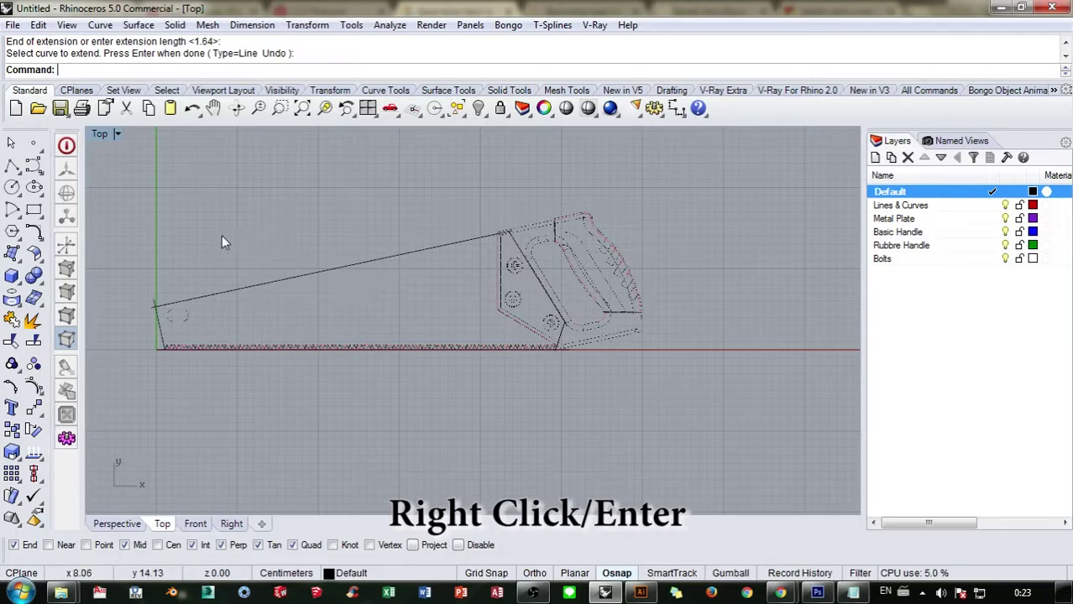
pyautogui.hotkey('ctrl', 'a')
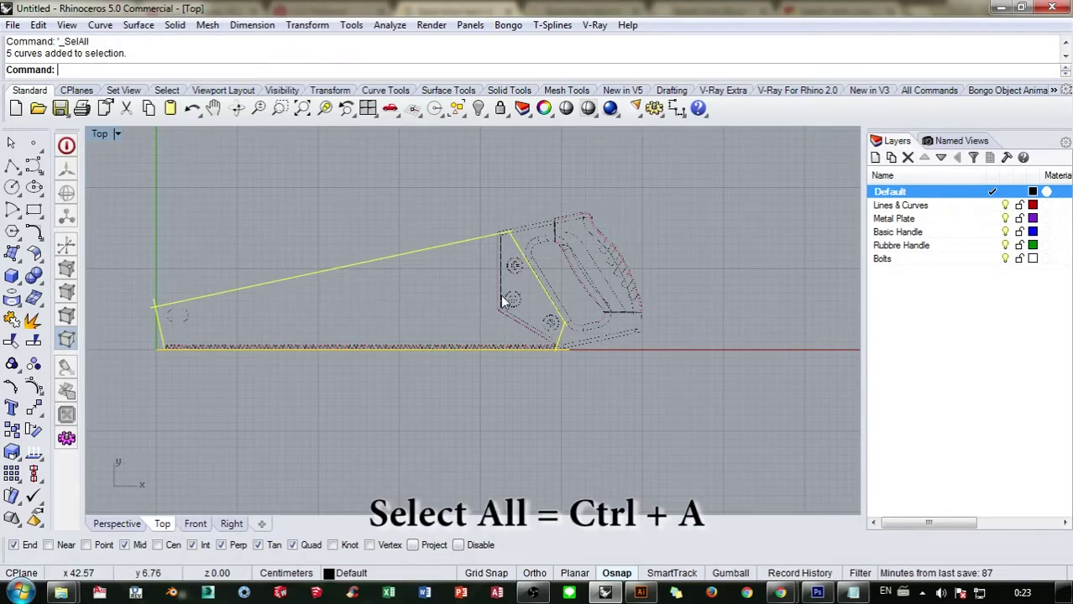
pyautogui.hotkey('ctrl', 't')
pyautogui.scroll(10, 546, 312)
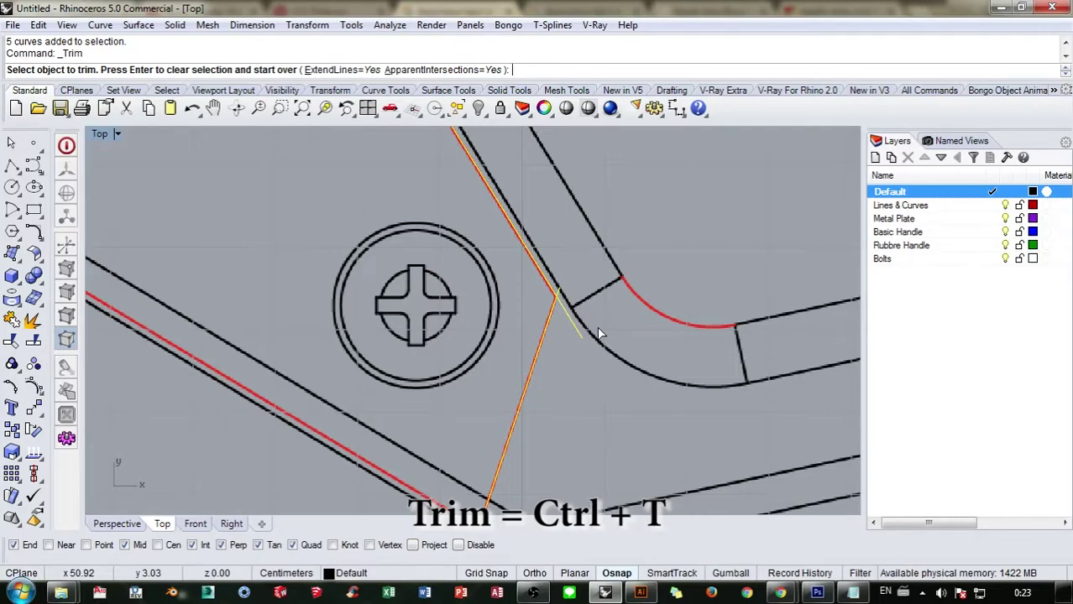
pyautogui.click(577, 328)
pyautogui.click(558, 290)
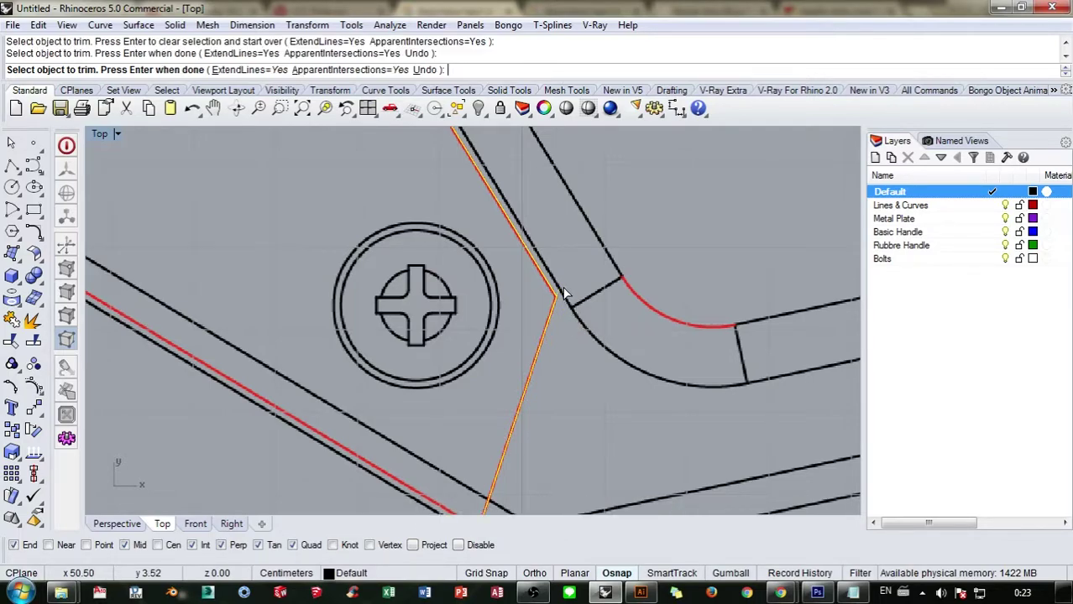
pyautogui.scroll(-6, 599, 312)
pyautogui.scroll(3, 571, 346)
pyautogui.click(566, 336)
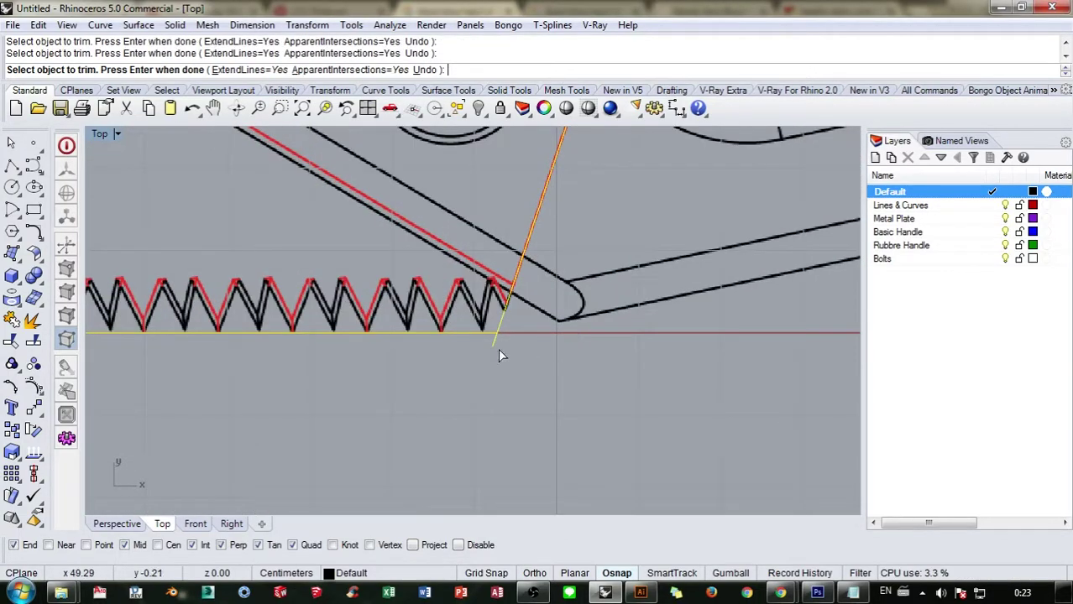
pyautogui.scroll(-5, 554, 356)
# Step: Trim the overhanging ends at the blade's upper front corner and the base line in front of the front edge
pyautogui.scroll(6, 551, 277)
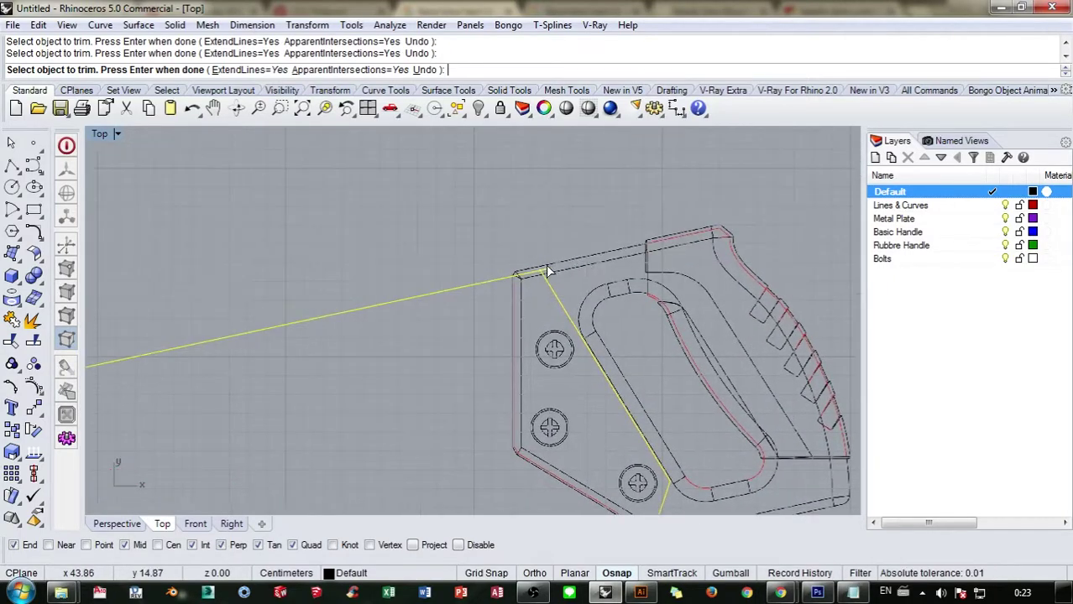
pyautogui.scroll(-6, 495, 275)
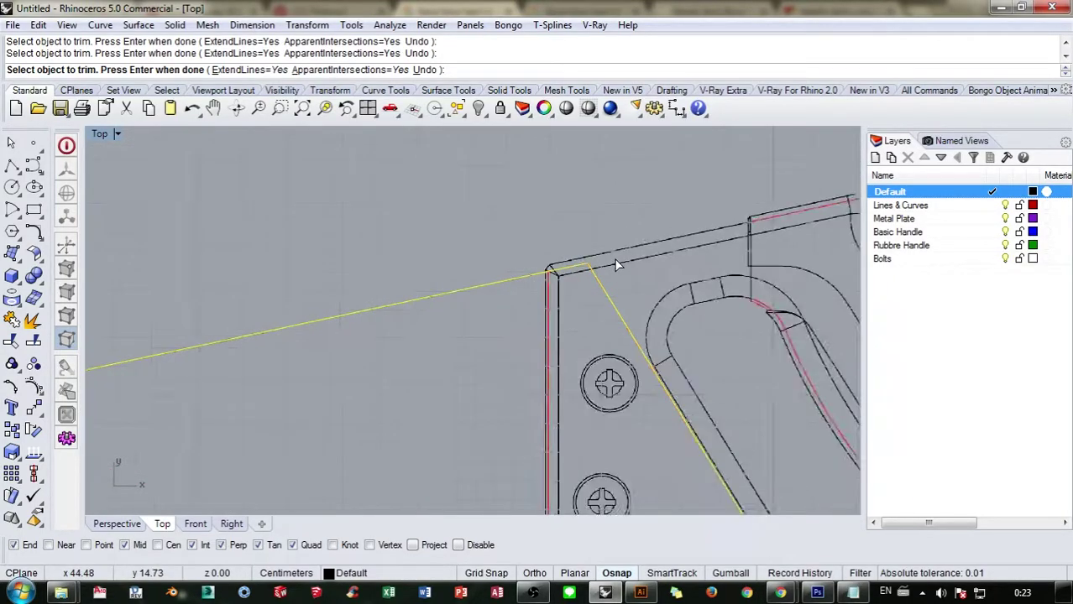
pyautogui.scroll(7, 327, 310)
pyautogui.scroll(2, 342, 349)
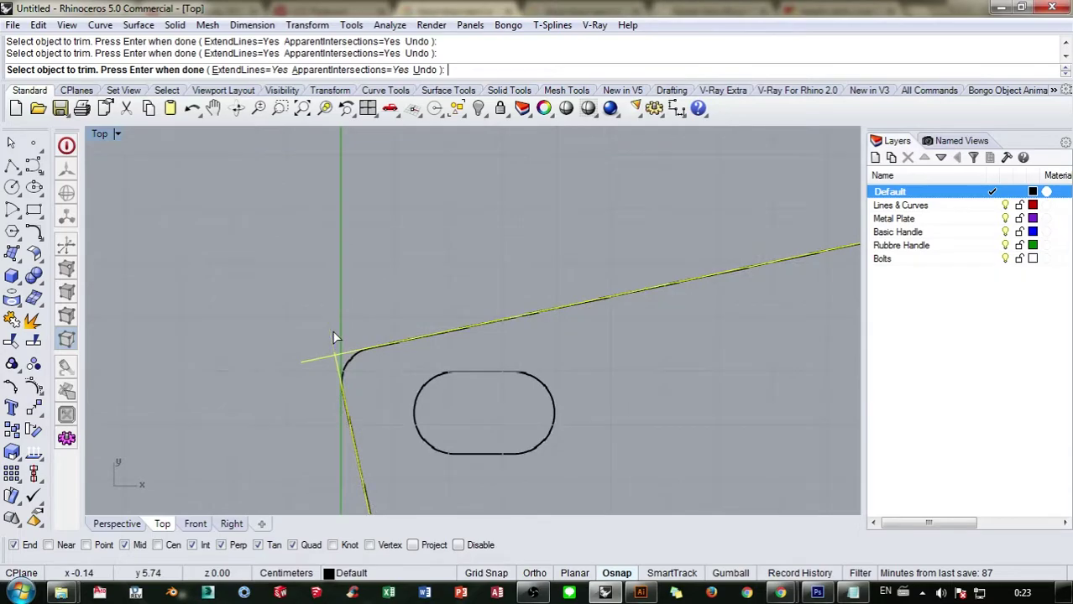
pyautogui.scroll(-6, 361, 368)
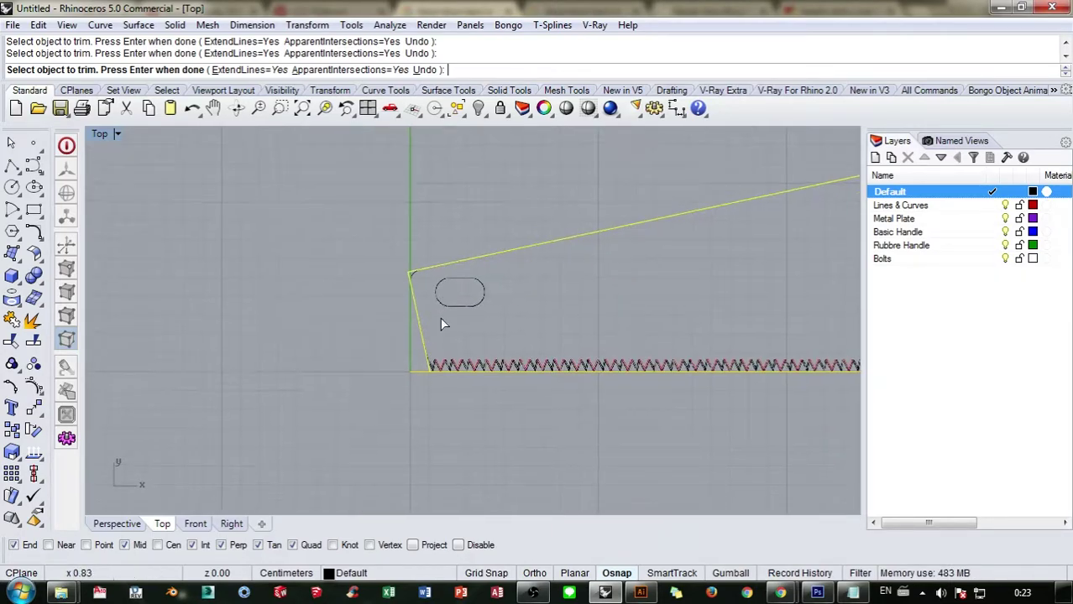
pyautogui.scroll(5, 422, 369)
pyautogui.click(422, 362)
pyautogui.scroll(-10, 491, 362)
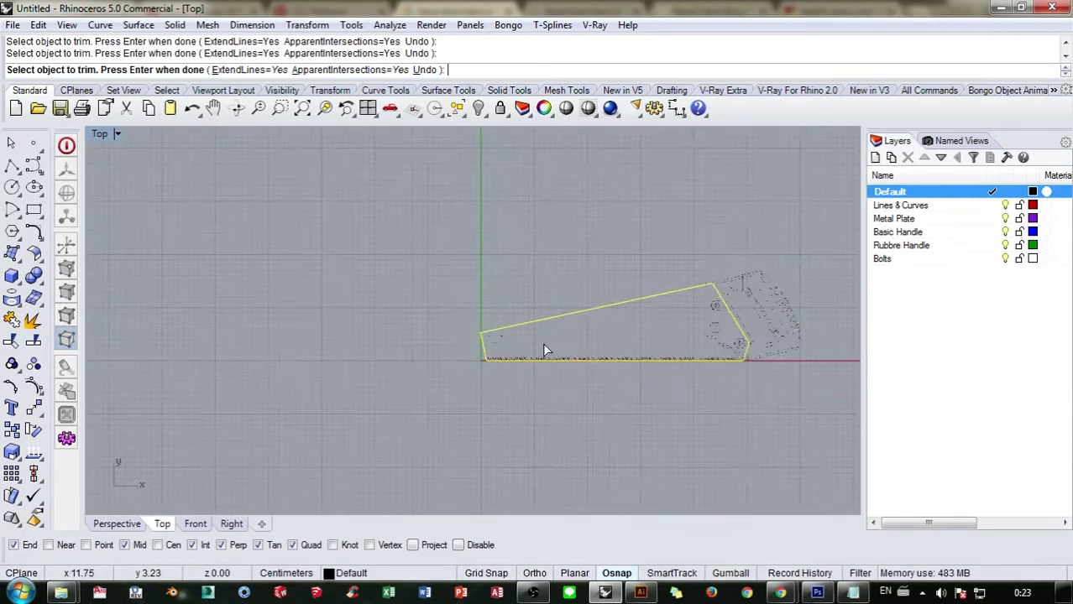
pyautogui.rightClick(608, 328)
# Step: Draw a two-point circle spanning the height of the slotted hole at its front end
pyautogui.moveTo(609, 327); pyautogui.dragTo(460, 343, button='right')
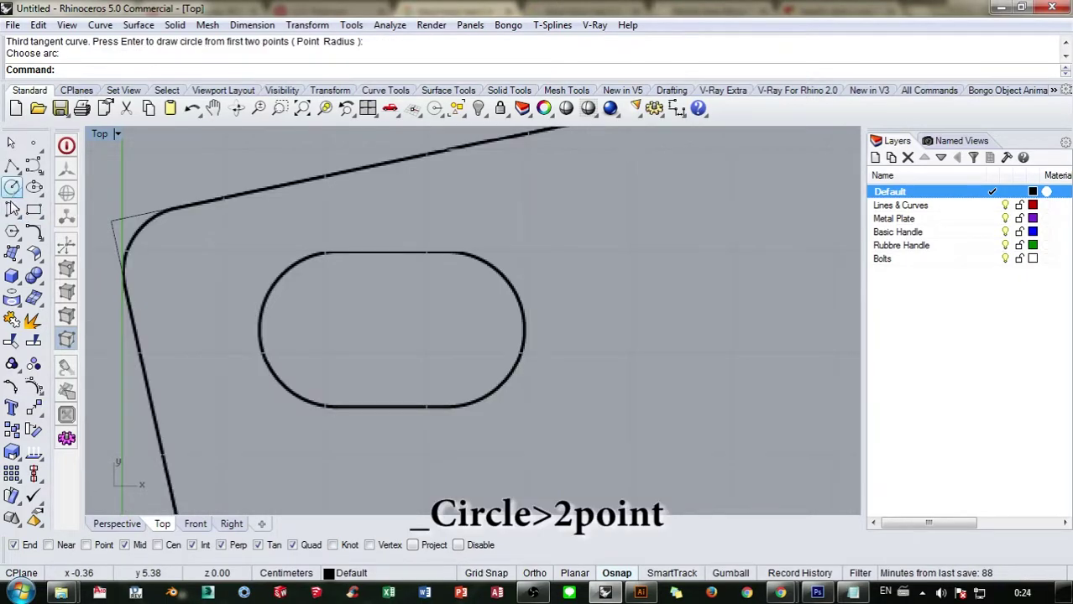
pyautogui.click(12, 189)
pyautogui.click(56, 195)
pyautogui.scroll(2, 252, 300)
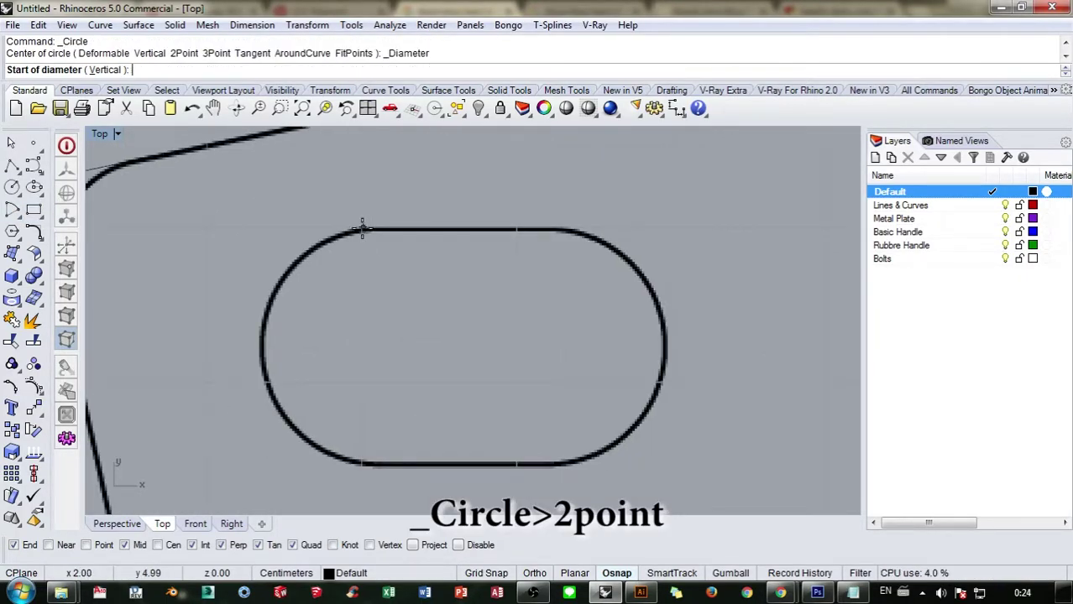
pyautogui.click(366, 230)
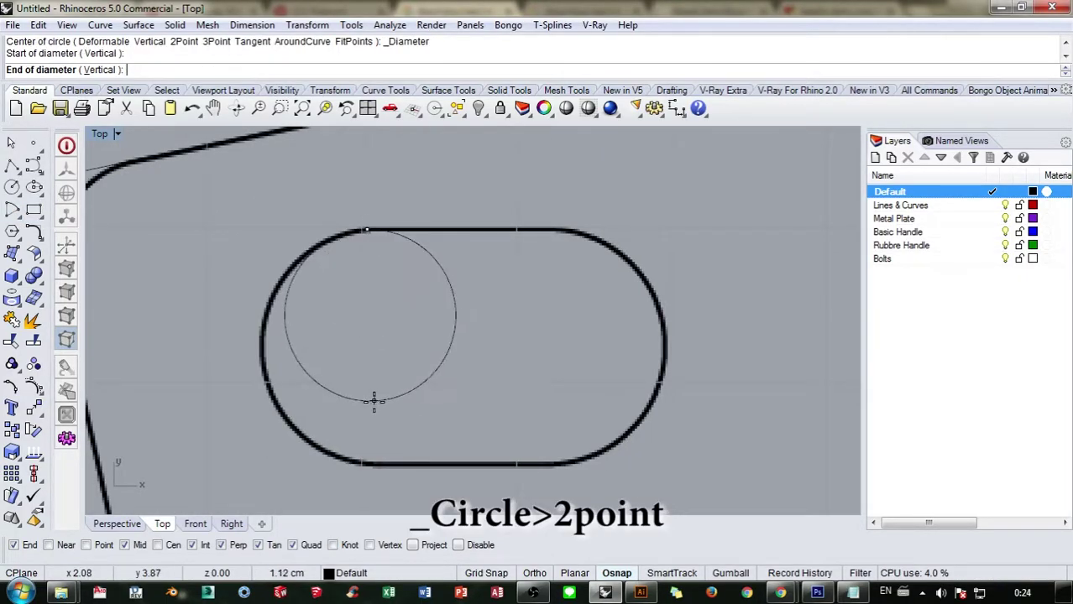
pyautogui.keyDown('shift'); pyautogui.click(365, 464); pyautogui.keyUp('shift')
pyautogui.moveTo(502, 399); pyautogui.dragTo(402, 402, button='right')
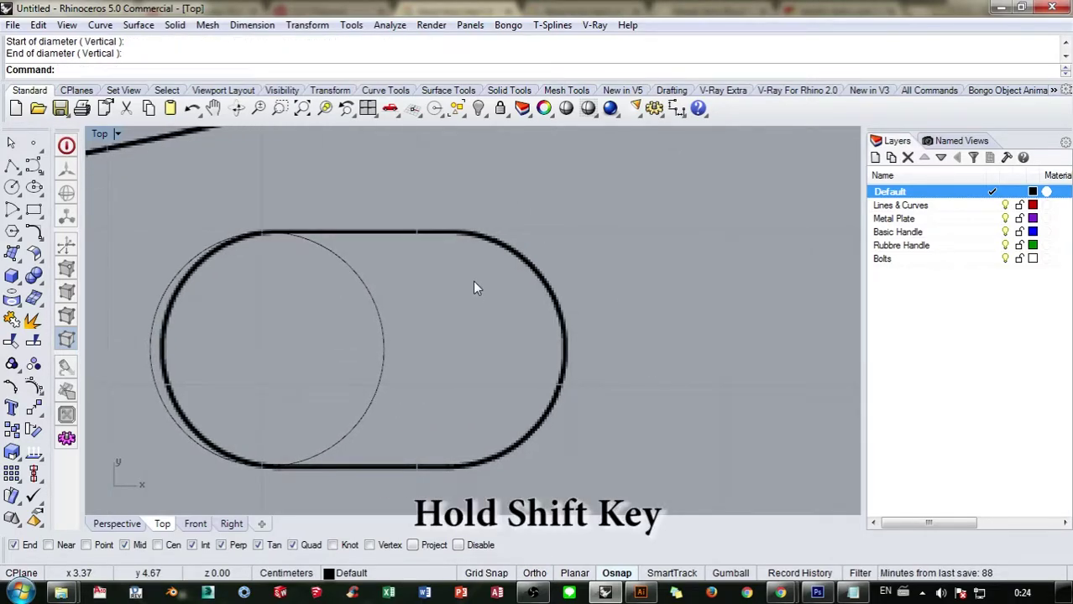
# Step: Copy the circle horizontally from its quadrant to the slotted hole's handle-side end
pyautogui.keyDown('shift'); pyautogui.click(372, 307); pyautogui.keyUp('shift')
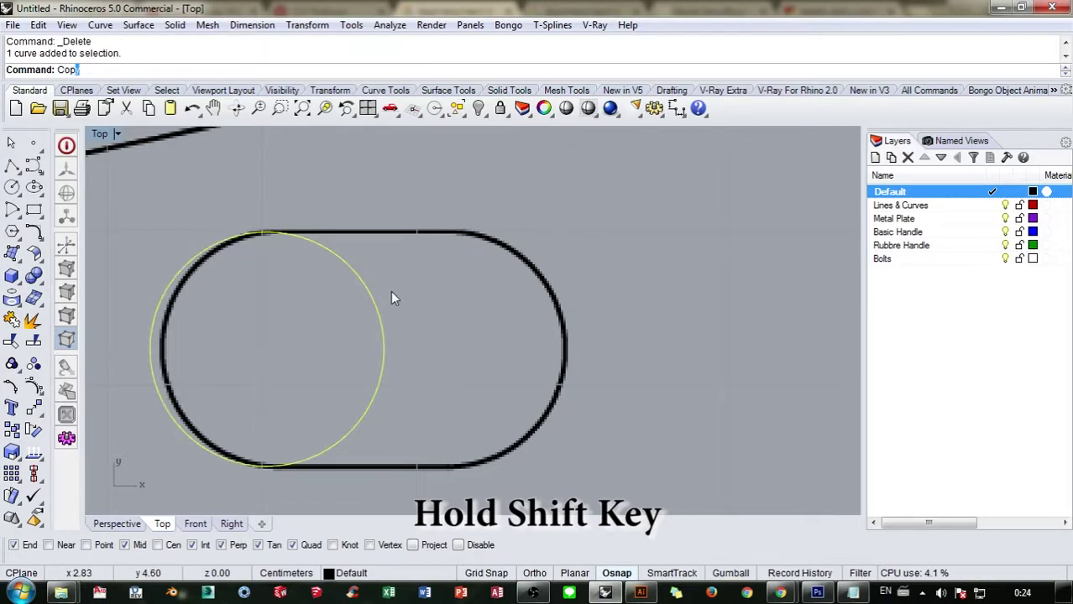
pyautogui.press('Return')
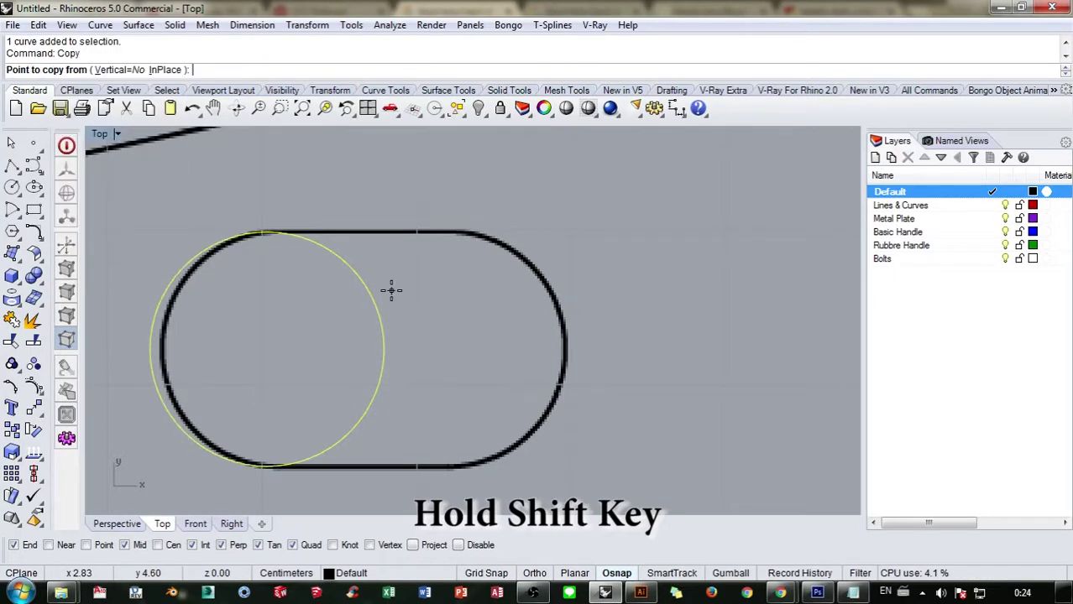
pyautogui.click(384, 348)
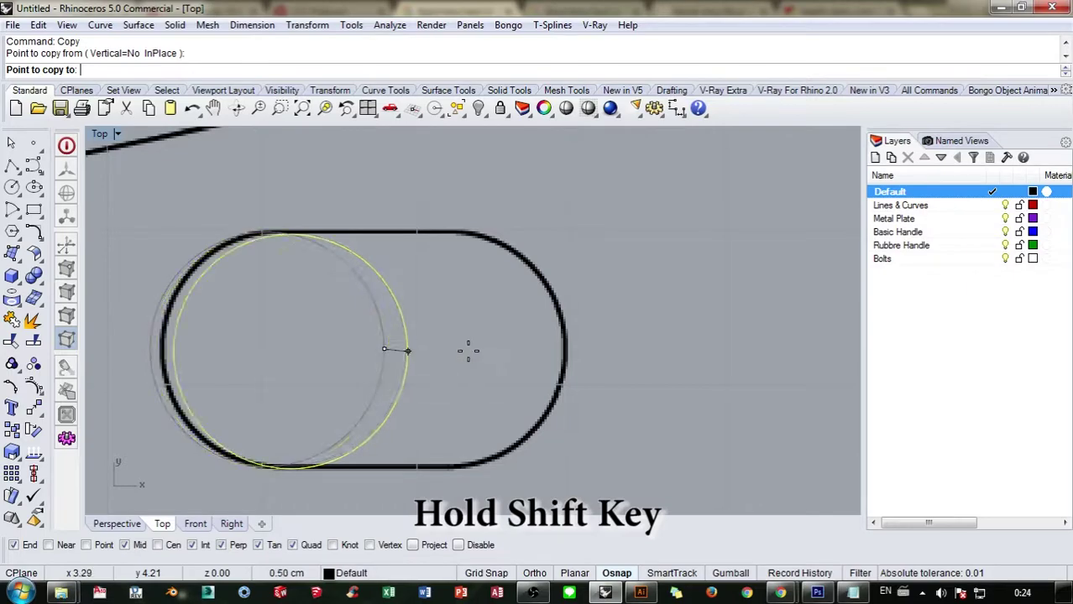
pyautogui.click(562, 348)
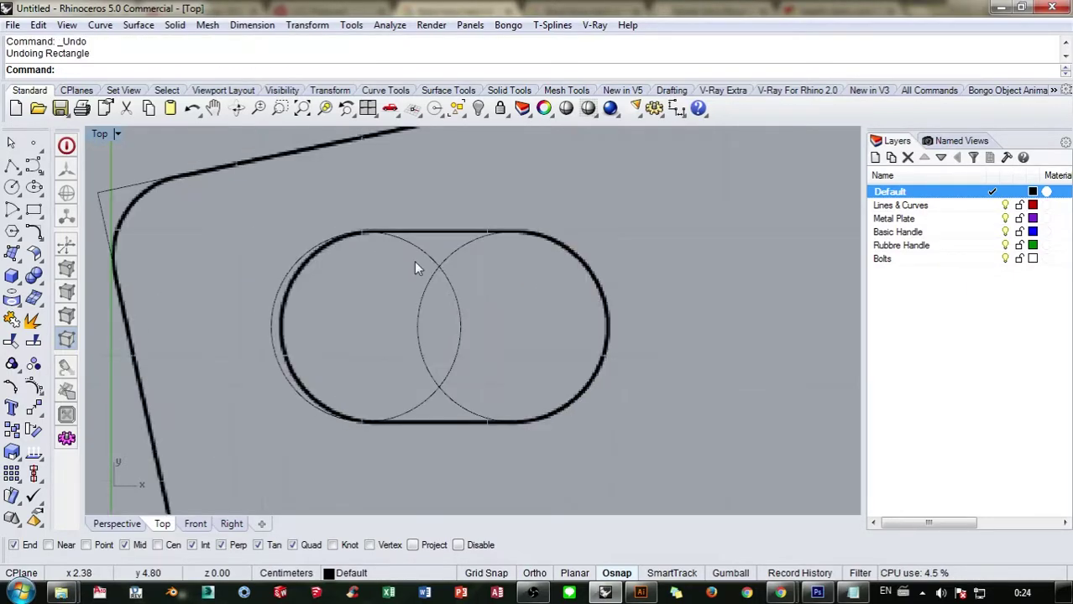
# Step: Move the original circle horizontally toward the handle so it matches the slot's rounded front end
pyautogui.scroll(6, 399, 235)
pyautogui.click(398, 237)
pyautogui.keyDown('shift'); pyautogui.moveTo(406, 241); pyautogui.dragTo(417, 240); pyautogui.keyUp('shift')
pyautogui.click(472, 189)
pyautogui.scroll(-6, 486, 190)
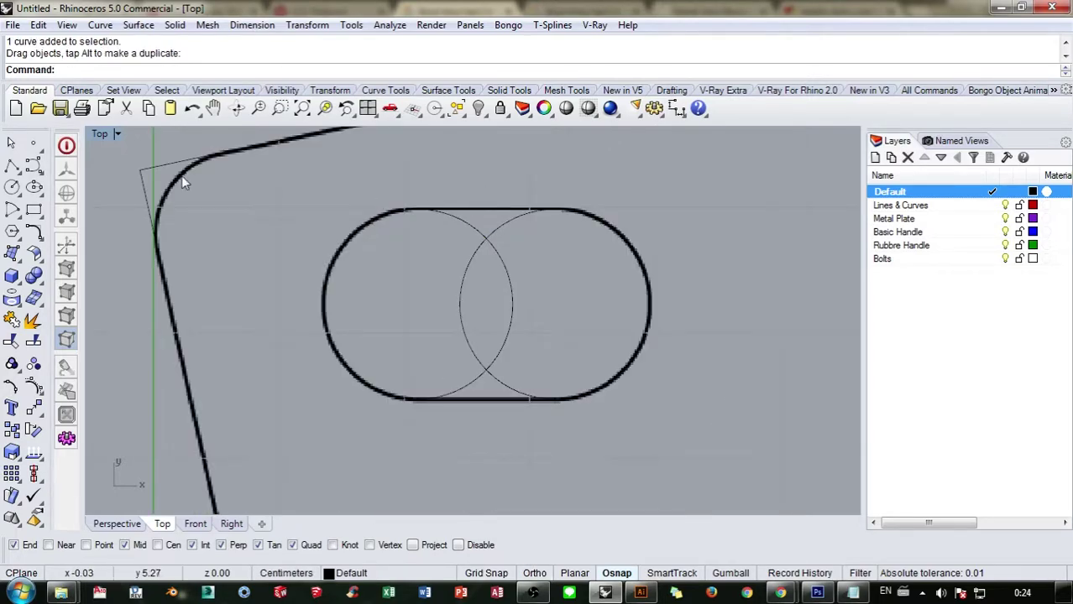
# Step: Draw a rectangle from the first circle's top quadrant to the second circle's bottom quadrant
pyautogui.click(34, 210)
pyautogui.click(417, 210)
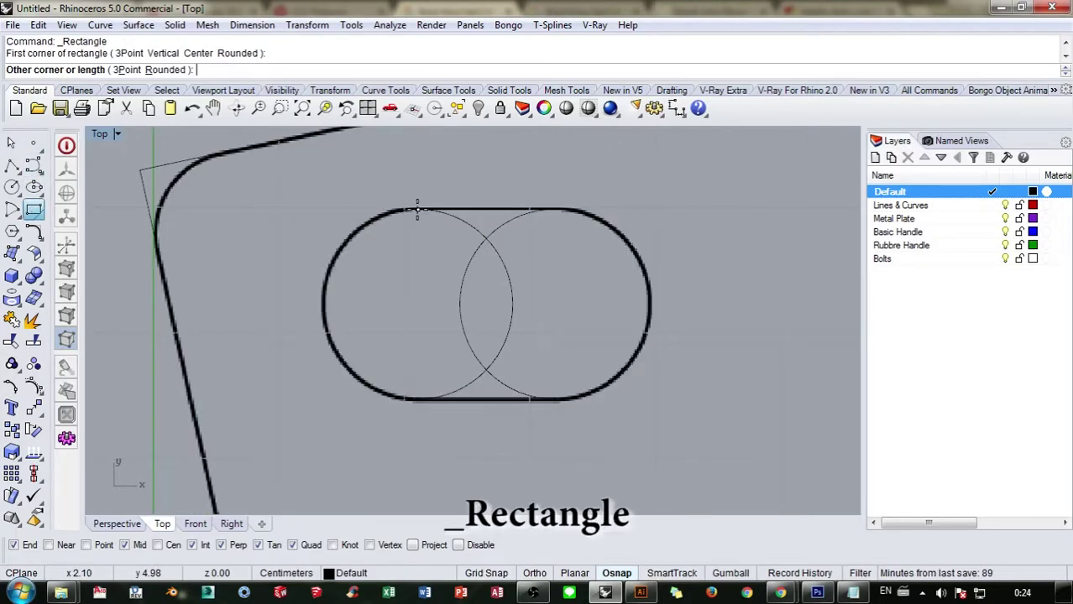
pyautogui.click(554, 399)
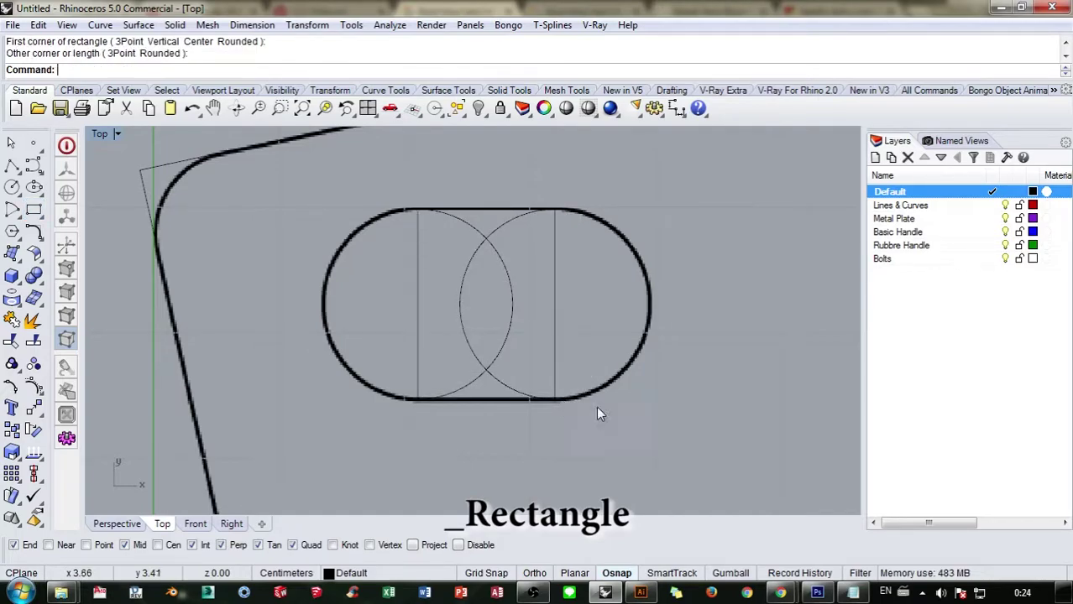
# Step: Trim away the inner parts of the two overlapping circles and the rectangle, and join the remaining curves into one closed slot outline
pyautogui.scroll(1, 641, 307)
pyautogui.scroll(-1, 230, 219)
pyautogui.moveTo(230, 220); pyautogui.dragTo(675, 463)
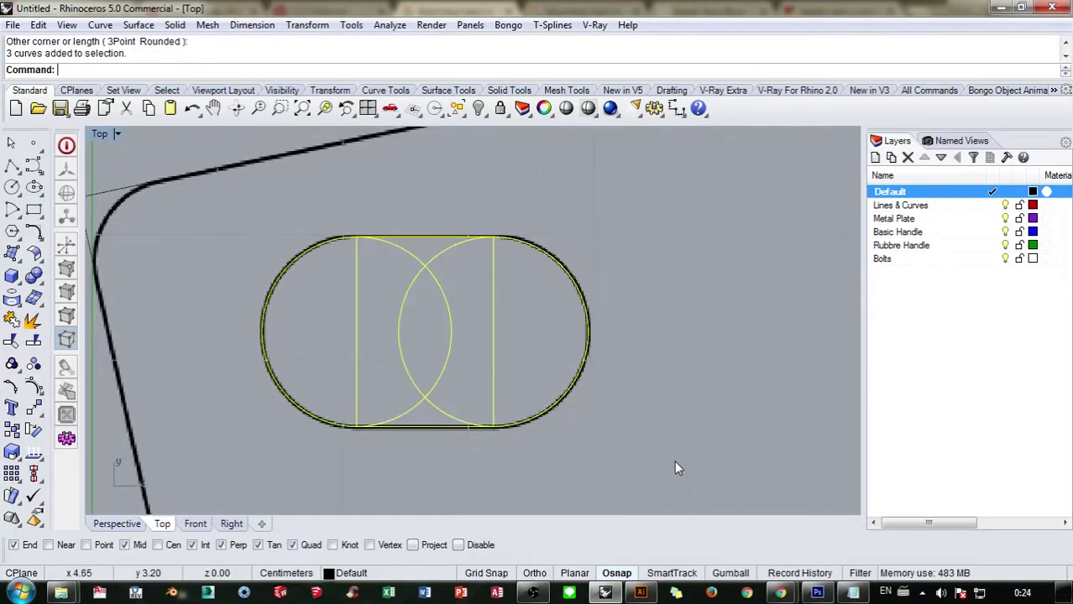
pyautogui.moveTo(670, 420); pyautogui.dragTo(650, 423, button='right')
pyautogui.moveTo(640, 374); pyautogui.dragTo(622, 395, button='right')
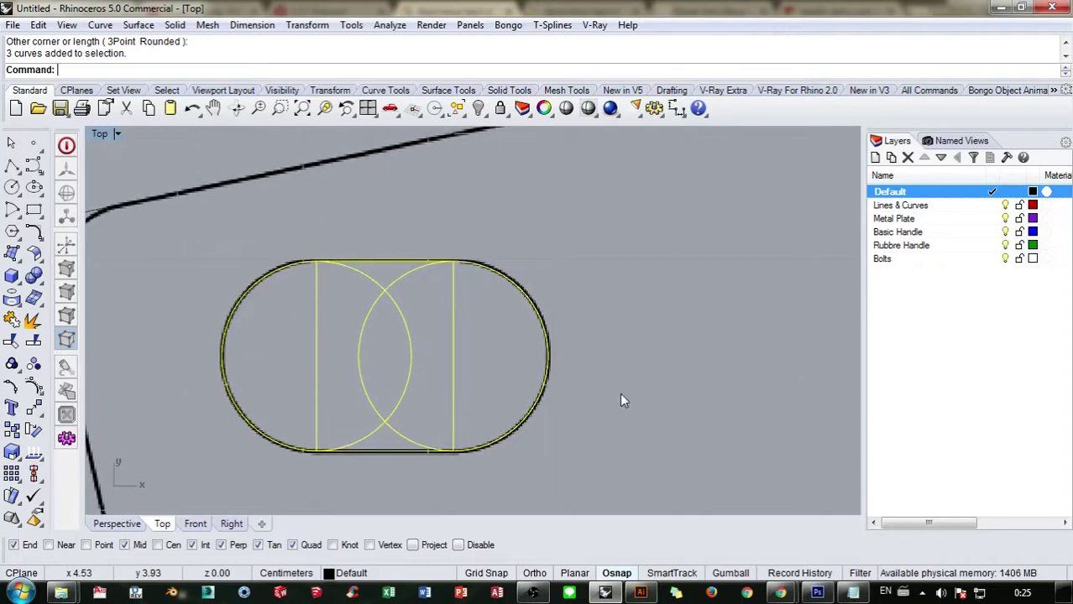
pyautogui.moveTo(601, 335); pyautogui.dragTo(620, 290, button='right')
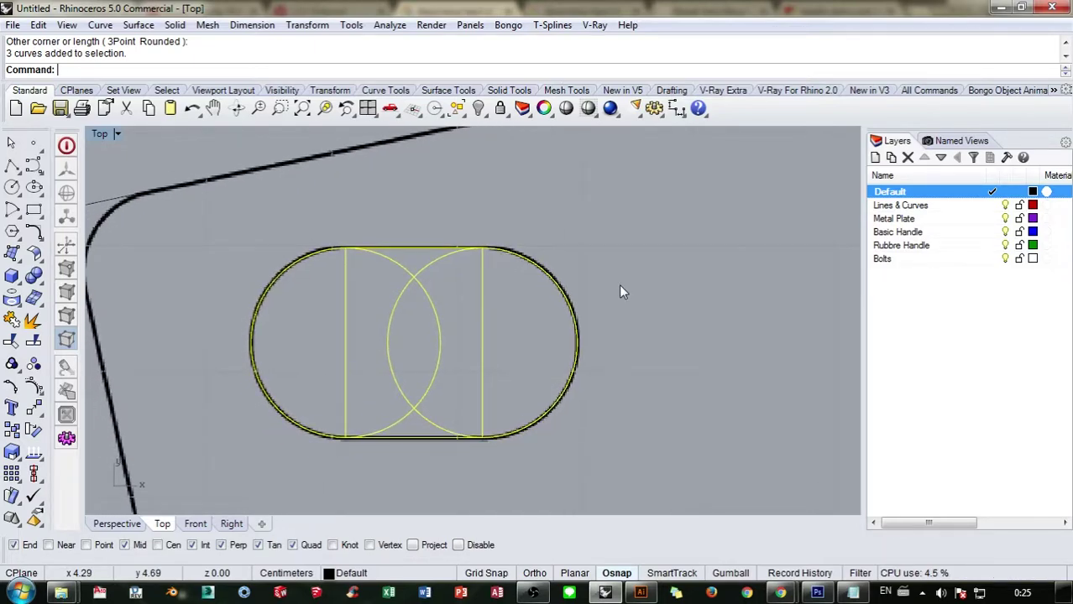
pyautogui.hotkey('ctrl', 't')
pyautogui.scroll(3, 445, 340)
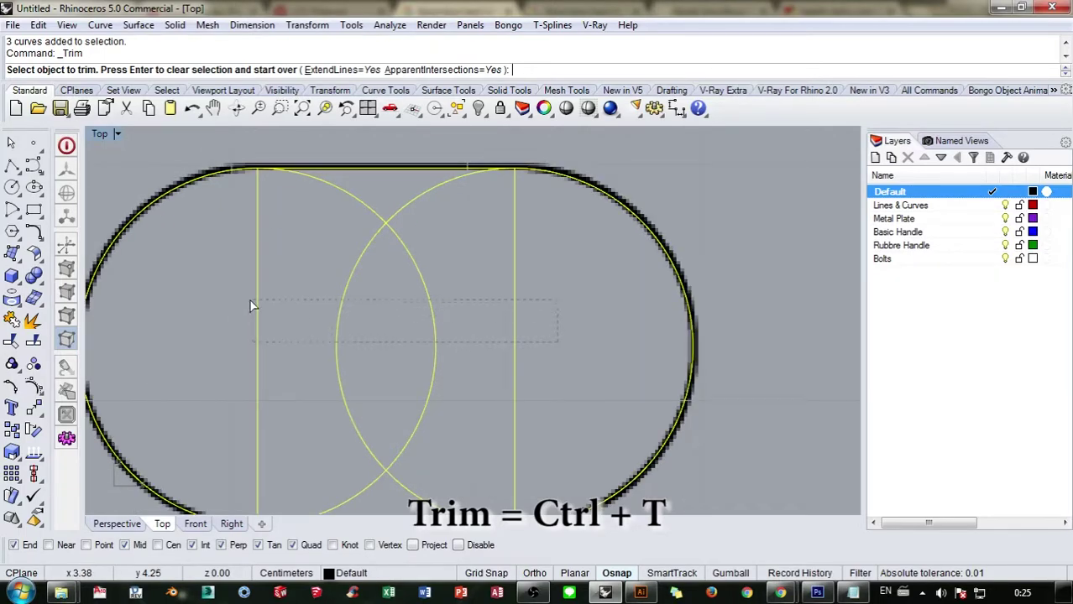
pyautogui.moveTo(250, 306); pyautogui.dragTo(250, 306)
pyautogui.moveTo(484, 334); pyautogui.dragTo(465, 356, button='right')
pyautogui.click(351, 234)
pyautogui.scroll(-5, 474, 328)
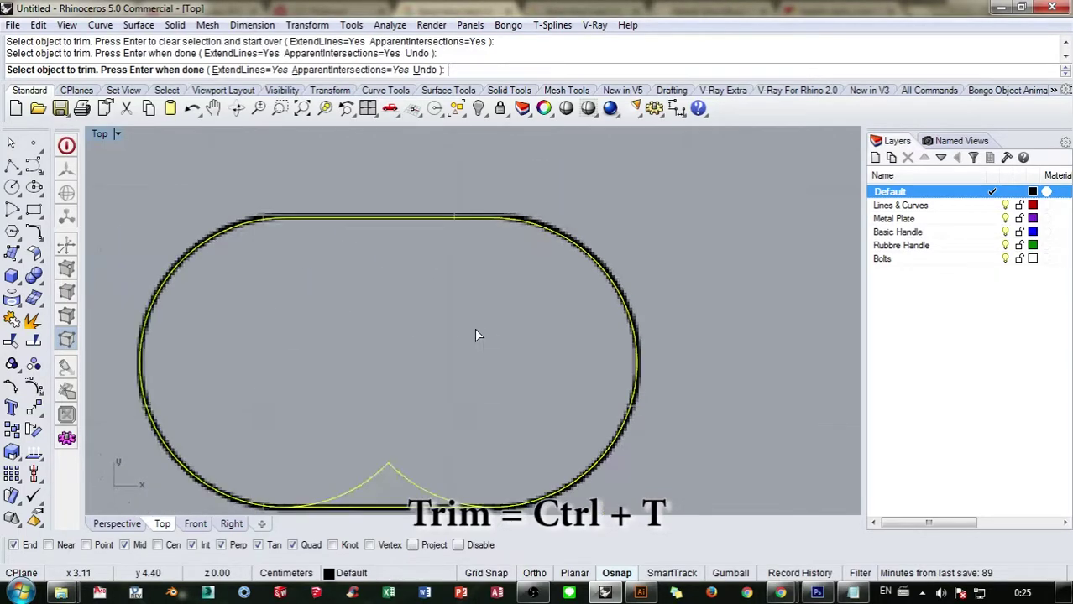
pyautogui.moveTo(408, 344); pyautogui.dragTo(401, 358)
pyautogui.moveTo(517, 313); pyautogui.dragTo(449, 330, button='right')
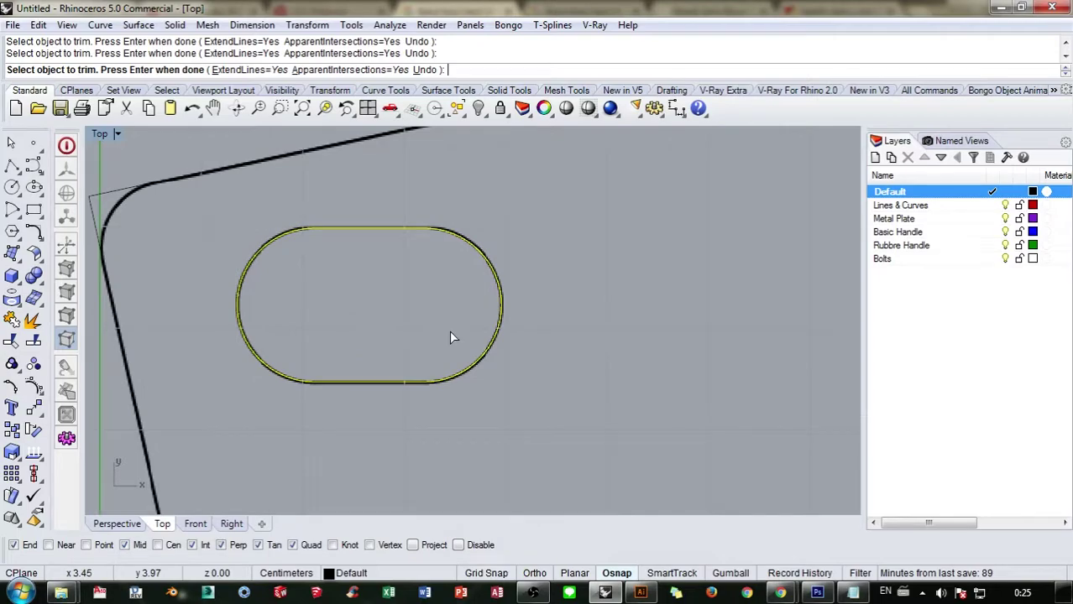
pyautogui.rightClick(612, 258)
pyautogui.hotkey('ctrl', 'j')
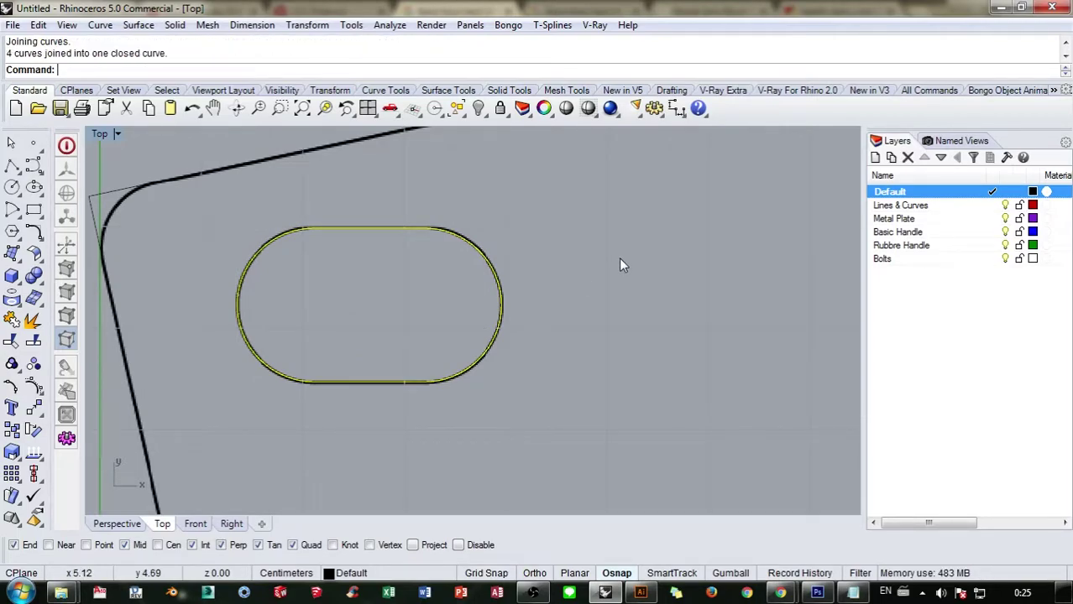
pyautogui.press('Escape')
# Step: Draw an arc tangent to the blade's top and front edges, following the rounded front corner of the reference drawing
pyautogui.scroll(-8, 619, 258)
pyautogui.moveTo(619, 259); pyautogui.dragTo(439, 250, button='right')
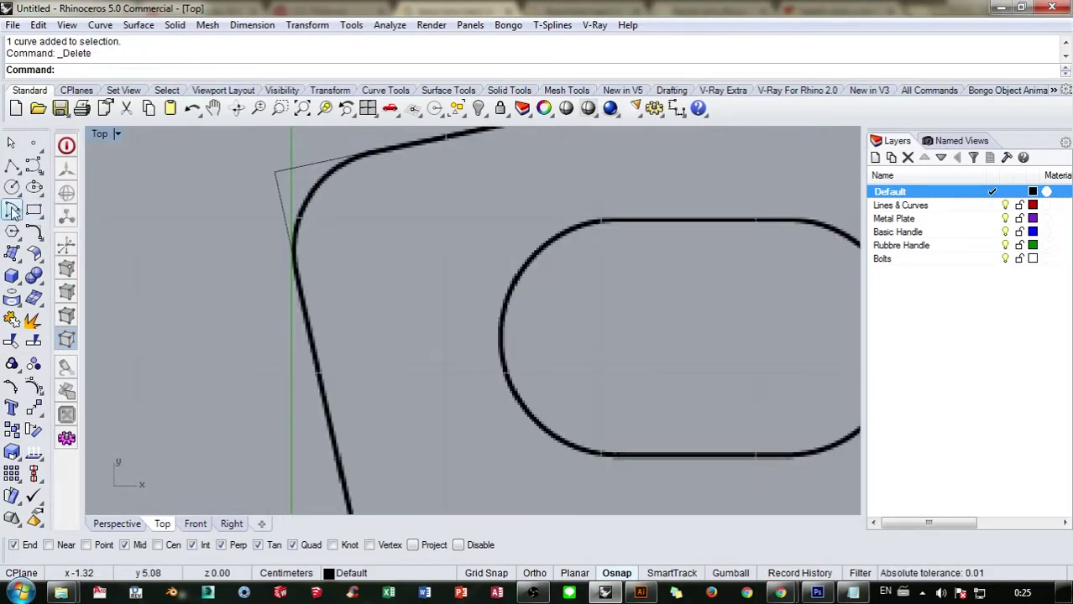
pyautogui.click(17, 213)
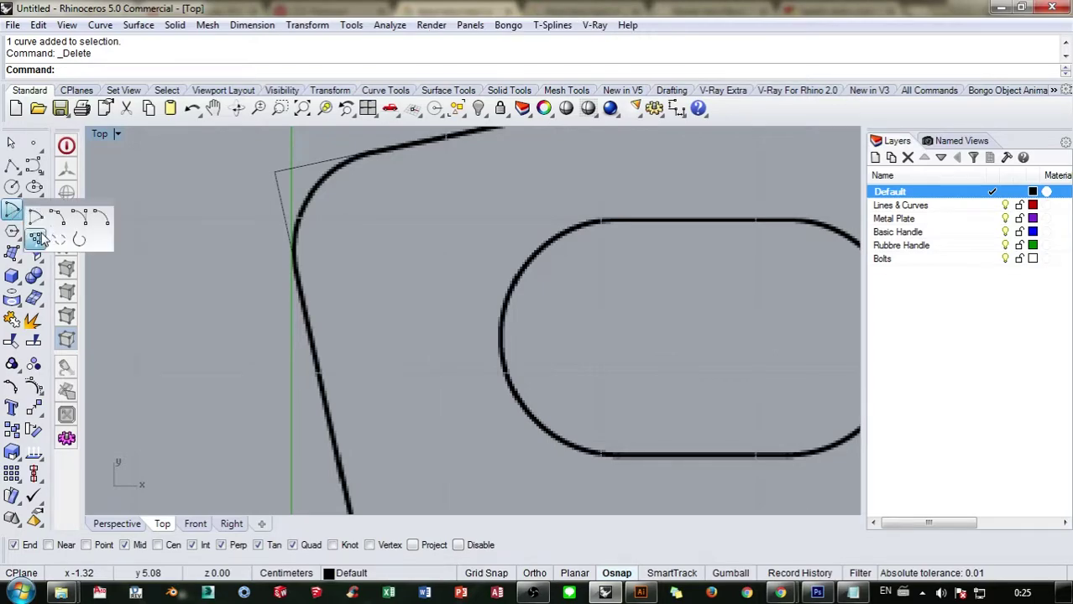
pyautogui.click(37, 239)
pyautogui.click(391, 148)
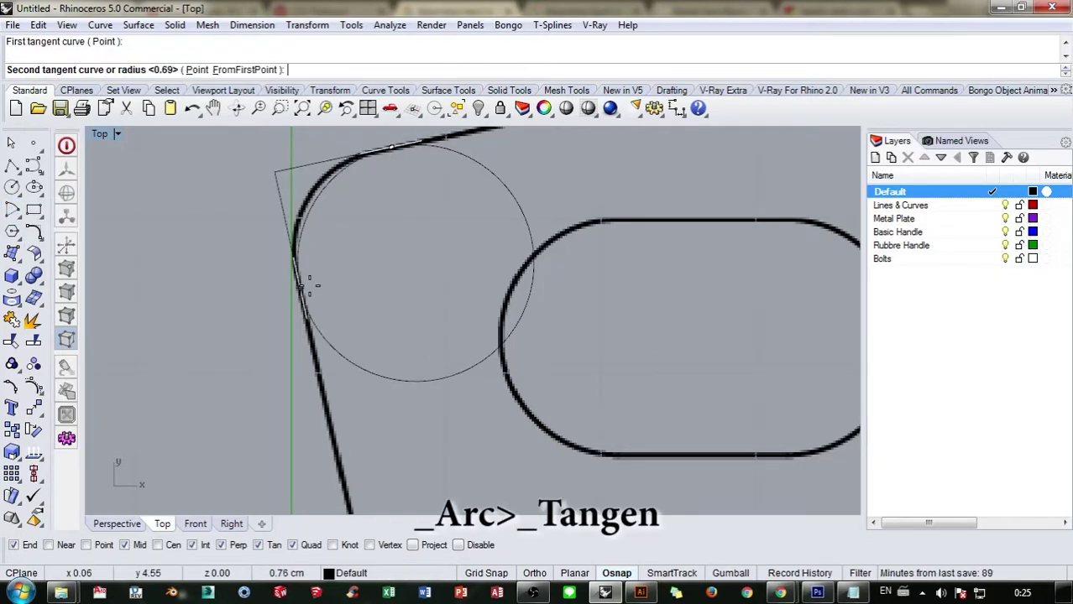
pyautogui.click(296, 259)
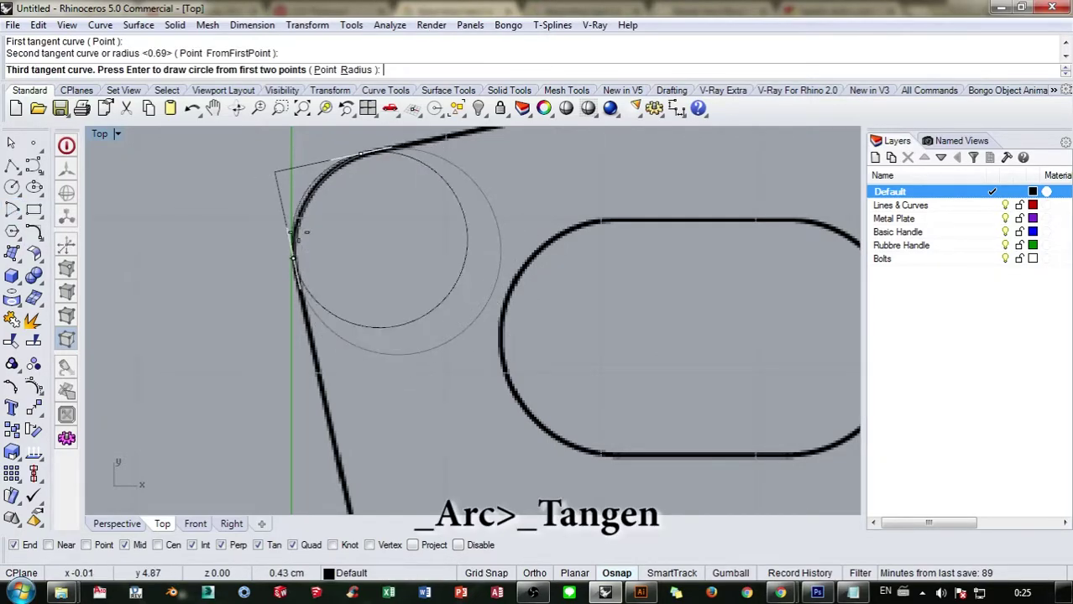
pyautogui.press('Return')
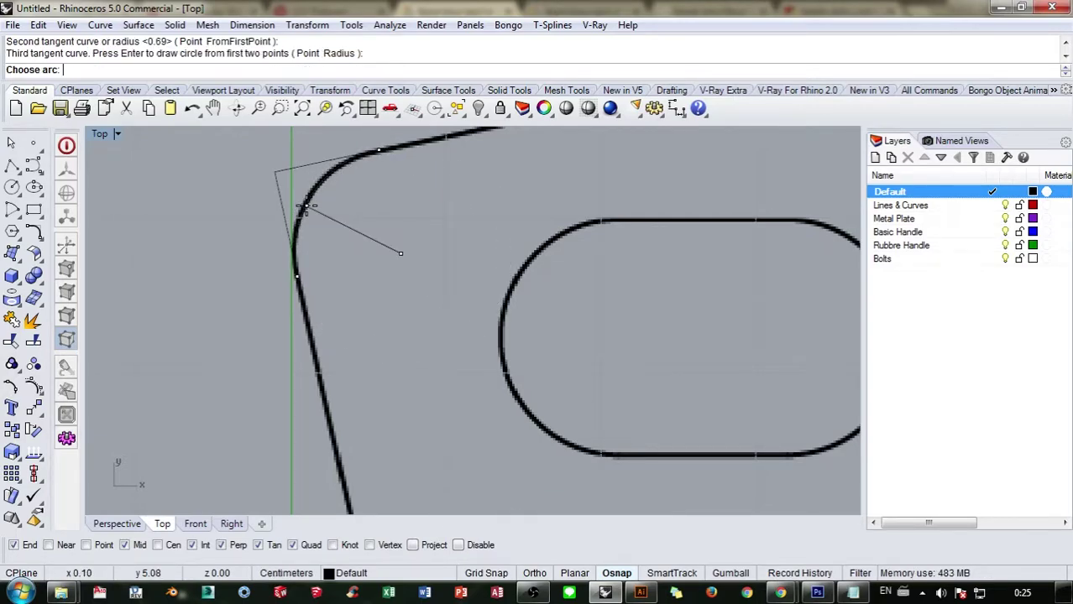
pyautogui.click(248, 157)
# Step: Trim the sharp ends of the blade's top and front edges back to the corner arc
pyautogui.click(317, 189)
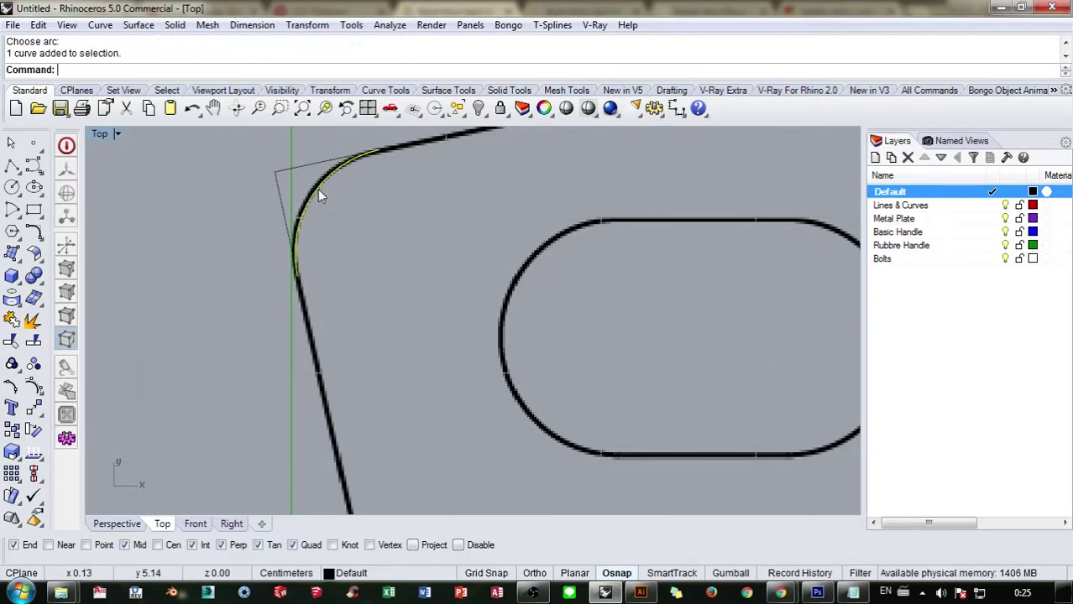
pyautogui.moveTo(366, 191); pyautogui.dragTo(342, 239, button='right')
pyautogui.hotkey('ctrl', 't')
pyautogui.click(260, 218)
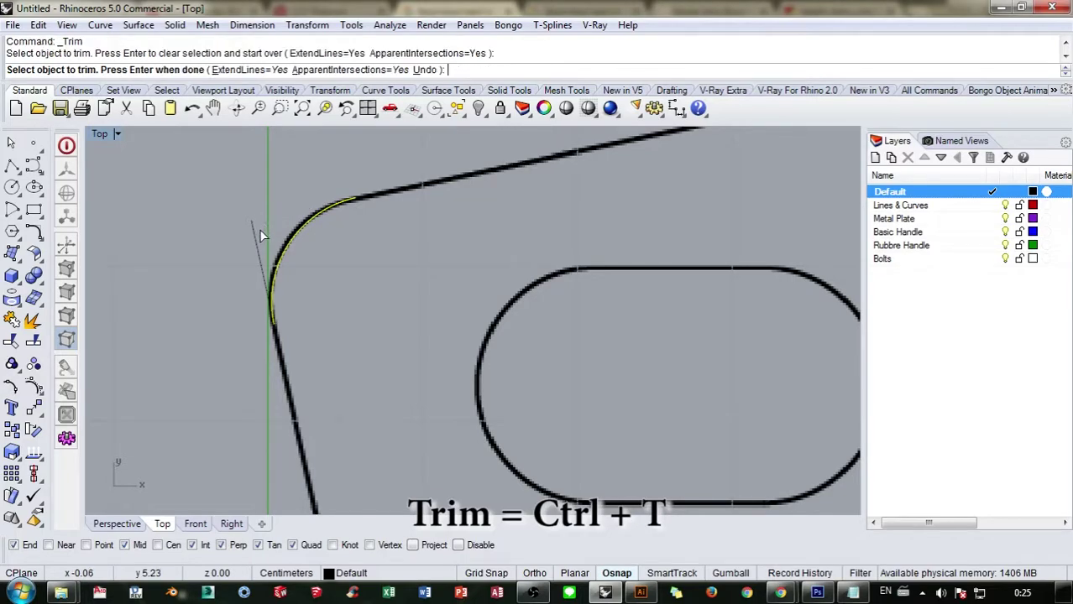
pyautogui.click(253, 228)
# Step: Join the blade outline curves except the straight bottom line, and delete that bottom line
pyautogui.scroll(-10, 261, 198)
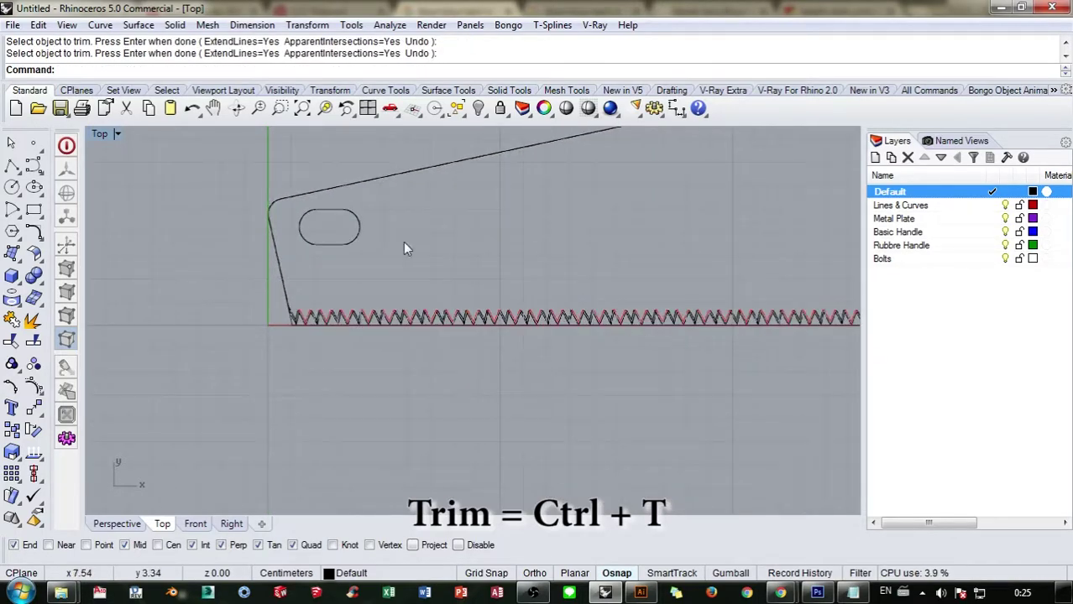
pyautogui.moveTo(428, 240); pyautogui.dragTo(357, 234, button='right')
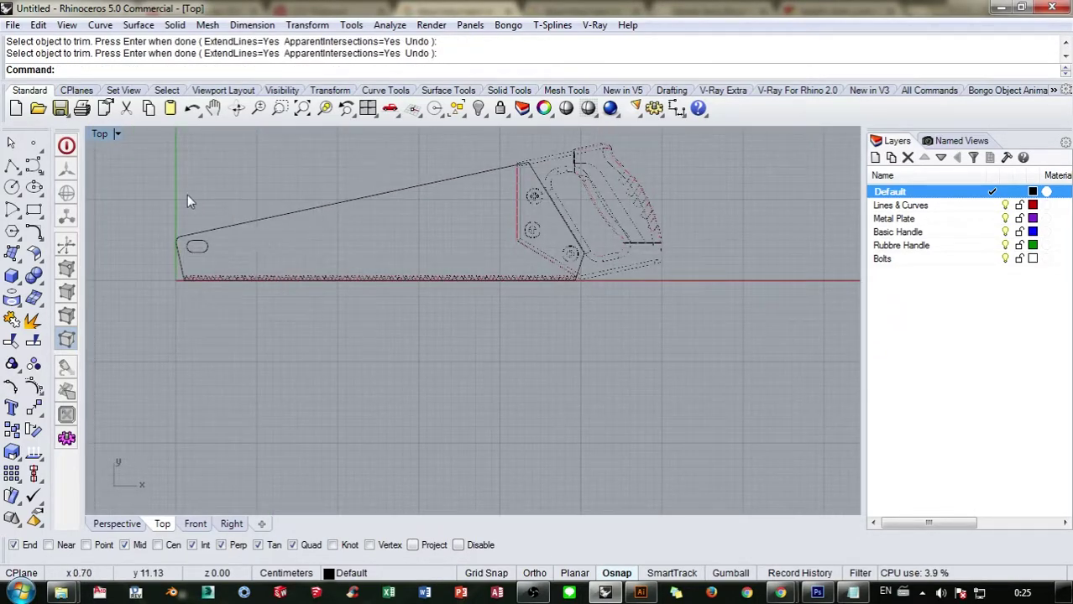
pyautogui.moveTo(139, 153); pyautogui.dragTo(633, 368)
pyautogui.scroll(4, 562, 304)
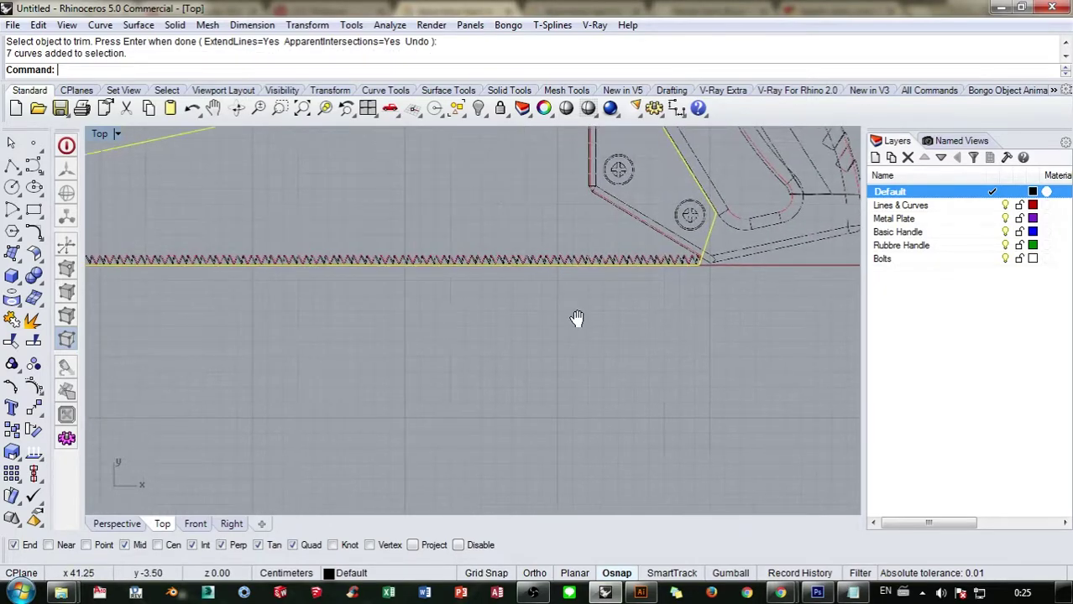
pyautogui.keyDown('ctrl'); pyautogui.click(601, 265); pyautogui.keyUp('ctrl')
pyautogui.moveTo(526, 318); pyautogui.dragTo(631, 354, button='right')
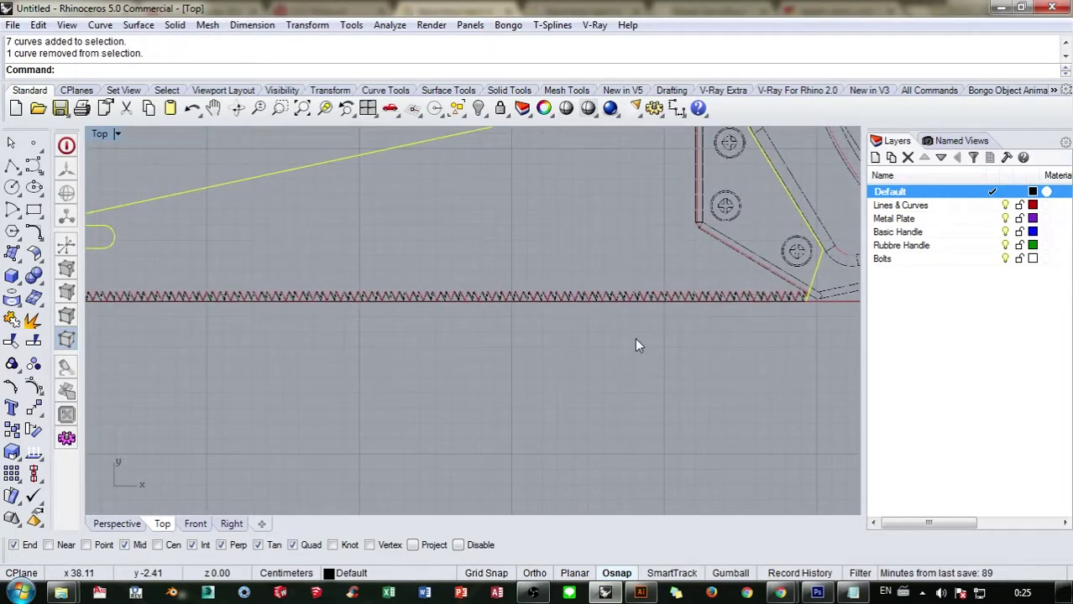
pyautogui.hotkey('ctrl', 'j')
pyautogui.scroll(-4, 631, 339)
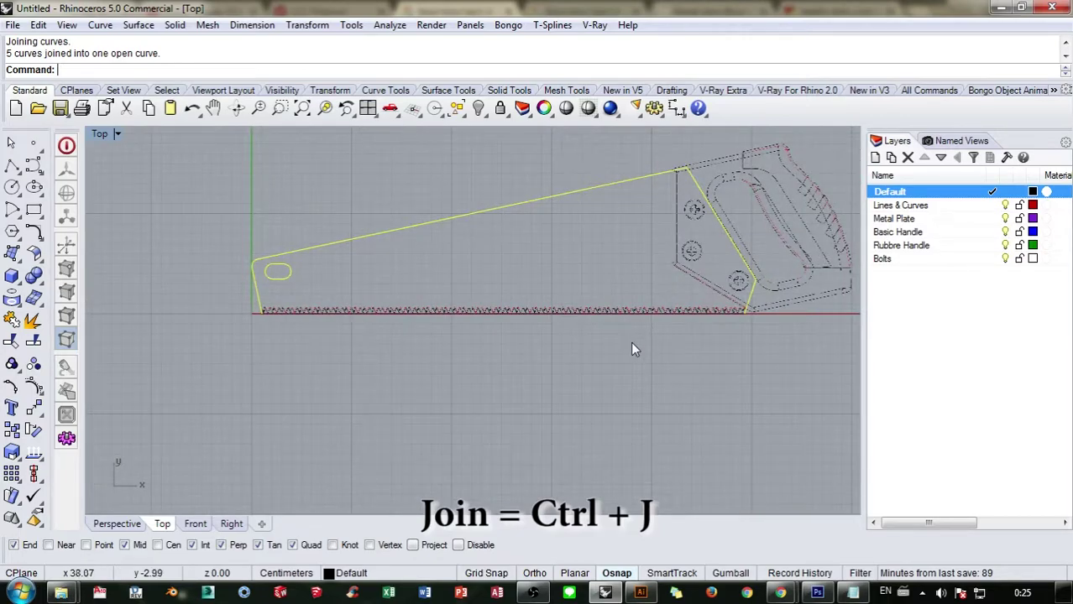
pyautogui.click(622, 295)
pyautogui.press('Delete')
# Step: Draw a polyline segment from the first tooth's tip up along its front side, ending beyond the blade's front edge
pyautogui.moveTo(528, 344); pyautogui.dragTo(684, 290, button='right')
pyautogui.click(11, 166)
pyautogui.scroll(8, 443, 264)
pyautogui.moveTo(431, 250); pyautogui.dragTo(454, 329, button='right')
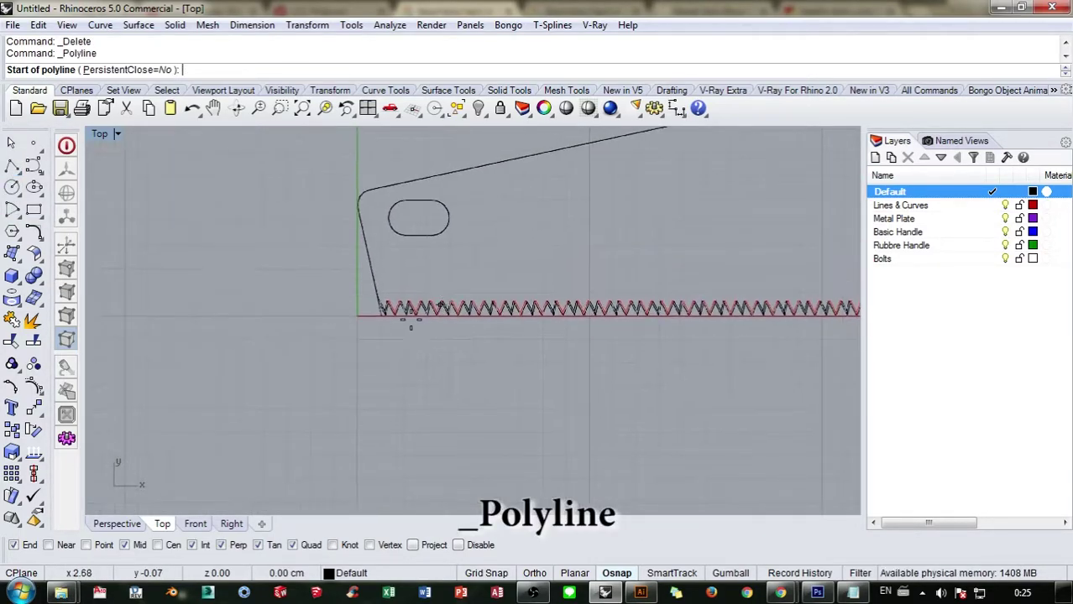
pyautogui.scroll(9, 400, 303)
pyautogui.scroll(2, 401, 302)
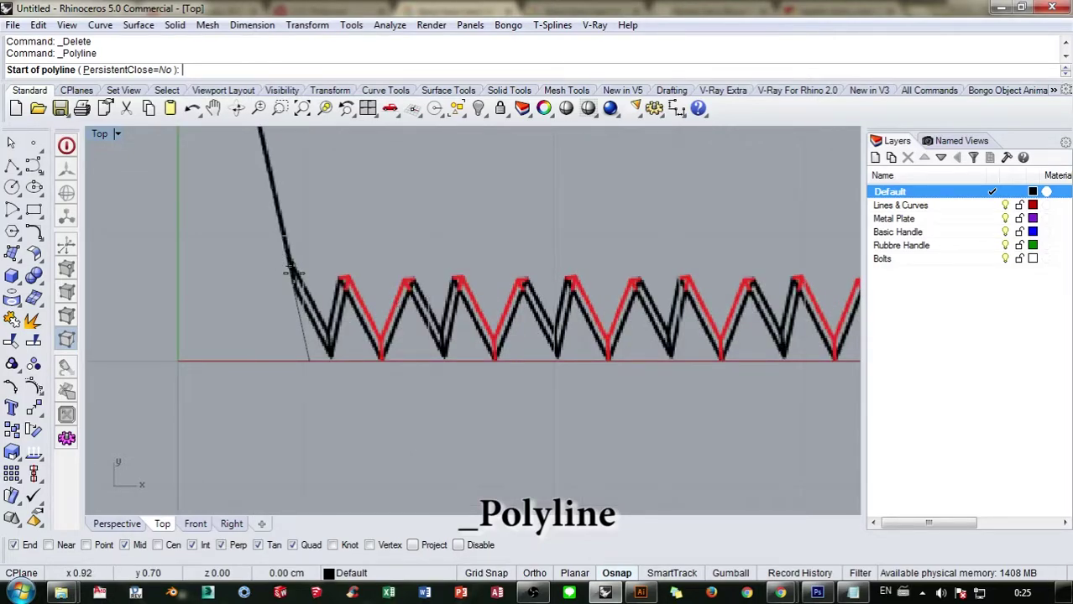
pyautogui.click(330, 354)
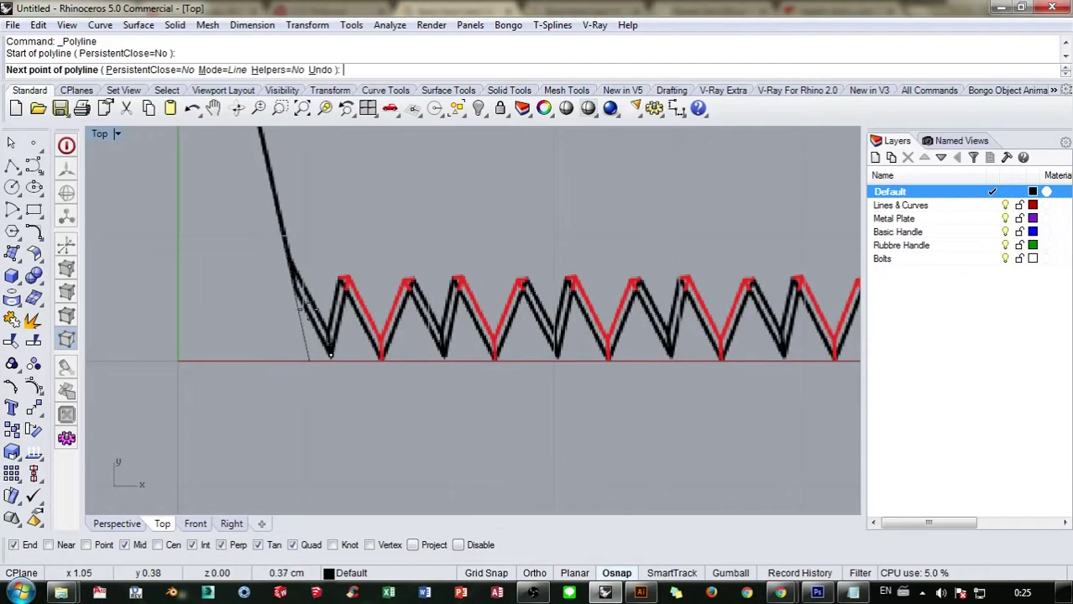
pyautogui.click(273, 256)
pyautogui.press('Return')
# Step: Trace a polyline from the first tooth's tip through the valley and second tip, ending just beyond the following valley
pyautogui.press('Return')
pyautogui.scroll(4, 413, 300)
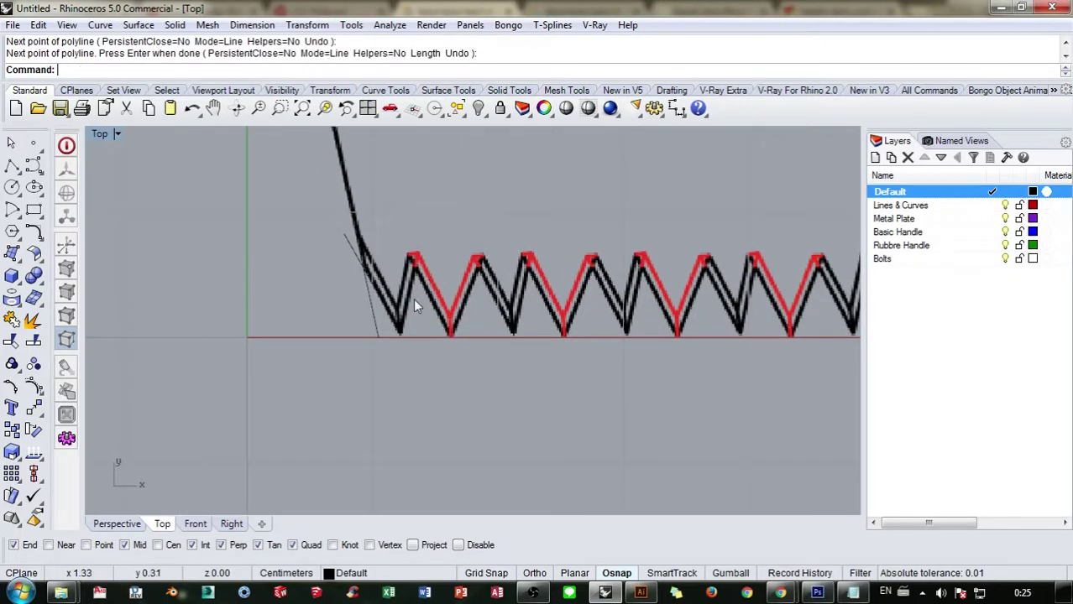
pyautogui.click(375, 383)
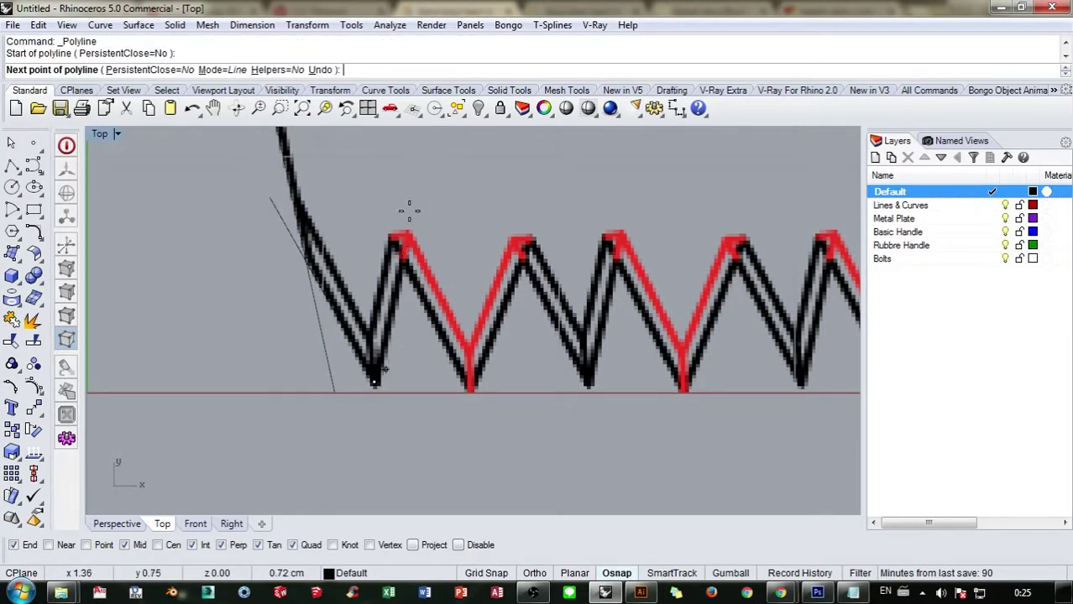
pyautogui.click(402, 261)
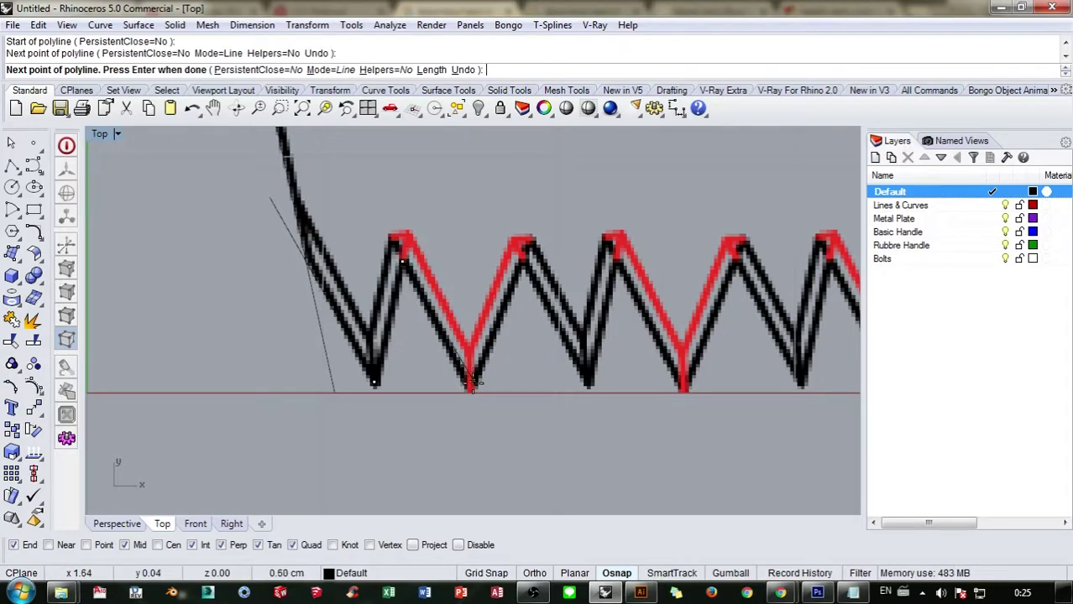
pyautogui.click(471, 388)
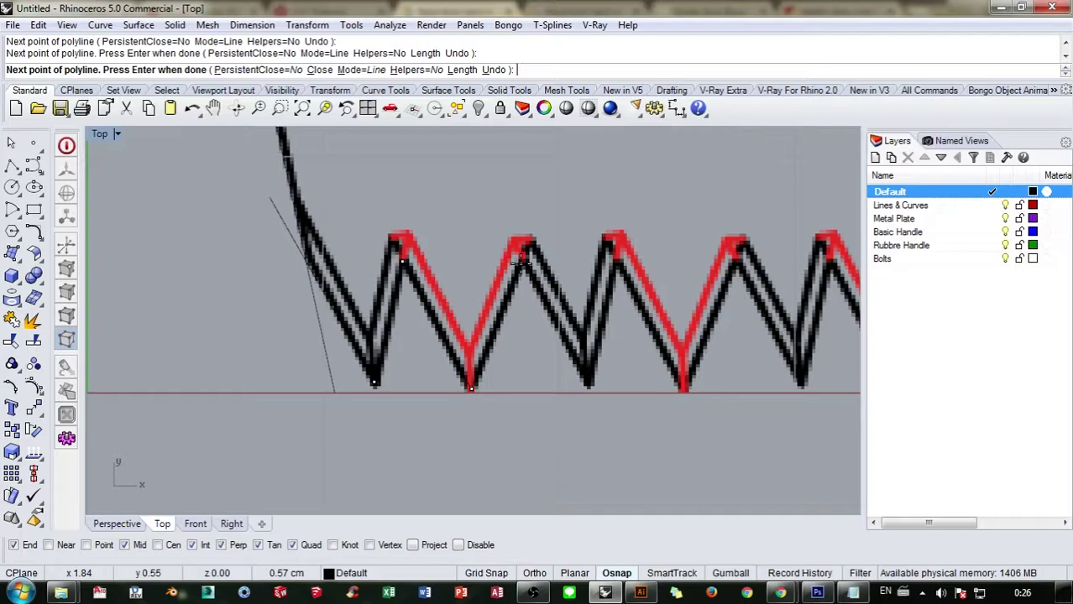
pyautogui.click(540, 220)
pyautogui.rightClick(540, 221)
# Step: Join the two tooth polylines into one open curve
pyautogui.click(535, 237)
pyautogui.moveTo(572, 236); pyautogui.dragTo(538, 249, button='right')
pyautogui.click(269, 281)
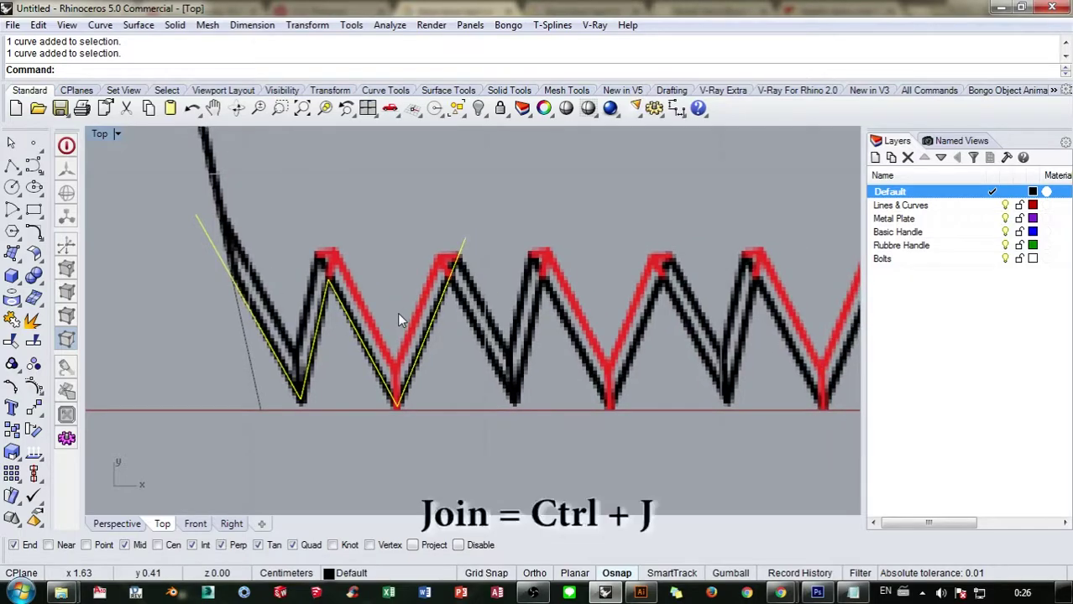
pyautogui.hotkey('ctrl', 'j')
pyautogui.click(11, 166)
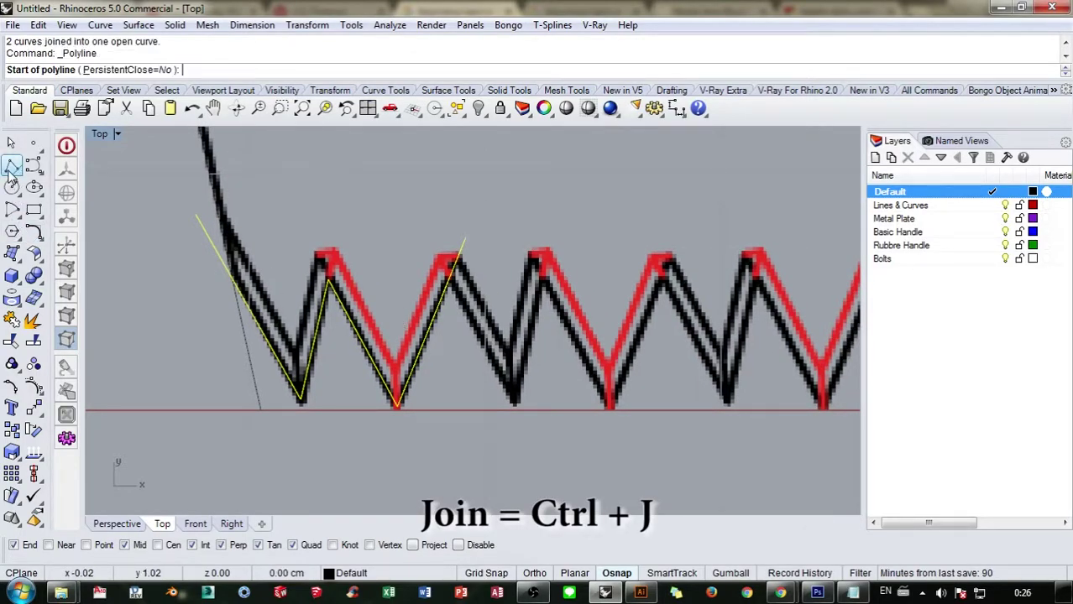
pyautogui.scroll(3, 252, 286)
pyautogui.click(220, 277)
pyautogui.moveTo(400, 261); pyautogui.dragTo(323, 247, button='right')
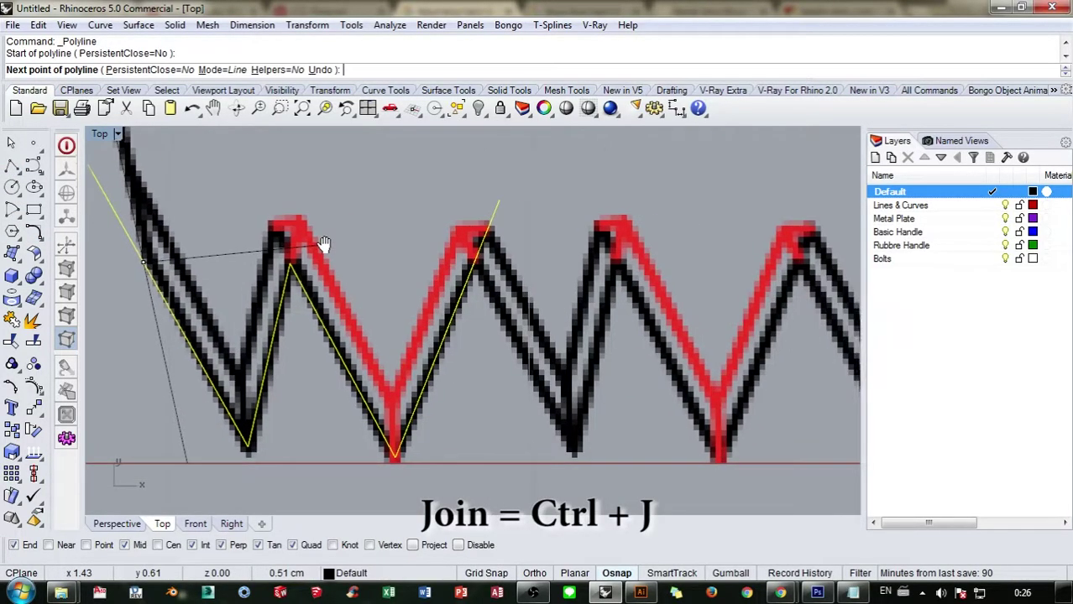
pyautogui.press('shift')
pyautogui.press('F8')
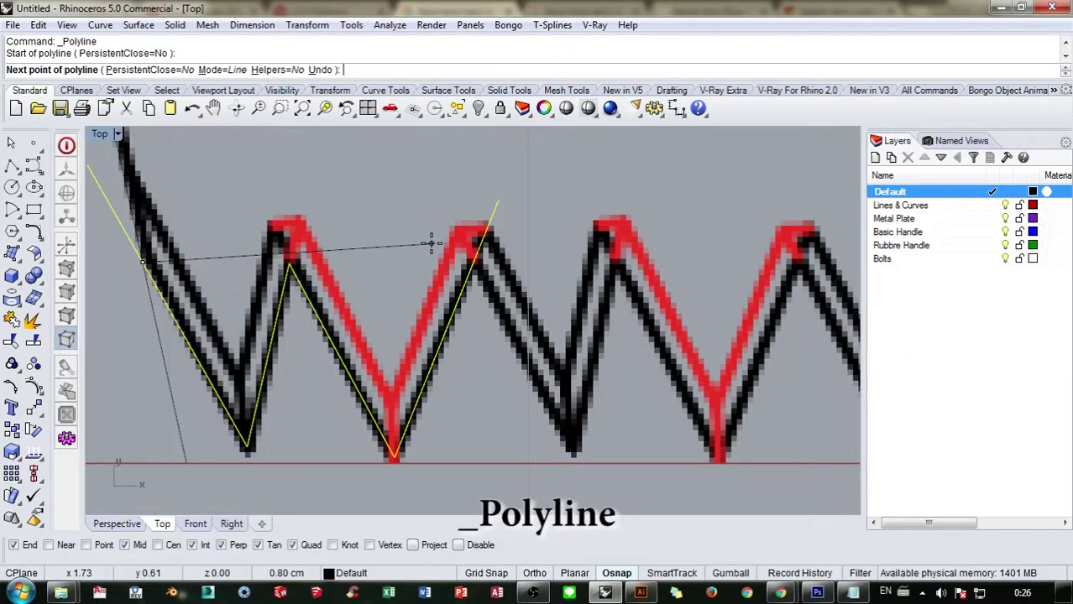
pyautogui.press('Escape')
# Step: Show the joined tooth curve's edit points and move its end point beyond the blade's front edge slightly upward
pyautogui.moveTo(352, 269); pyautogui.dragTo(441, 270, button='right')
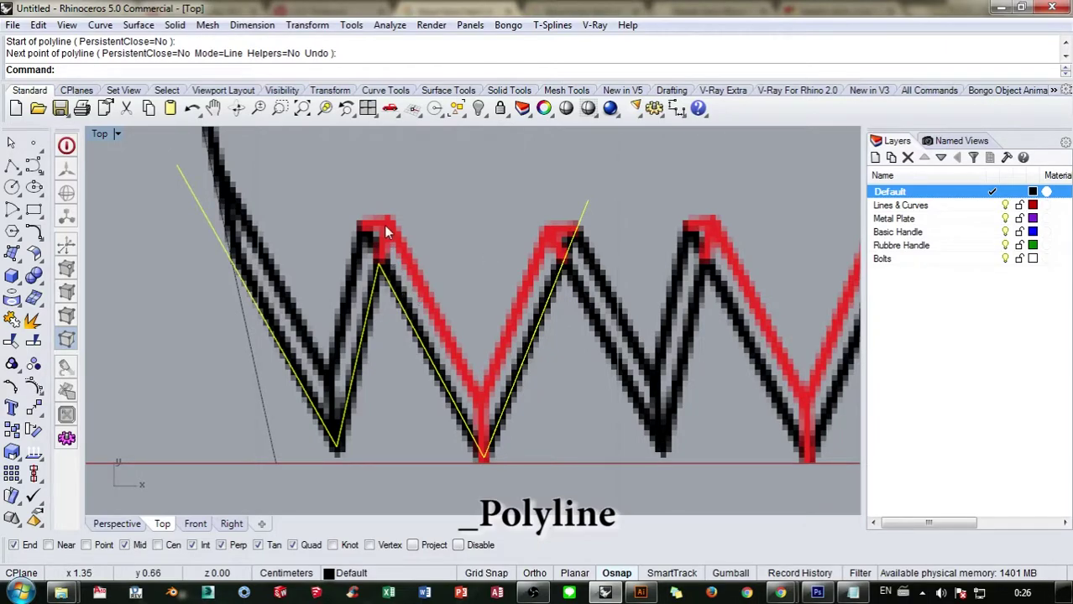
pyautogui.moveTo(386, 232); pyautogui.dragTo(487, 225, button='right')
pyautogui.click(12, 387)
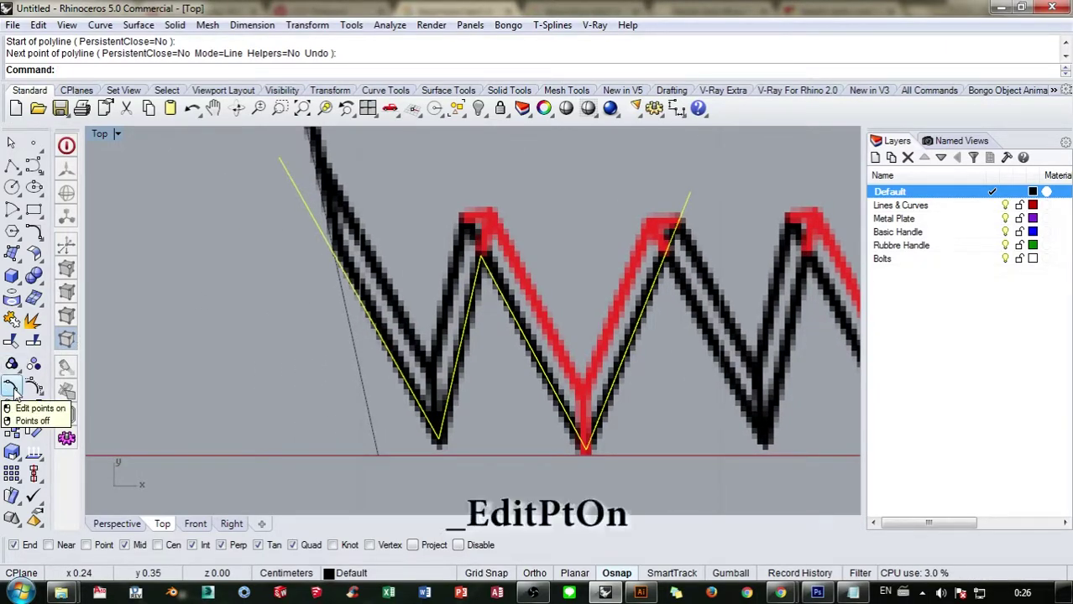
pyautogui.moveTo(229, 295); pyautogui.dragTo(261, 402, button='right')
pyautogui.click(312, 264)
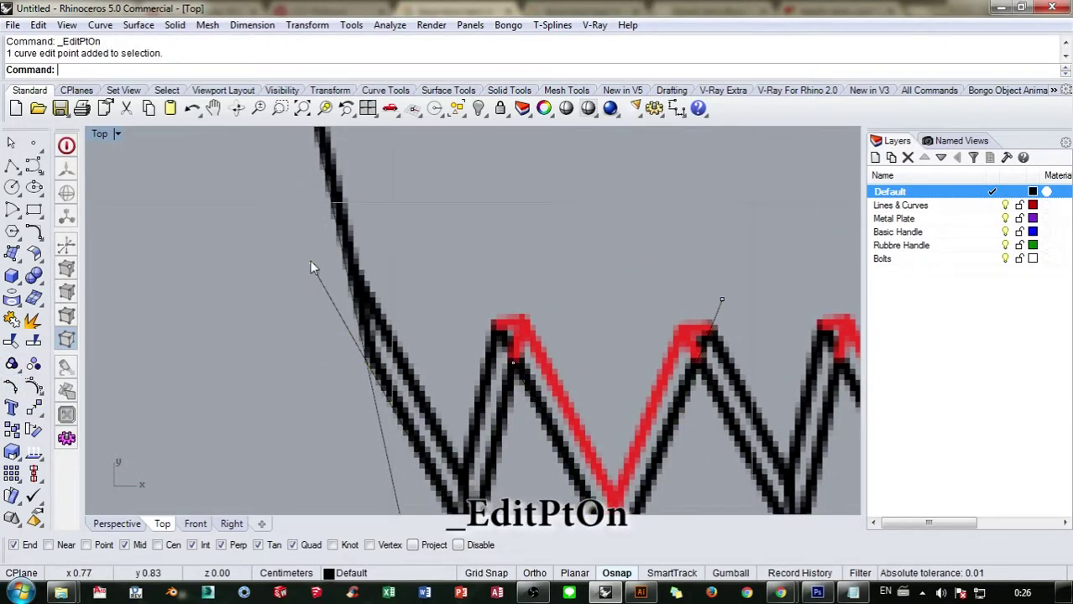
pyautogui.moveTo(312, 266); pyautogui.dragTo(312, 234)
pyautogui.scroll(-4, 408, 303)
pyautogui.moveTo(460, 293); pyautogui.dragTo(392, 268, button='right')
pyautogui.press('Escape')
pyautogui.press('Escape')
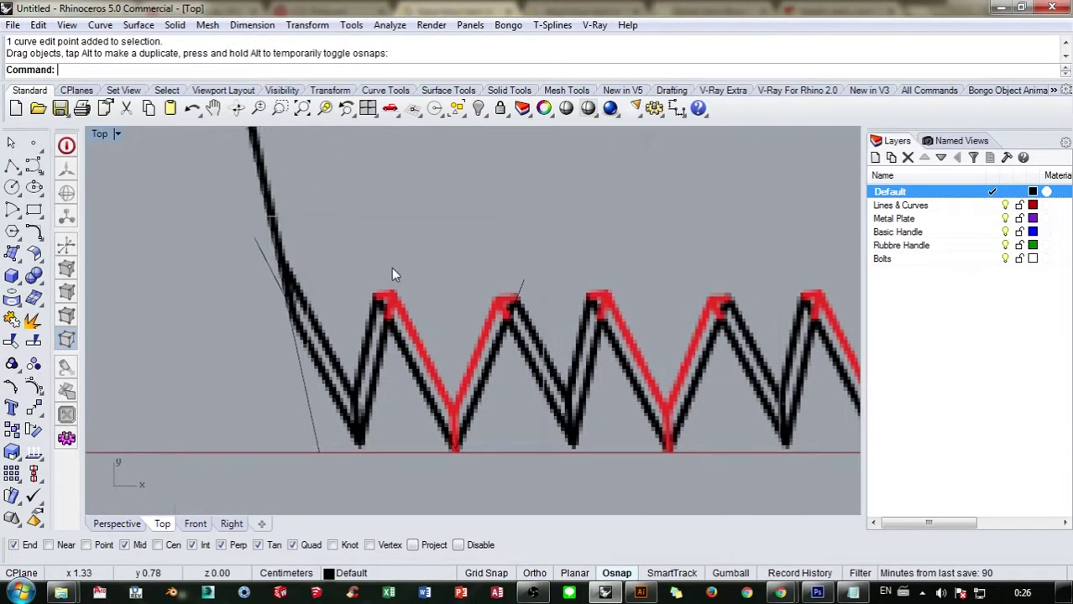
# Step: Draw a horizontal polyline from where the tooth curve crosses the blade's front edge, running across the tops of the teeth
pyautogui.click(11, 165)
pyautogui.scroll(2, 254, 252)
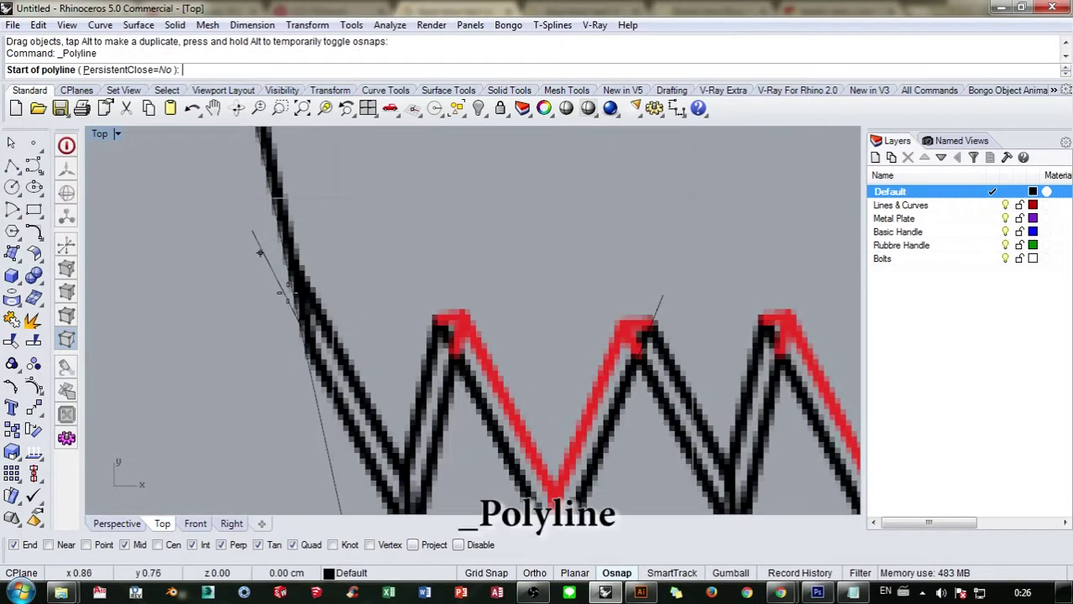
pyautogui.click(303, 329)
pyautogui.moveTo(533, 300); pyautogui.dragTo(379, 271, button='right')
pyautogui.click(612, 301)
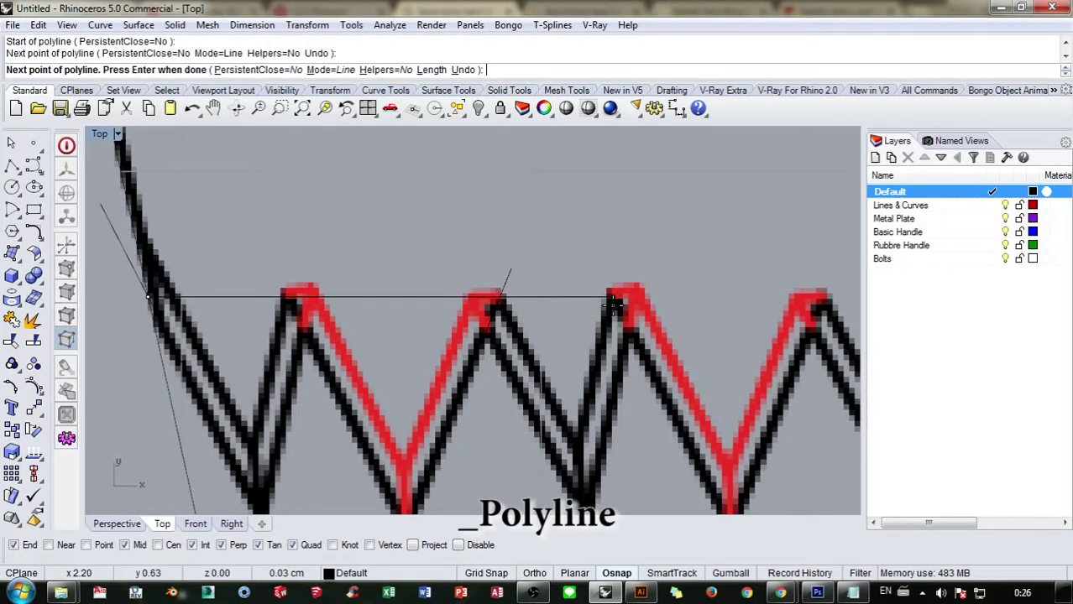
pyautogui.rightClick(613, 304)
pyautogui.scroll(-3, 563, 304)
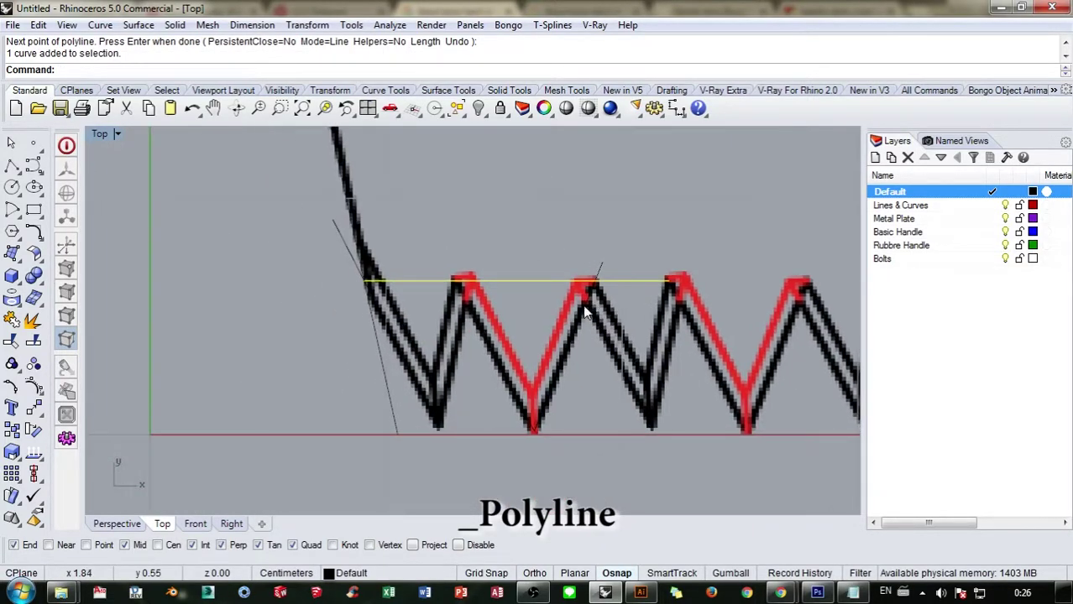
# Step: Trim both ends of the tooth curve above the horizontal line and delete that line
pyautogui.hotkey('ctrl', 't')
pyautogui.click(599, 270)
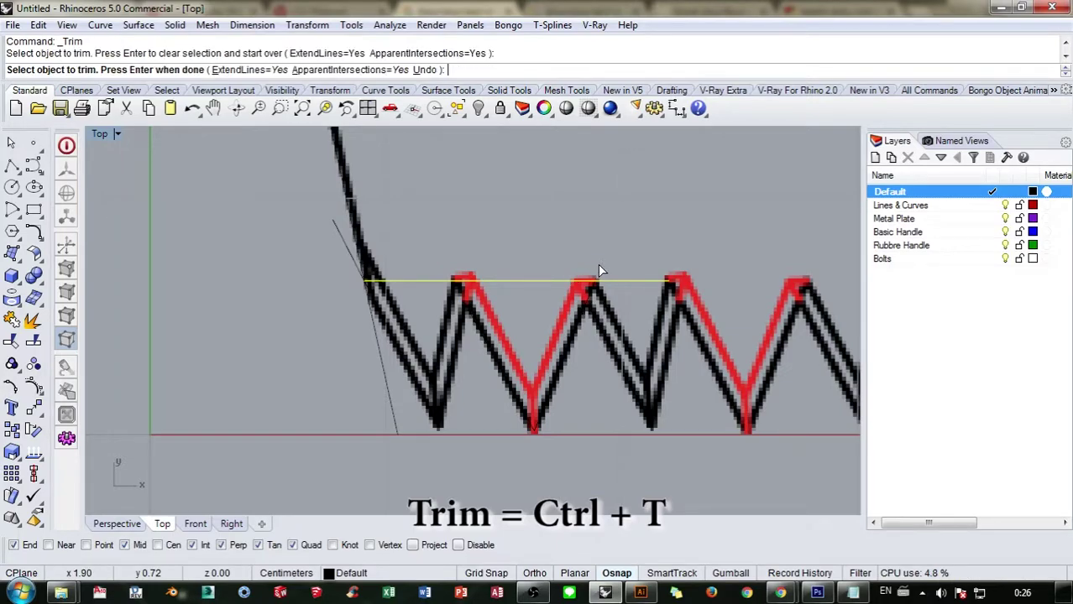
pyautogui.rightClick(346, 246)
pyautogui.click(503, 279)
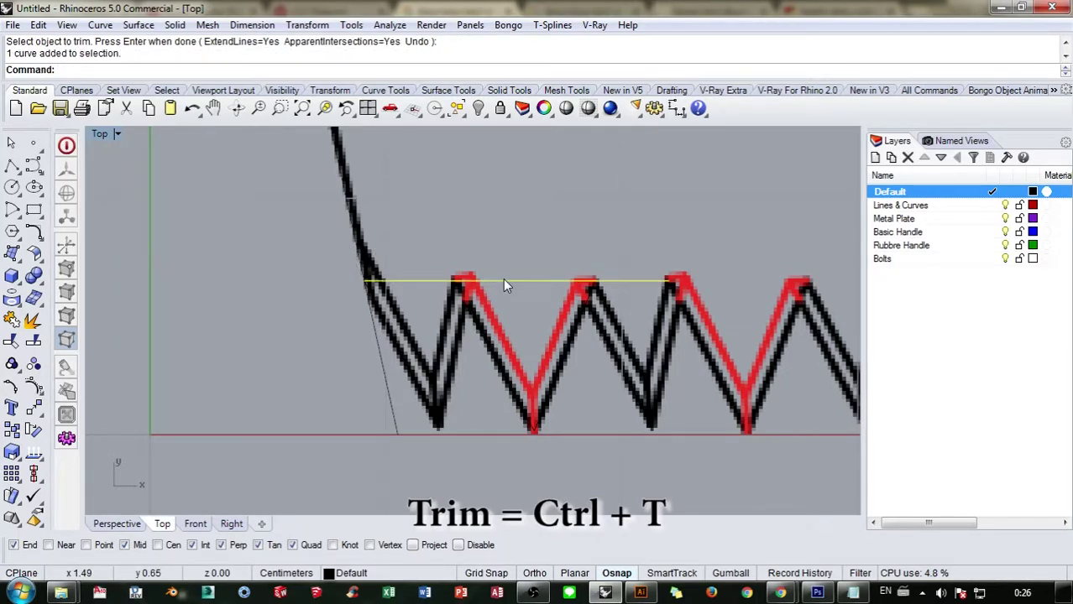
pyautogui.press('Delete')
# Step: Array the tooth curve with 53 copies in X and 1 in Y and Z, spaced from its start point to its end point
pyautogui.moveTo(553, 444); pyautogui.dragTo(438, 299)
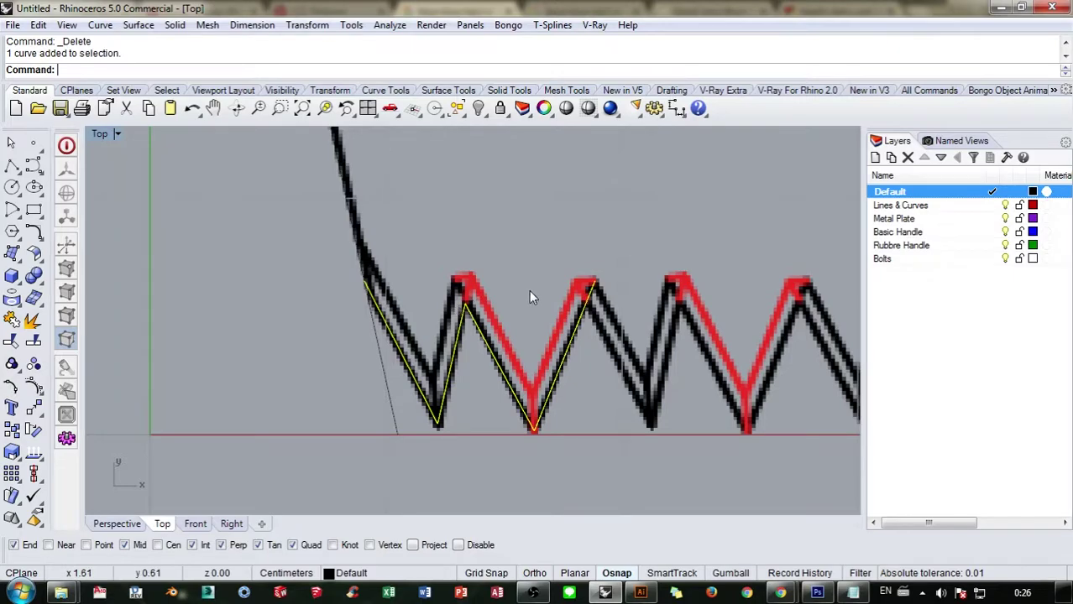
pyautogui.moveTo(529, 297); pyautogui.dragTo(474, 267, button='right')
pyautogui.write('Array')
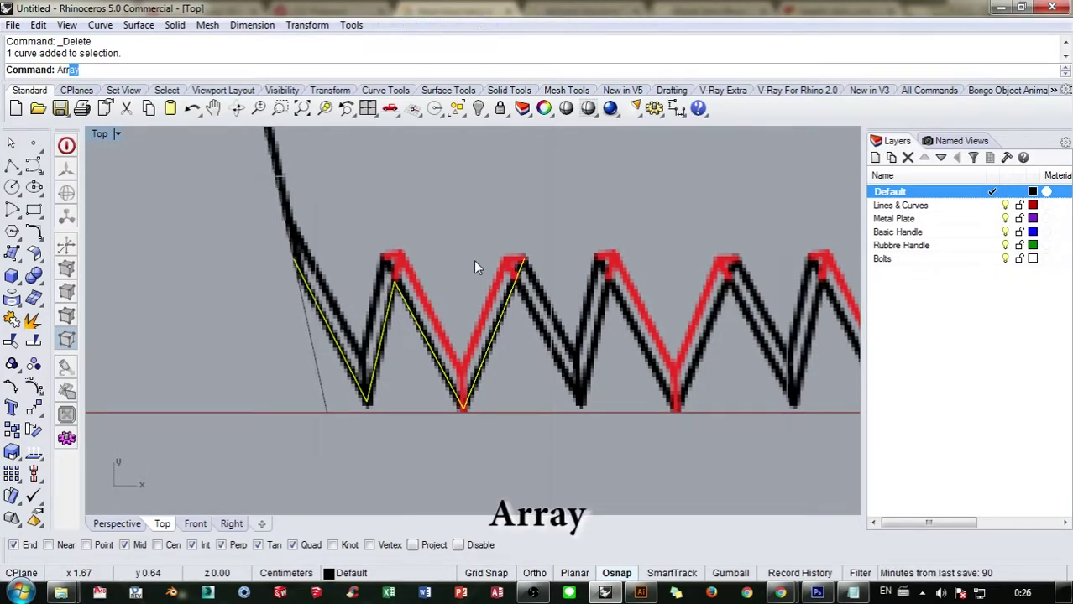
pyautogui.press('Return')
pyautogui.moveTo(473, 267); pyautogui.dragTo(427, 272, button='right')
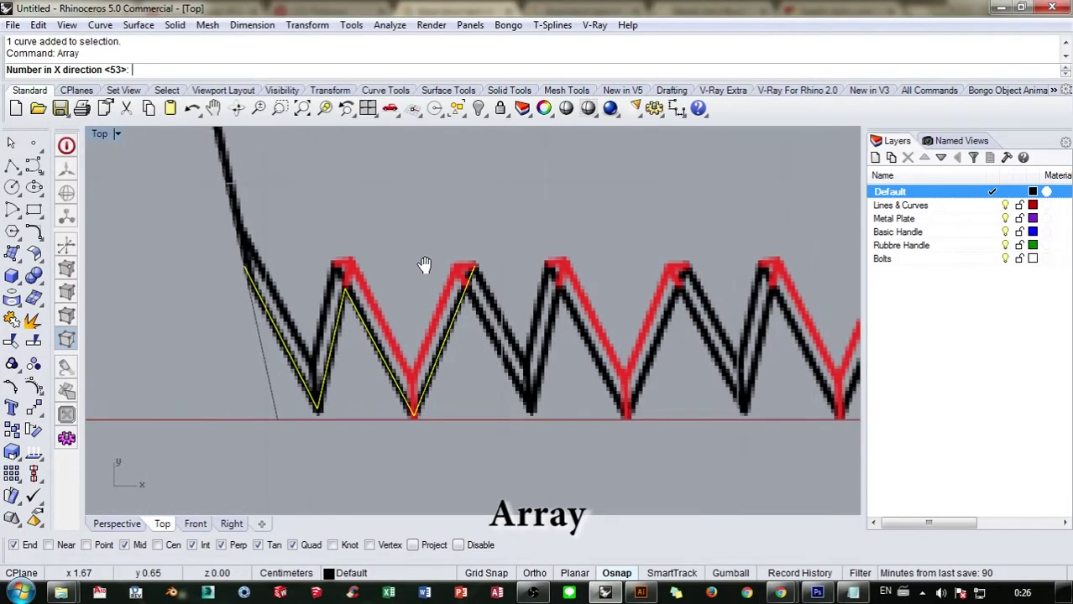
pyautogui.press('Return')
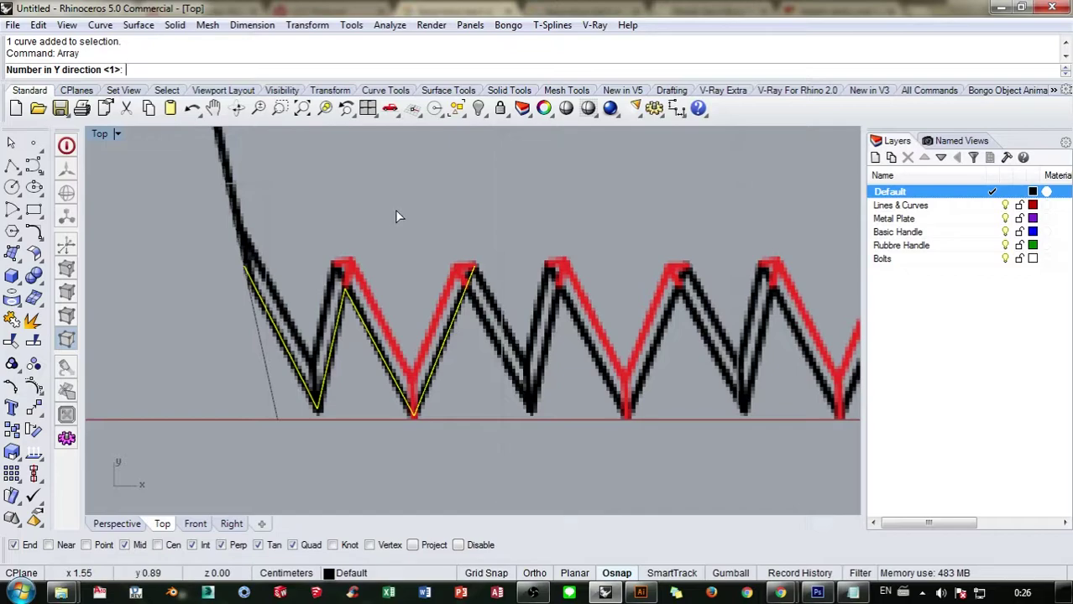
pyautogui.press('Return')
pyautogui.press('Return')
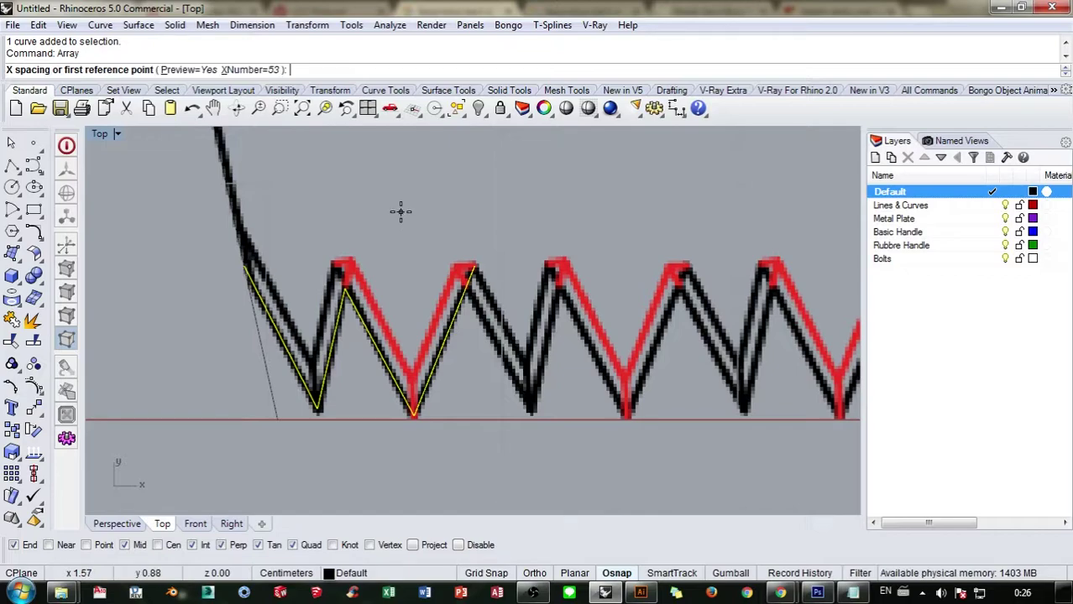
pyautogui.click(243, 264)
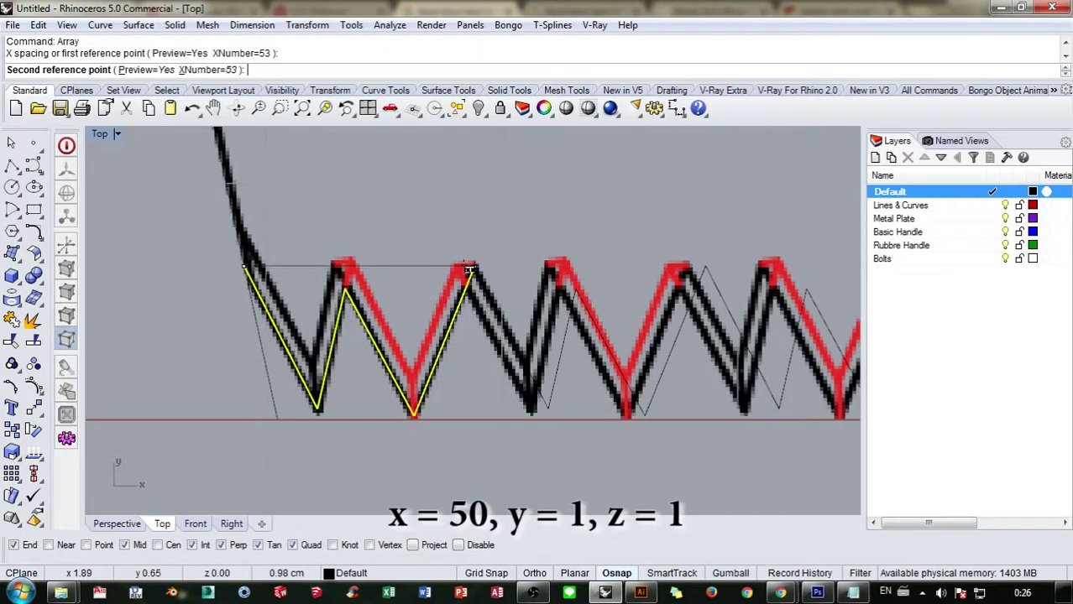
pyautogui.click(467, 268)
# Step: Try an X count of 52 for the tooth array at the handle end of the blade
pyautogui.scroll(-8, 530, 270)
pyautogui.scroll(-6, 529, 270)
pyautogui.moveTo(674, 263); pyautogui.dragTo(303, 258, button='right')
pyautogui.moveTo(591, 257); pyautogui.dragTo(304, 257, button='right')
pyautogui.moveTo(608, 257); pyautogui.dragTo(295, 257, button='right')
pyautogui.moveTo(557, 258); pyautogui.dragTo(432, 258, button='right')
pyautogui.scroll(2, 570, 315)
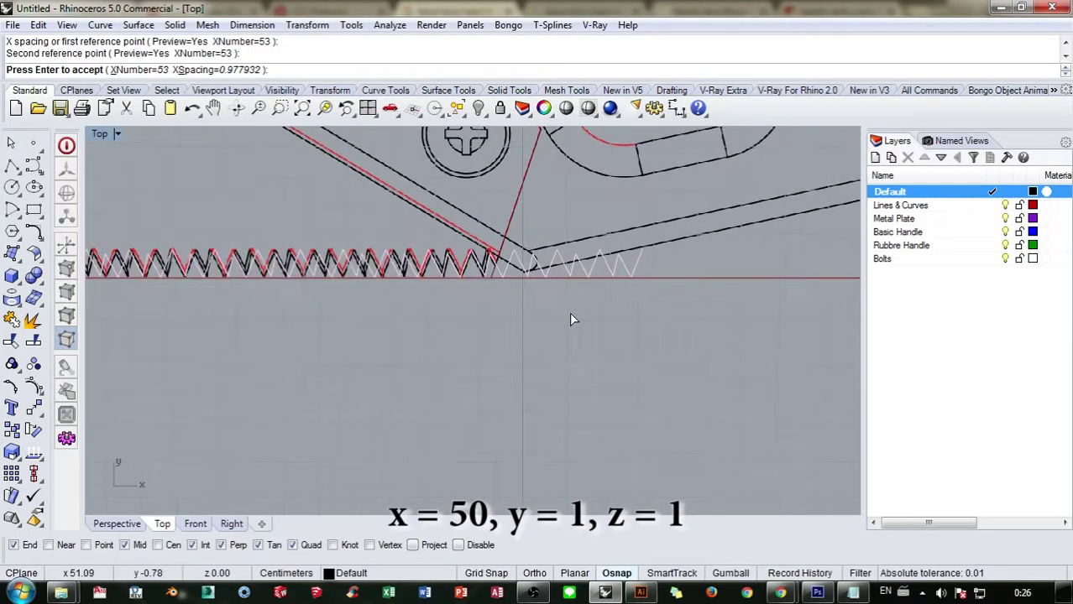
pyautogui.click(131, 70)
pyautogui.write('52')
pyautogui.press('Return')
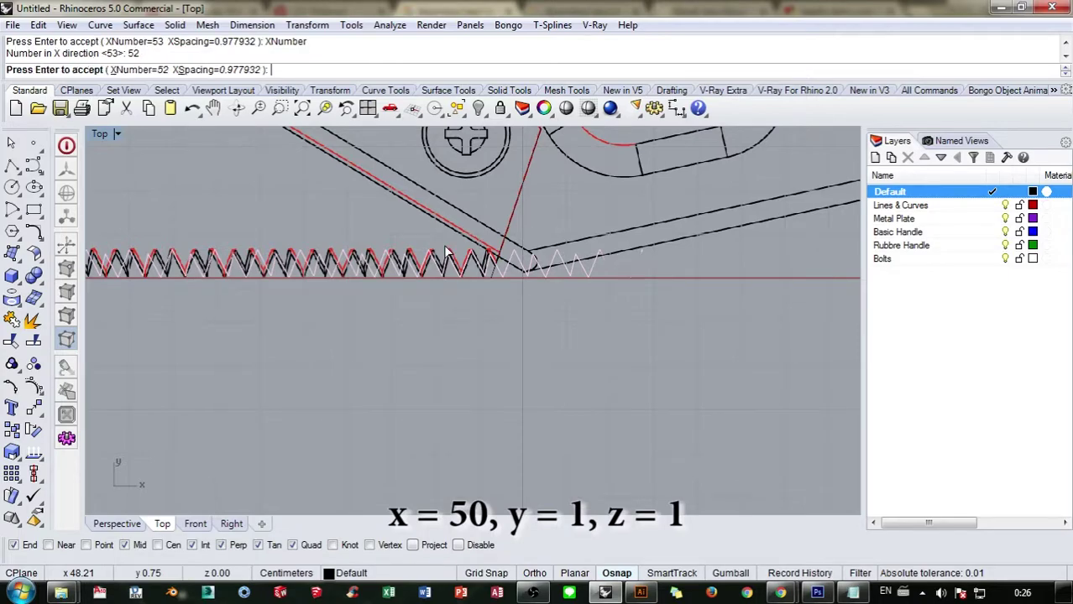
# Step: Set the tooth array's X count to 50 and accept the array
pyautogui.click(130, 70)
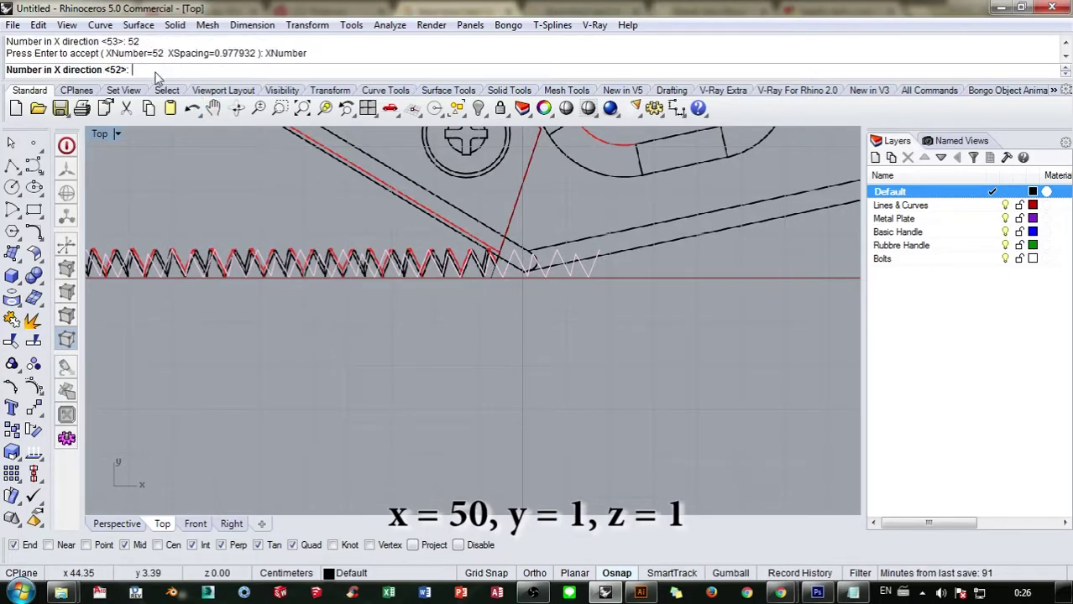
pyautogui.write('50')
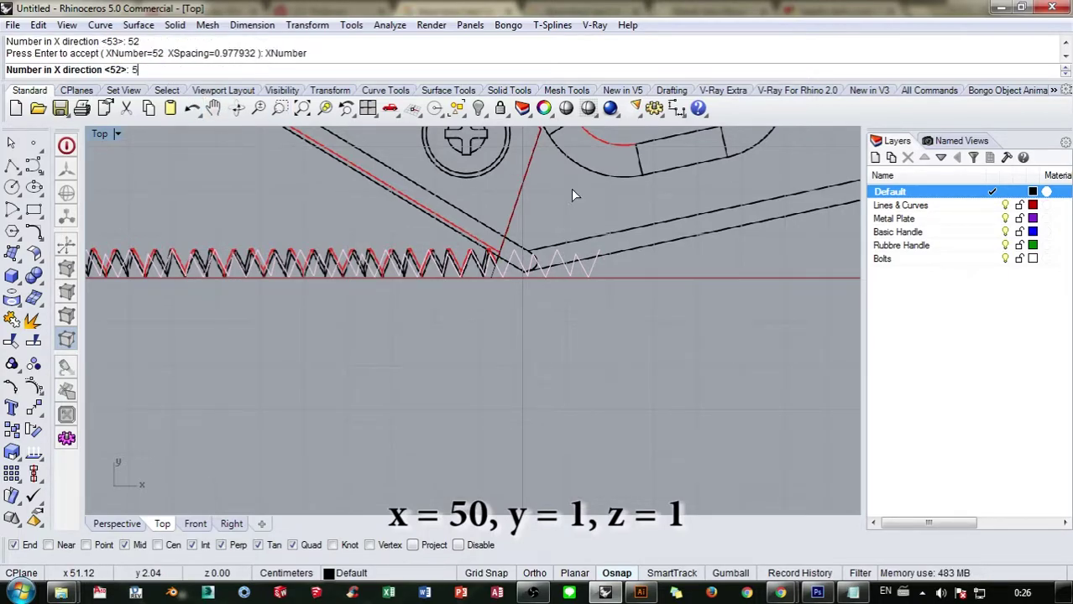
pyautogui.press('Return')
pyautogui.scroll(-6, 563, 201)
pyautogui.rightClick(566, 239)
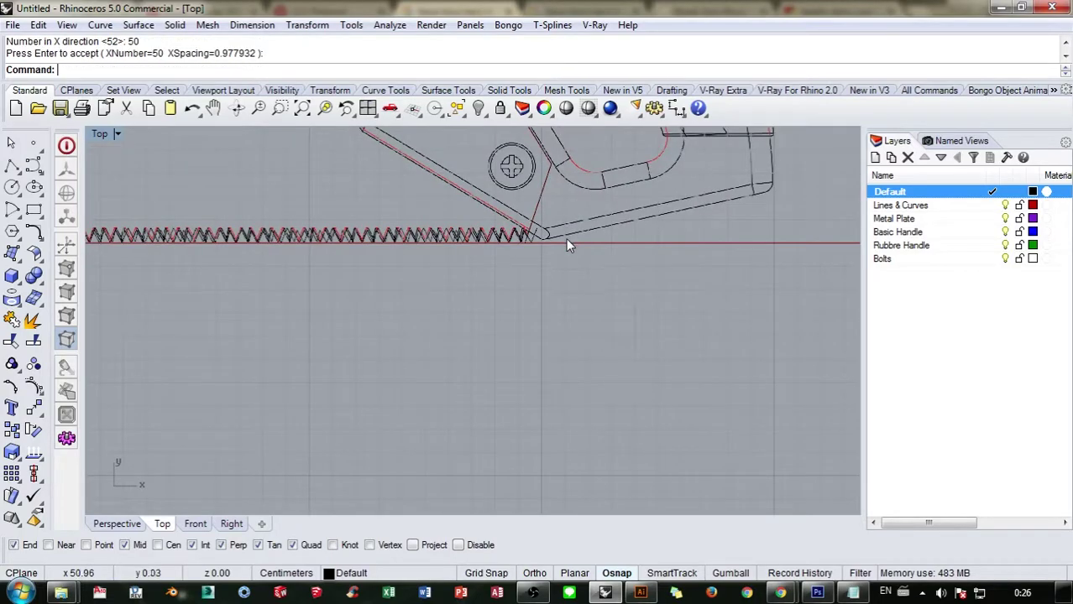
# Step: Select the whole row of arrayed tooth curves and join them into one curve
pyautogui.moveTo(530, 246); pyautogui.dragTo(602, 257, button='right')
pyautogui.scroll(-6, 602, 257)
pyautogui.moveTo(494, 284); pyautogui.dragTo(620, 292, button='right')
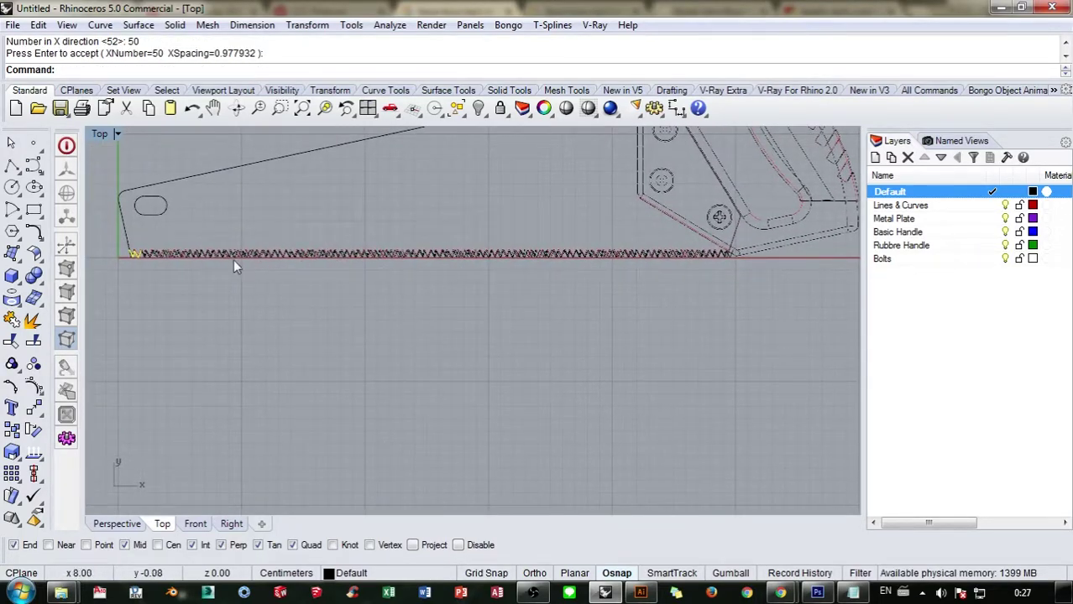
pyautogui.moveTo(113, 243); pyautogui.dragTo(757, 319)
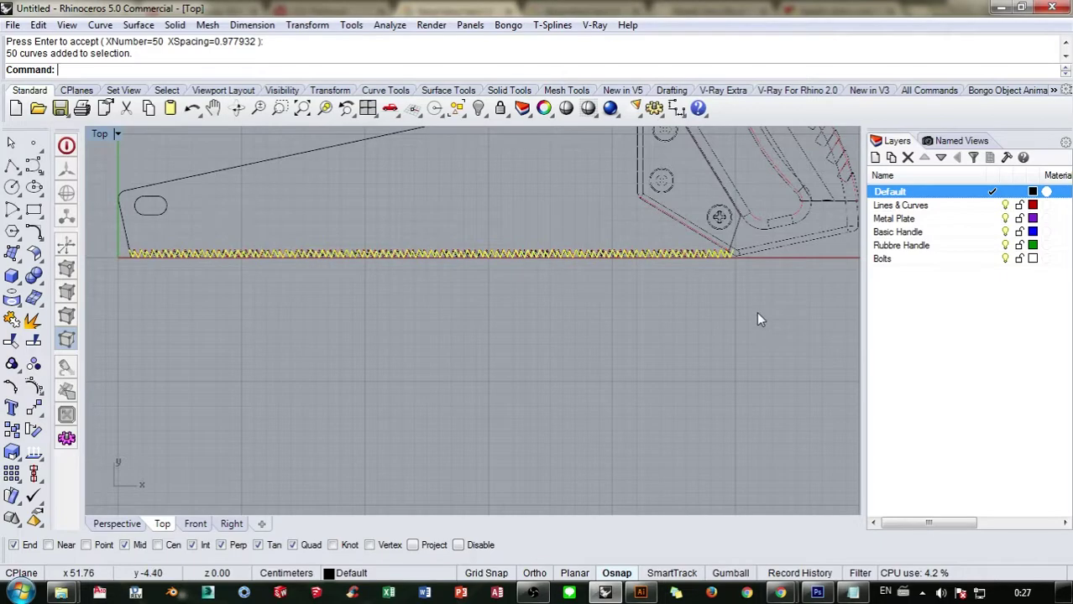
pyautogui.hotkey('ctrl', 'j')
# Step: Trim the joined tooth curve and the blade outline against each other, removing the excess at the blade's handle end
pyautogui.scroll(3, 546, 304)
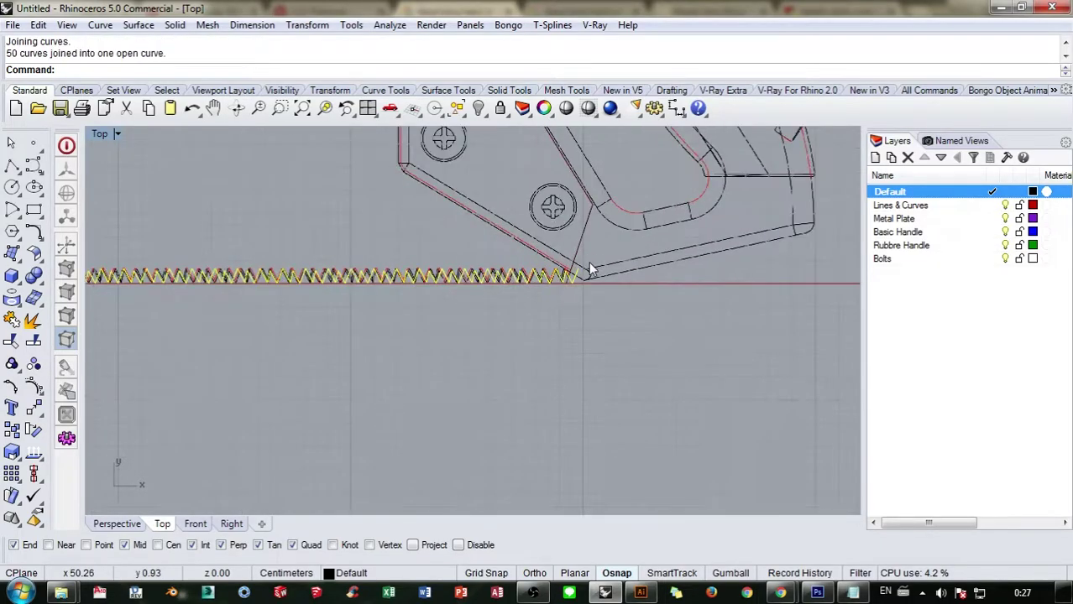
pyautogui.scroll(2, 586, 263)
pyautogui.click(550, 267)
pyautogui.scroll(-3, 608, 293)
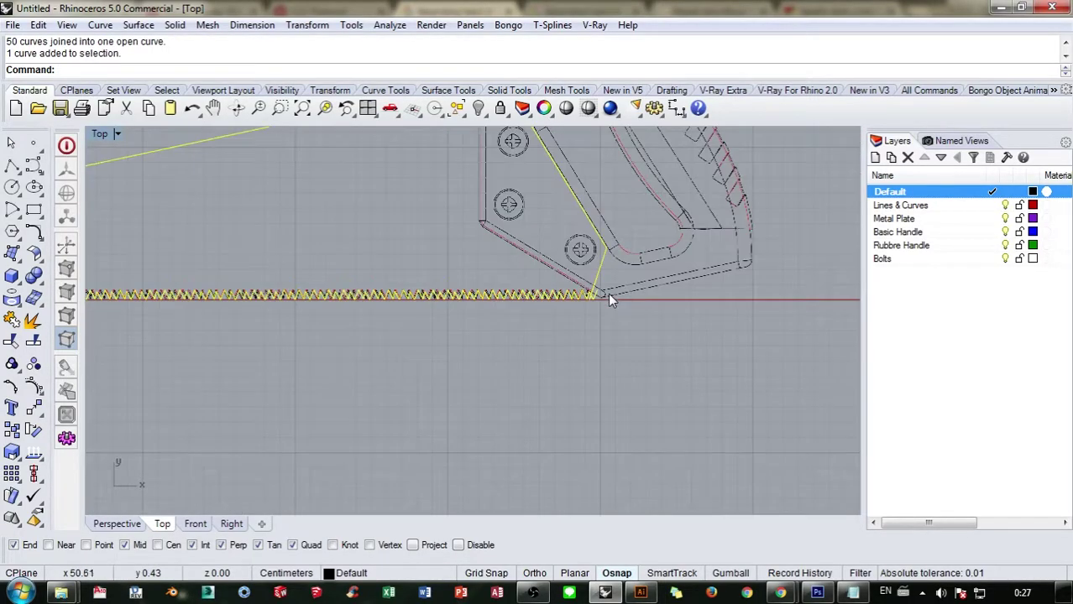
pyautogui.scroll(5, 629, 302)
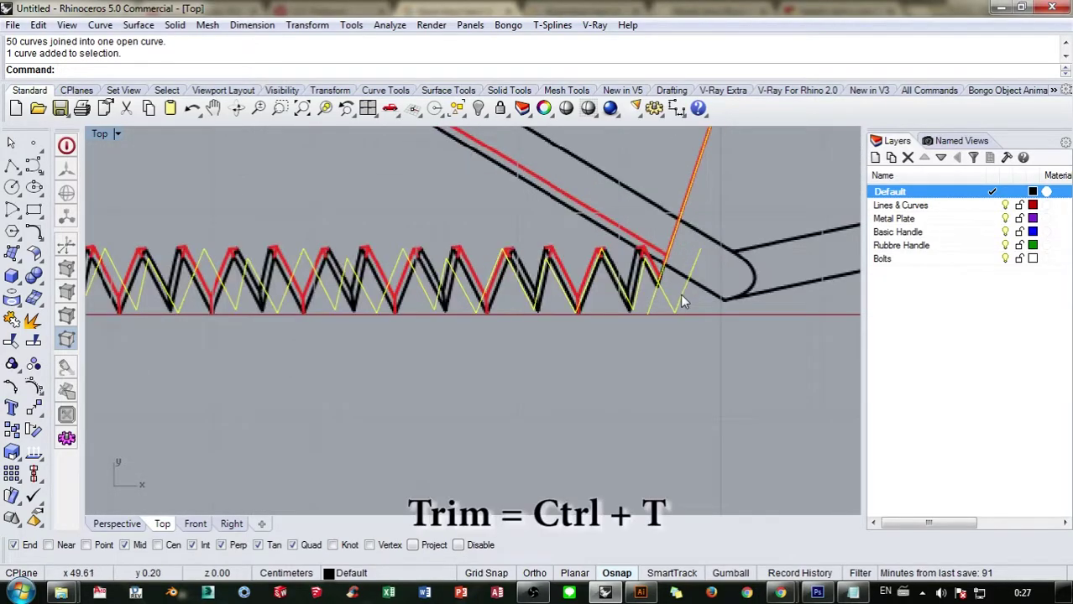
pyautogui.hotkey('ctrl', 't')
pyautogui.scroll(2, 682, 302)
pyautogui.click(628, 303)
pyautogui.scroll(-5, 712, 309)
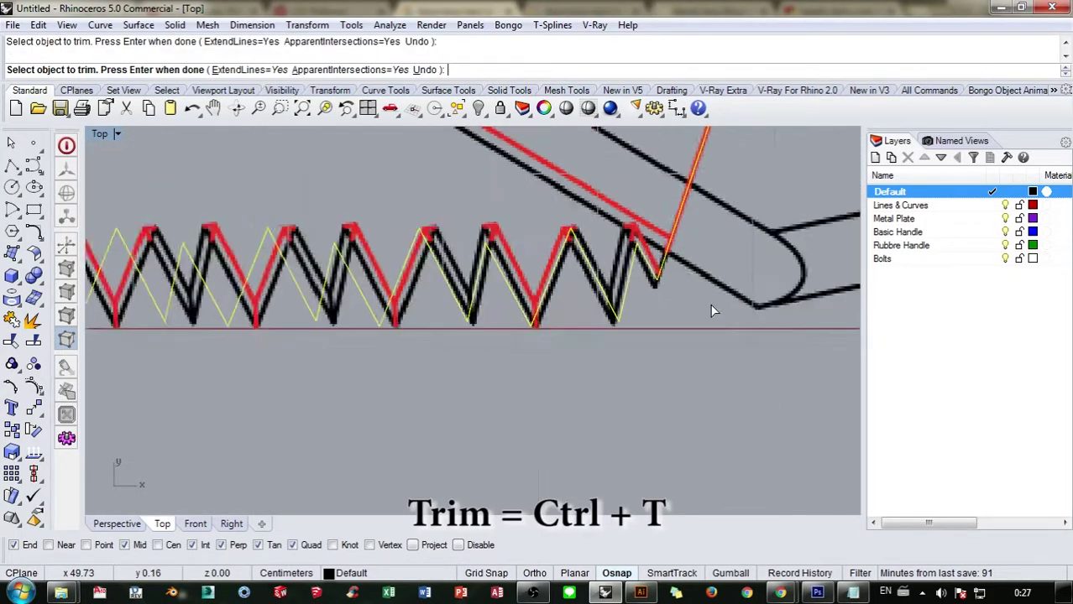
pyautogui.press('Return')
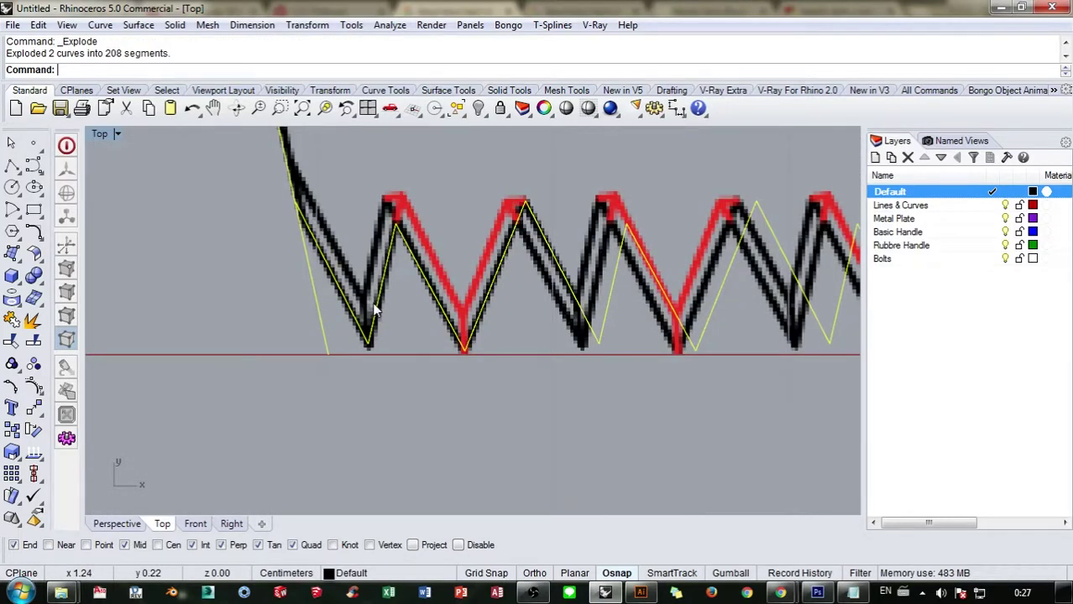
# Step: With the blade and tooth curves exploded, trim the excess of the blade's front edge below the first tooth
pyautogui.hotkey('ctrl', 't')
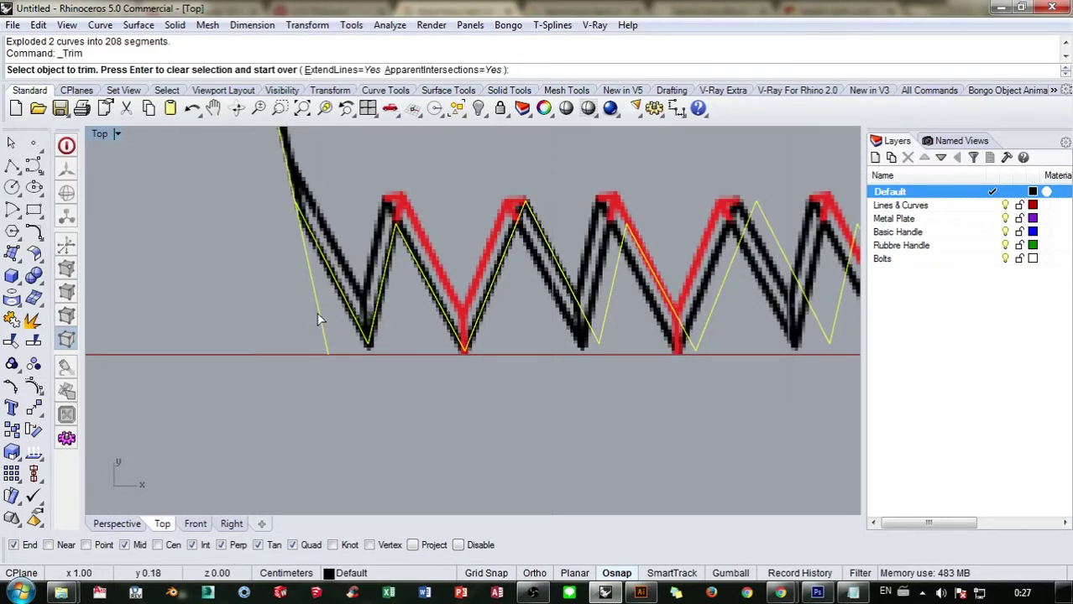
pyautogui.click(321, 317)
pyautogui.scroll(-5, 331, 317)
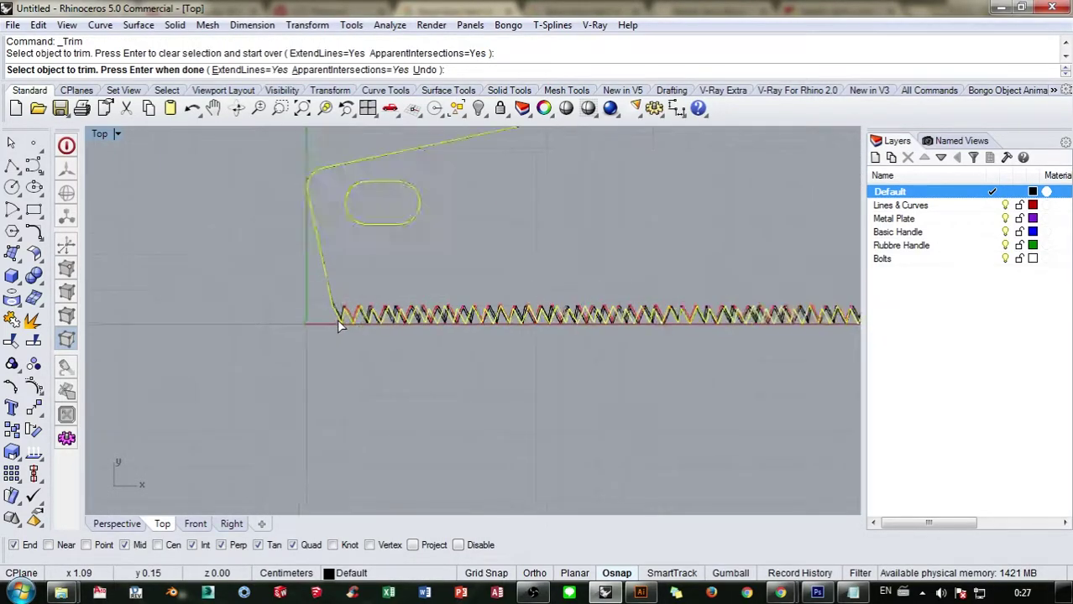
pyautogui.scroll(-4, 352, 293)
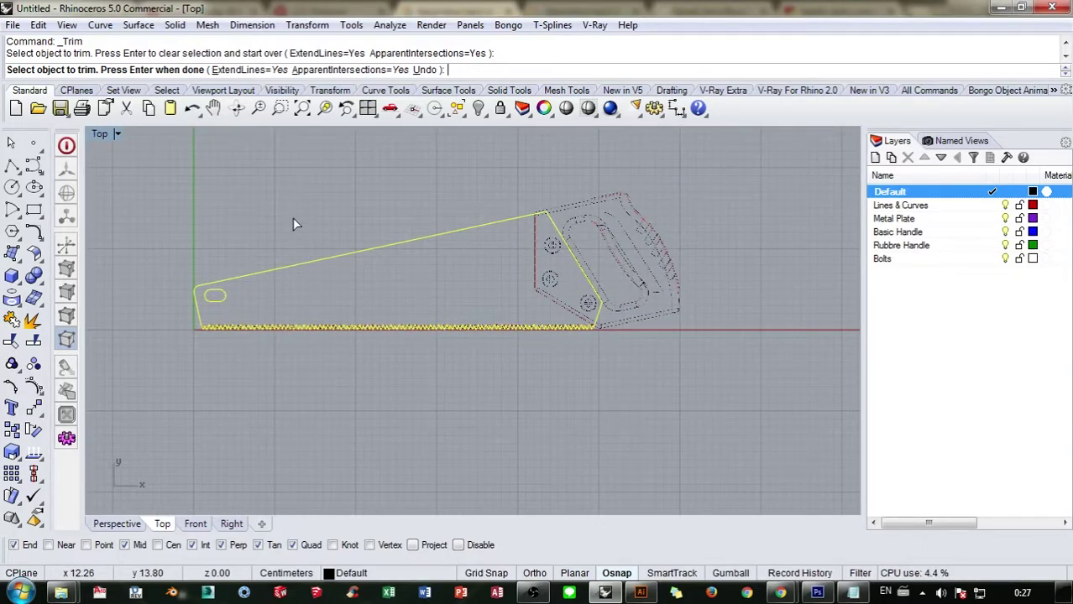
pyautogui.press('Return')
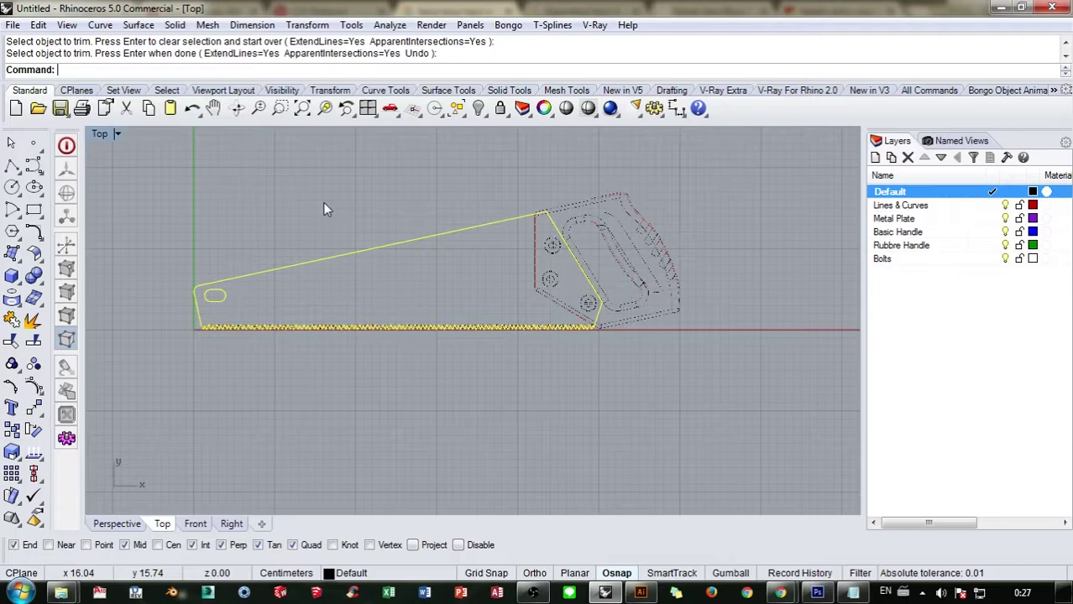
# Step: Join the exploded segments into closed blade and slot outlines and check the blade outline's selection
pyautogui.hotkey('ctrl', 'j')
pyautogui.press('Escape')
pyautogui.click(351, 255)
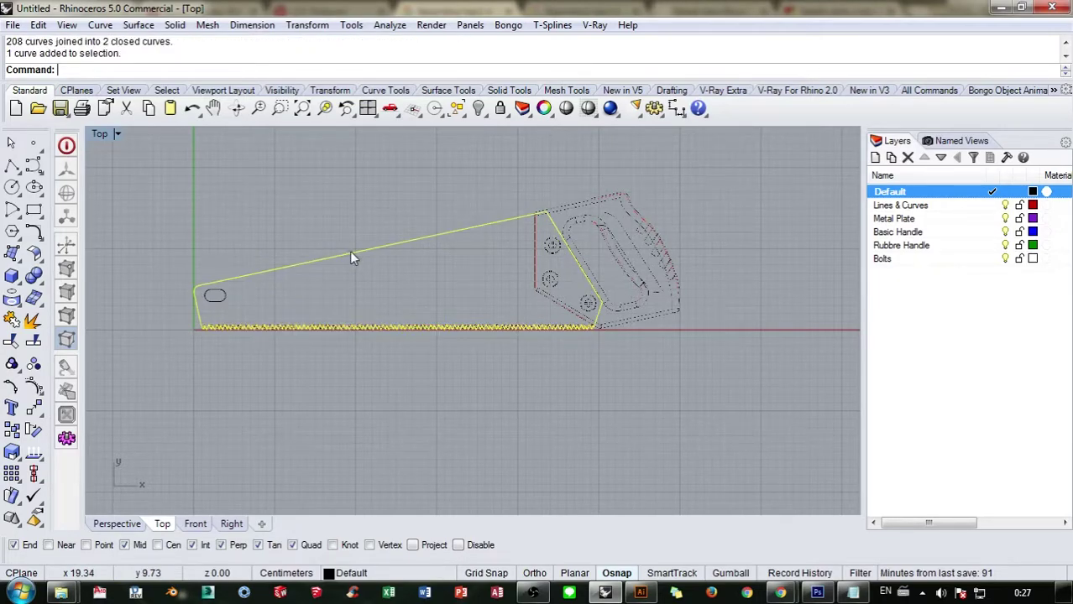
pyautogui.press('Escape')
# Step: Extrude the closed blade and slot outlines straight to one side as a solid with a distance of 0.07 cm
pyautogui.moveTo(162, 204); pyautogui.dragTo(695, 418)
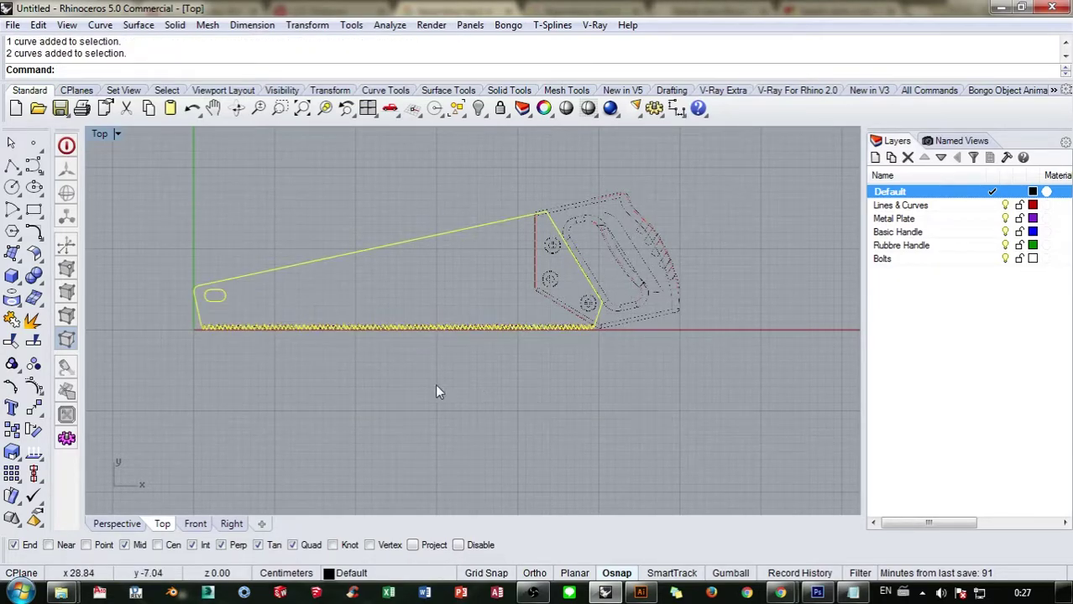
pyautogui.click(122, 524)
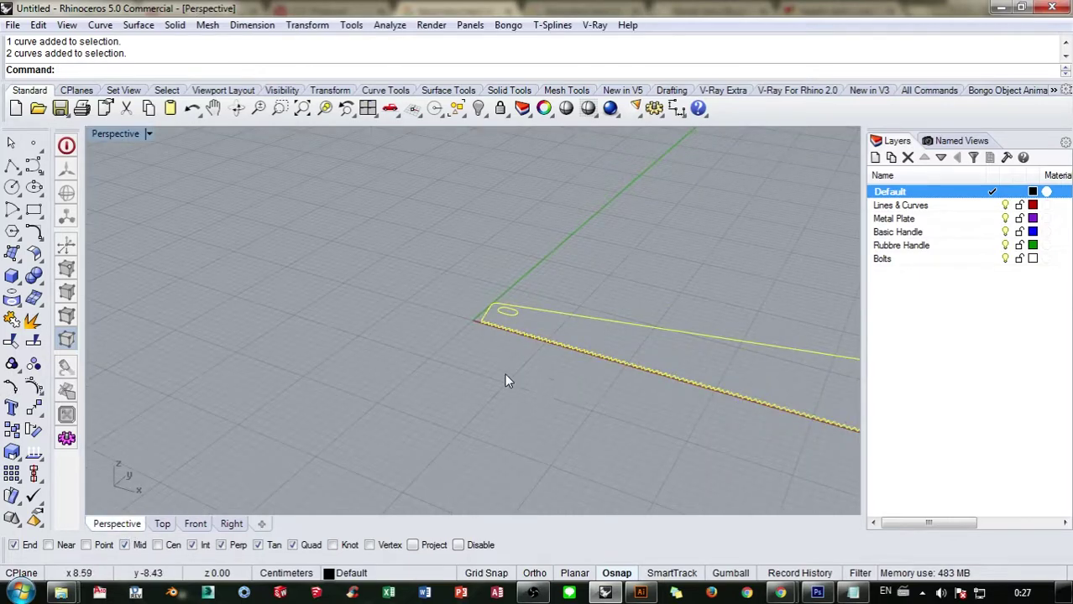
pyautogui.moveTo(504, 381); pyautogui.dragTo(455, 357, button='right')
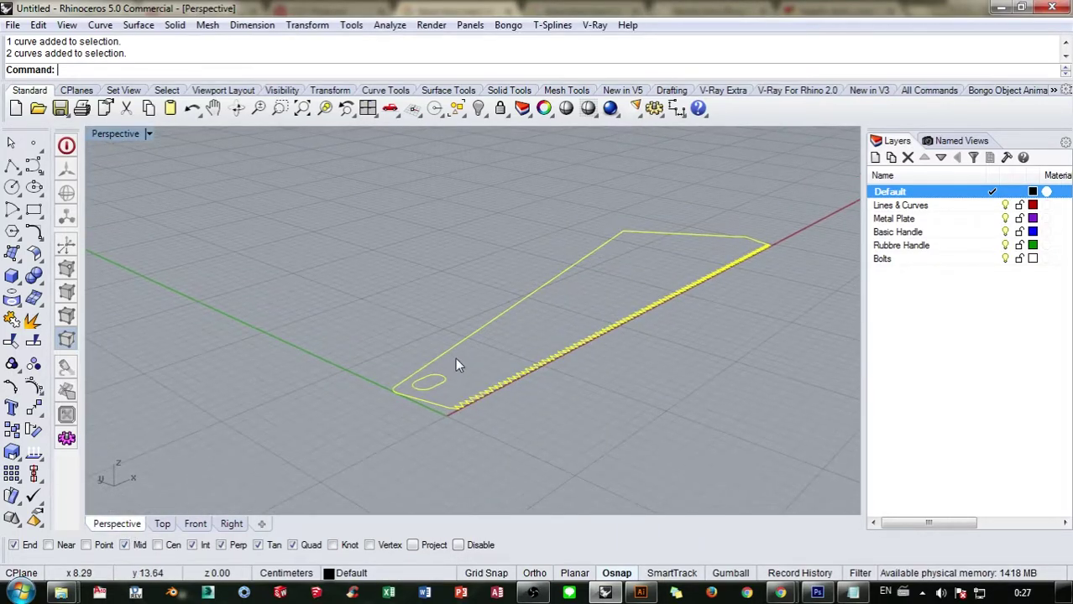
pyautogui.click(174, 25)
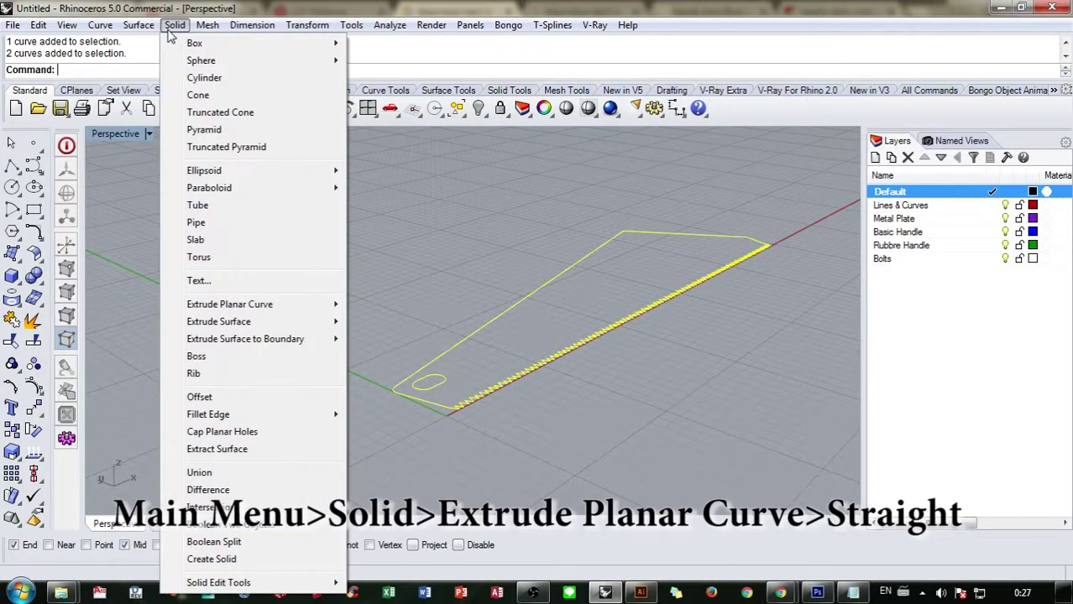
pyautogui.moveTo(308, 304)
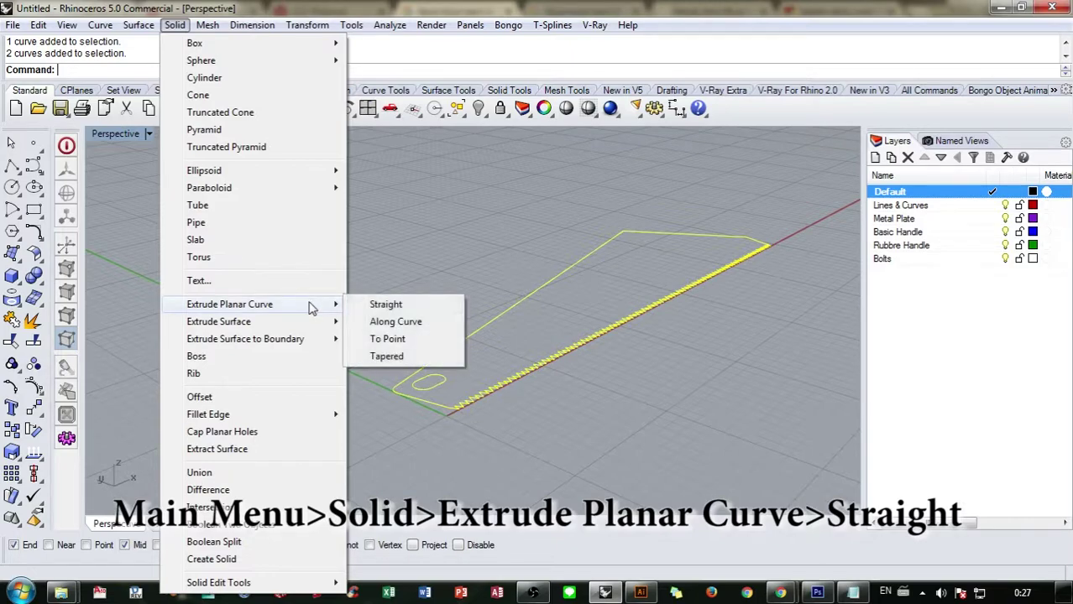
pyautogui.click(380, 306)
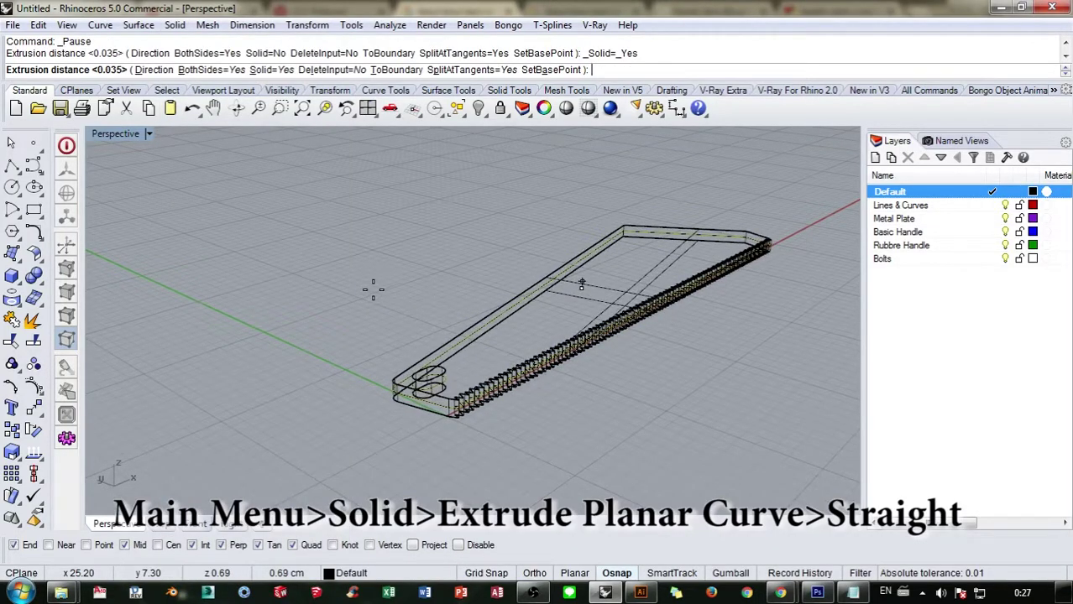
pyautogui.click(202, 70)
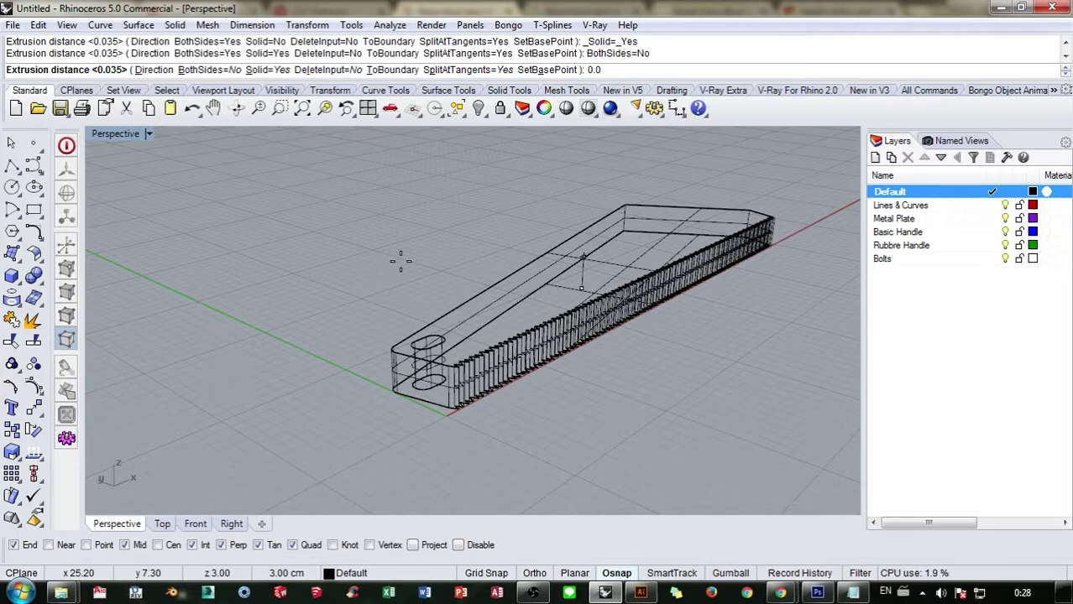
pyautogui.write('7')
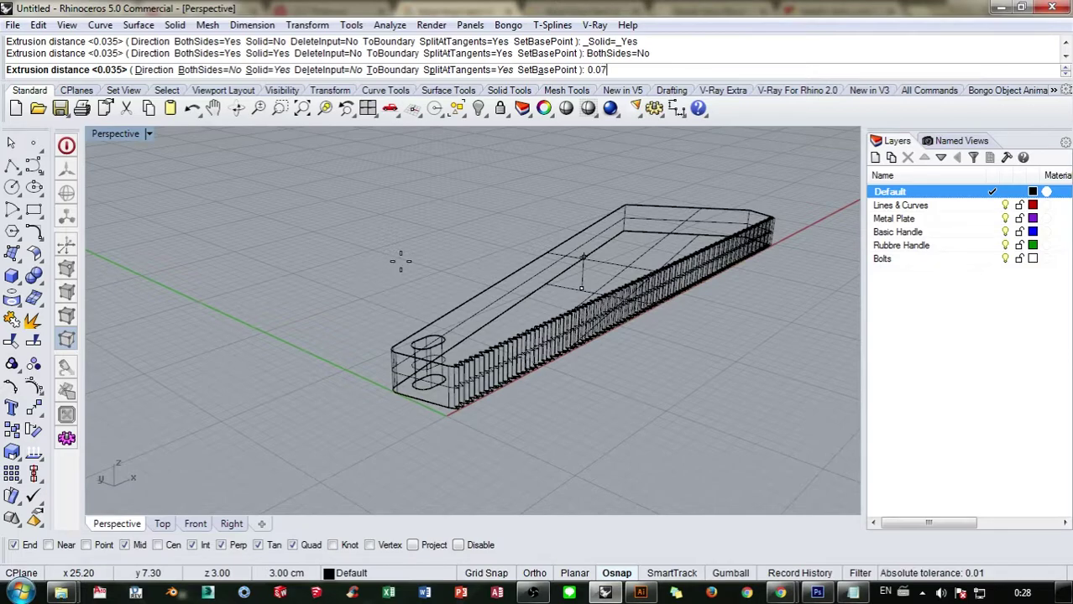
pyautogui.press('Return')
pyautogui.scroll(3, 435, 415)
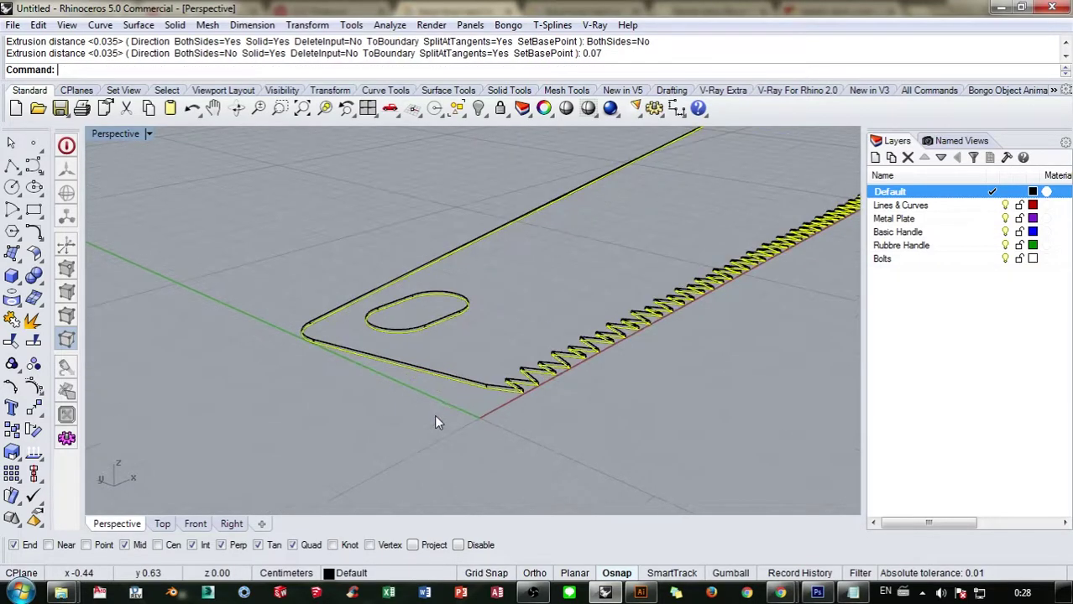
pyautogui.scroll(2, 448, 378)
pyautogui.press('Escape')
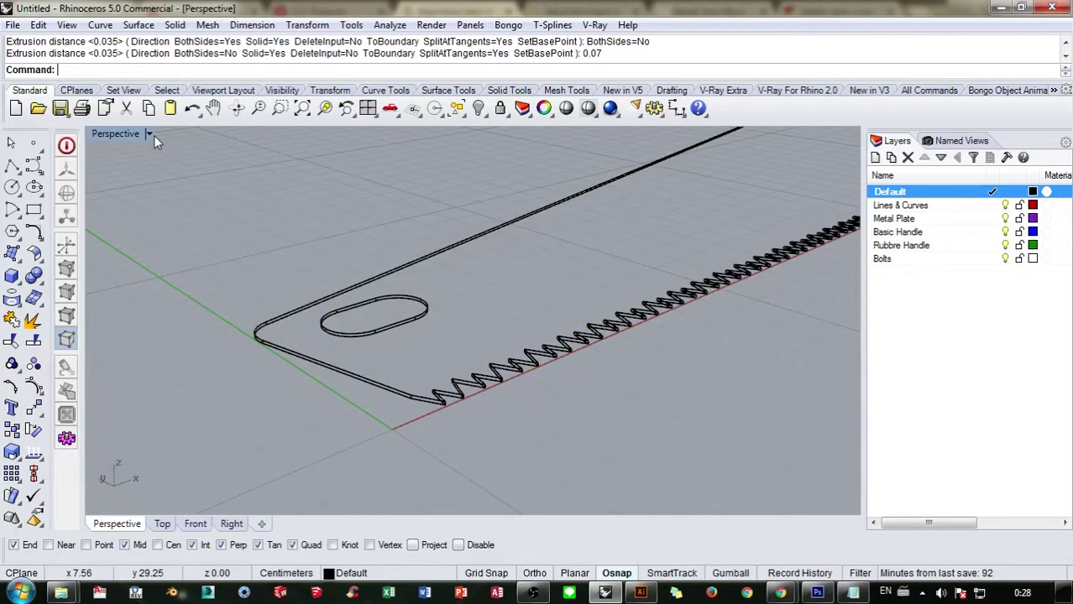
# Step: Set the perspective view to Shaded display to inspect the extruded blade and its teeth
pyautogui.click(151, 134)
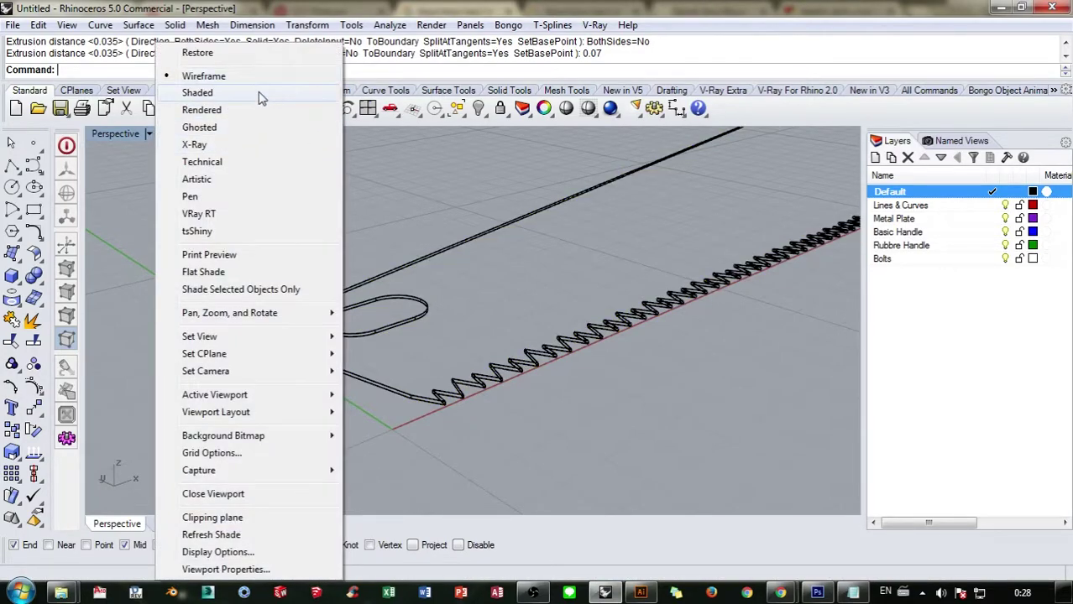
pyautogui.click(260, 94)
pyautogui.moveTo(450, 257)
pyautogui.mouseDown(button='right')
pyautogui.moveTo(343, 232)
pyautogui.moveTo(445, 246)
pyautogui.mouseUp(button='right')
pyautogui.scroll(5, 418, 246)
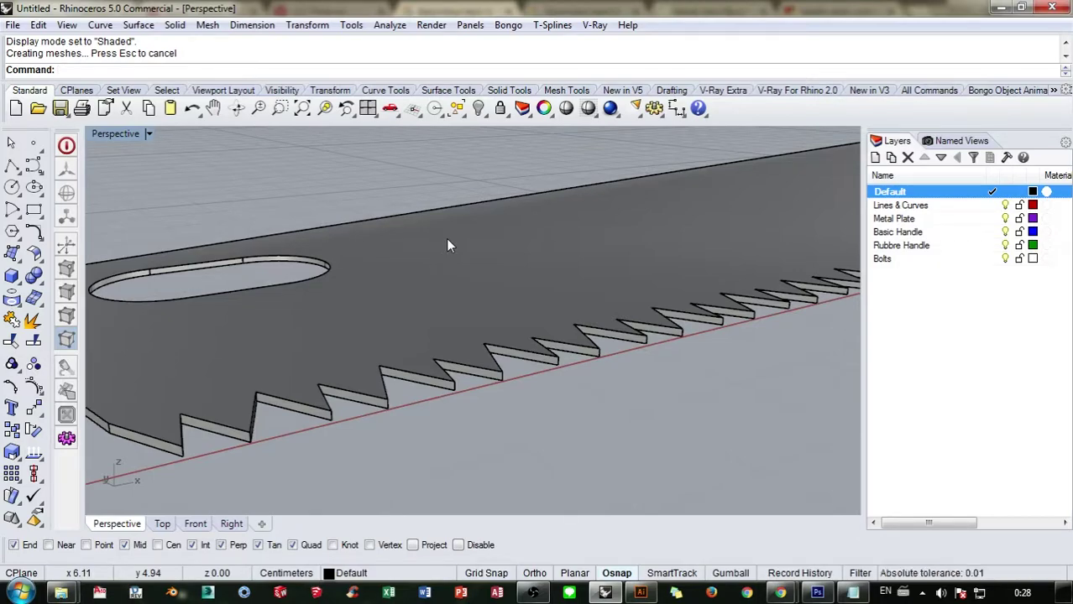
# Step: Select all curves and add a sublayer named Metal Plate under the Lines & Curves layer
pyautogui.click(457, 108)
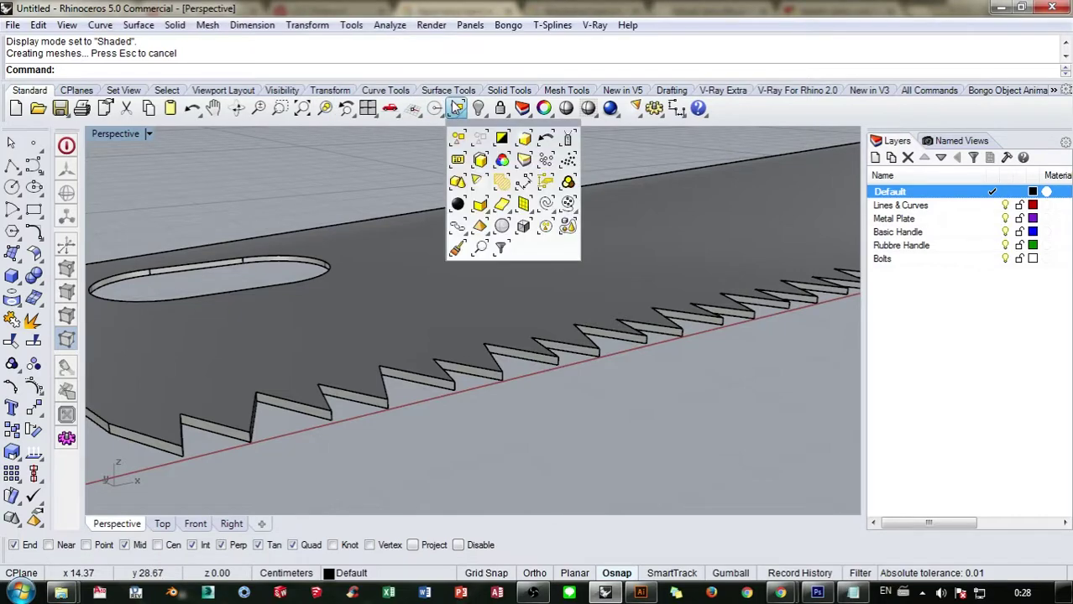
pyautogui.click(545, 204)
pyautogui.scroll(-5, 484, 215)
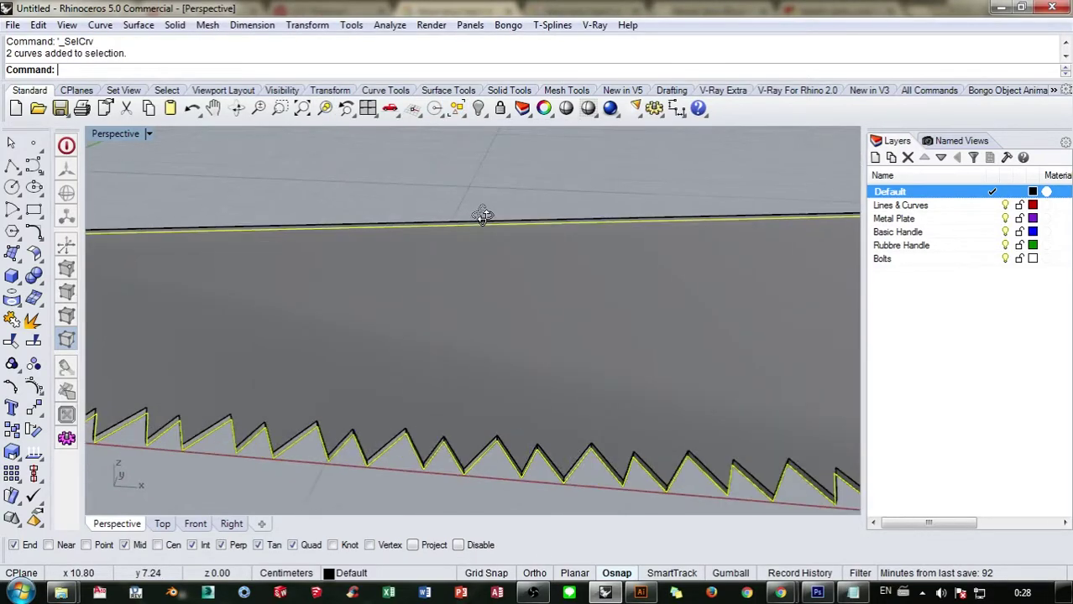
pyautogui.moveTo(484, 215); pyautogui.dragTo(454, 228, button='right')
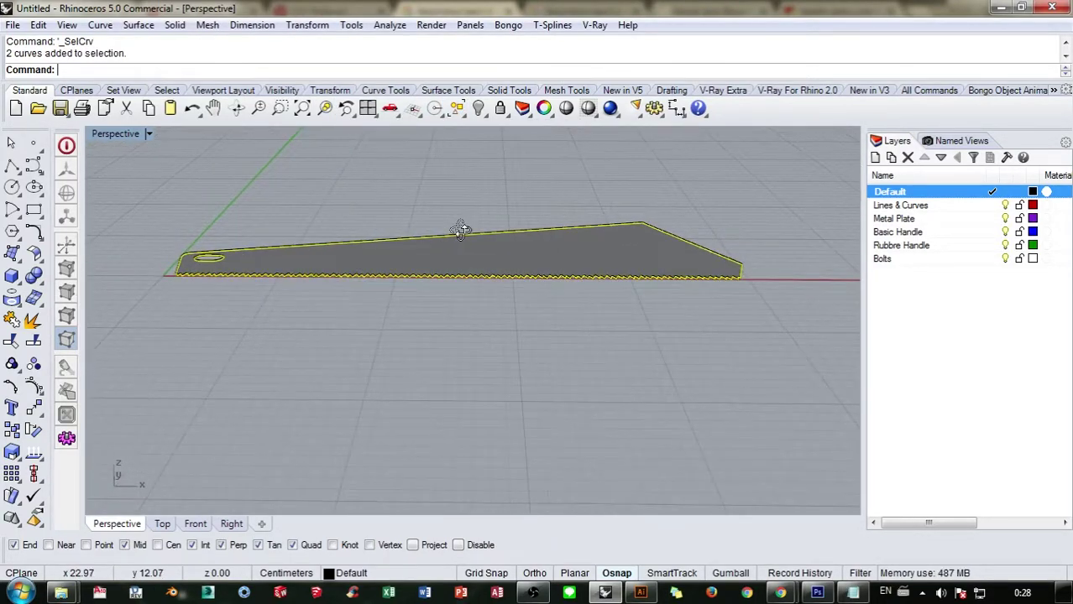
pyautogui.click(919, 206)
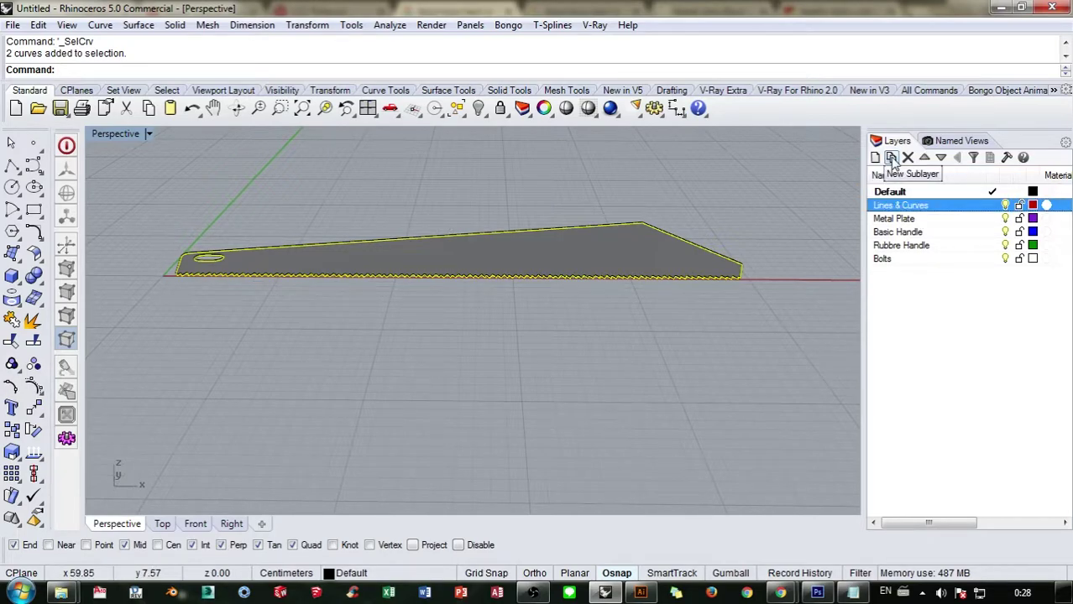
pyautogui.click(891, 159)
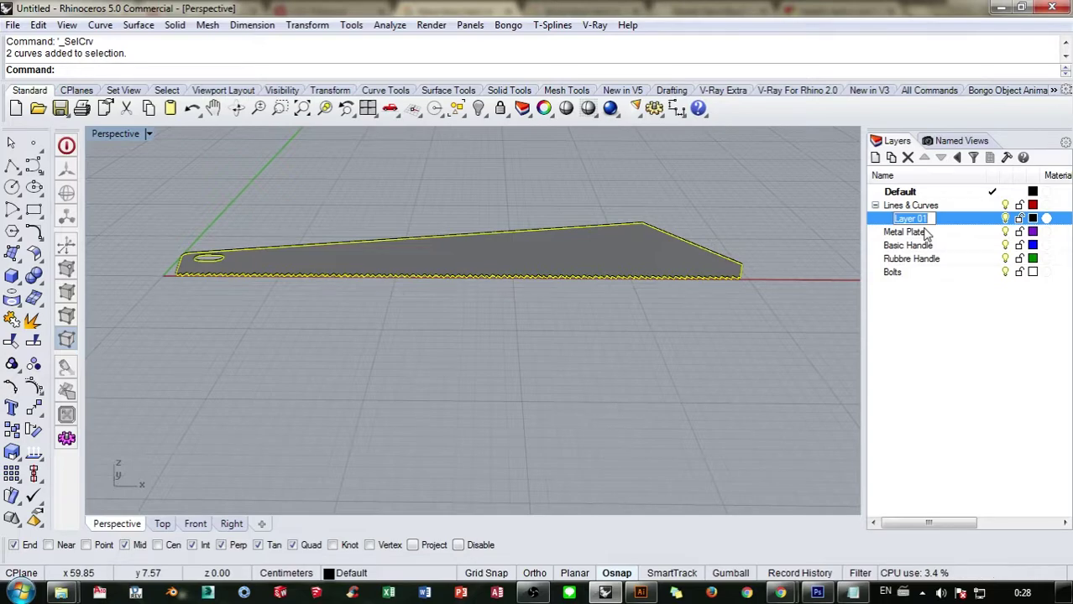
pyautogui.write('Metal Plate')
pyautogui.press('Return')
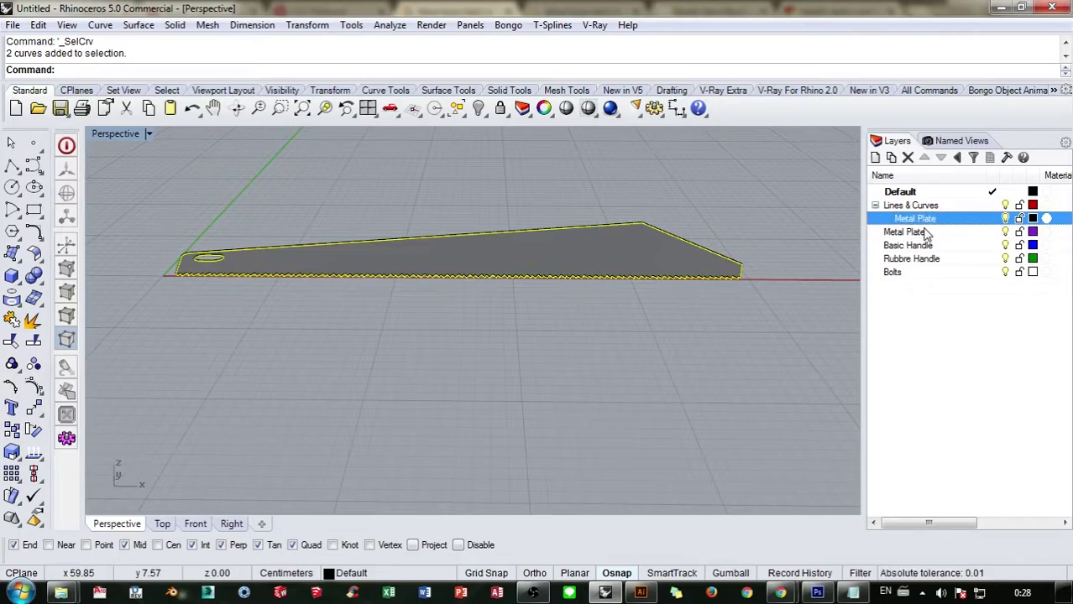
# Step: Move the selected blade and slot curves to the new Metal Plate sublayer and turn that sublayer off
pyautogui.rightClick(887, 220)
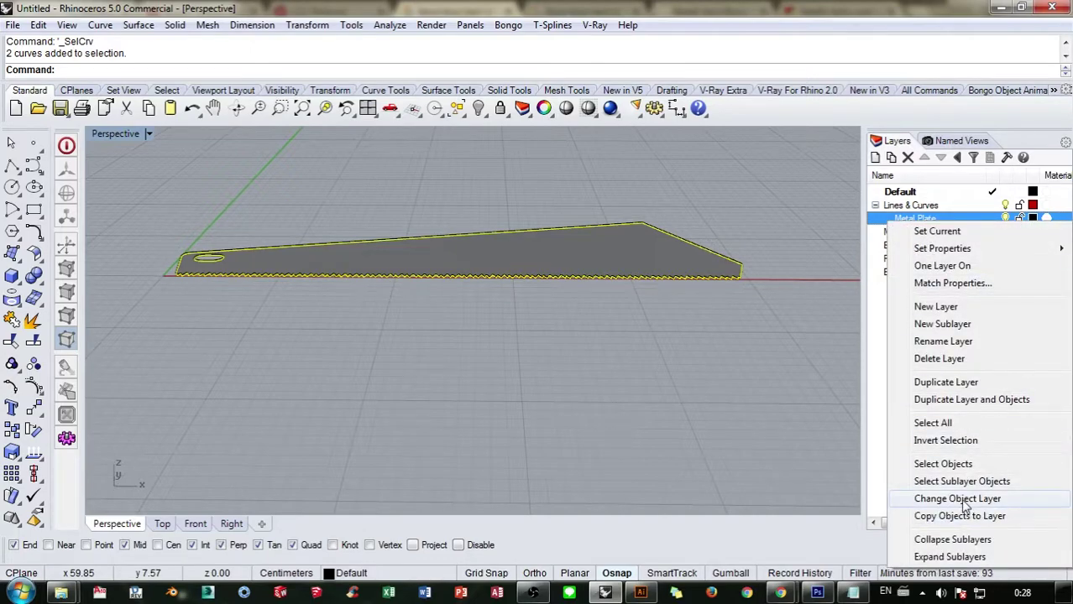
pyautogui.click(962, 500)
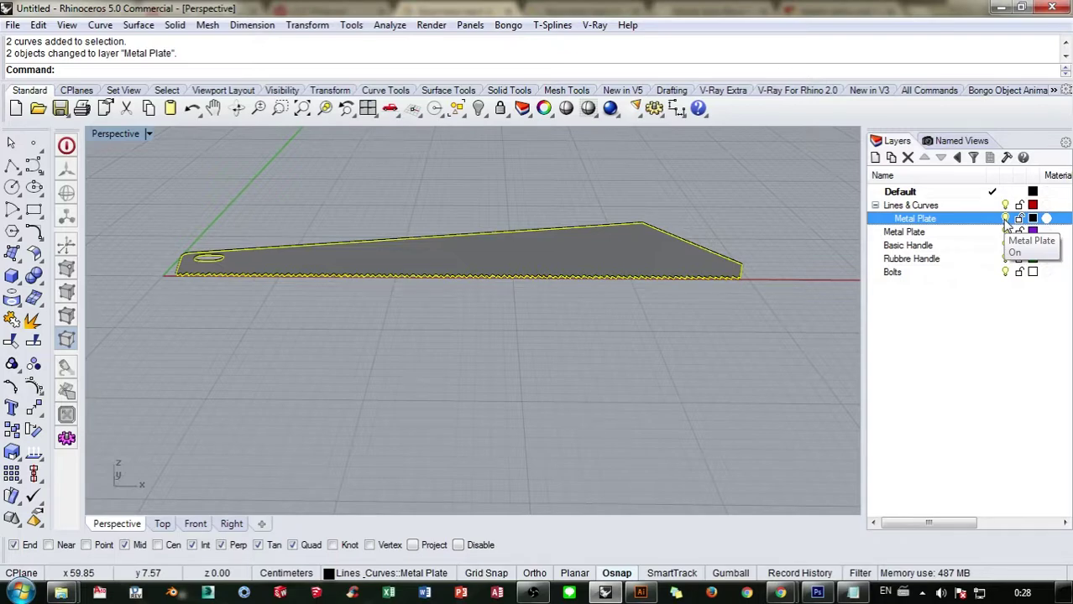
pyautogui.press('Escape')
pyautogui.moveTo(763, 196); pyautogui.dragTo(658, 203, button='right')
pyautogui.moveTo(537, 290); pyautogui.dragTo(515, 262, button='right')
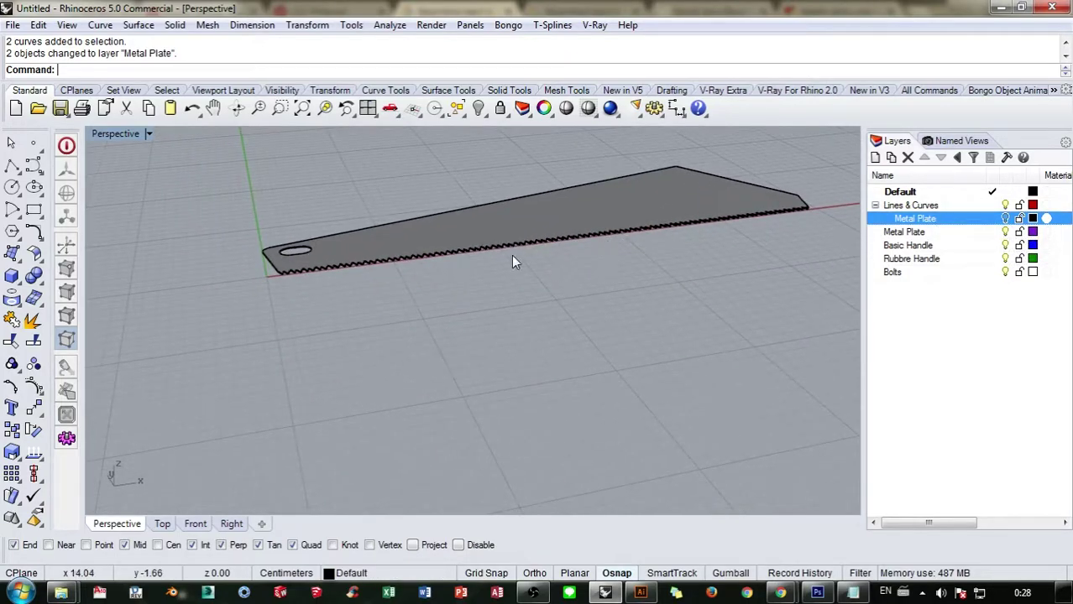
# Step: With ChamferEdge at 0.07, pick the upper edges of the blade's first tooth and the lower edges of the second
pyautogui.scroll(8, 290, 277)
pyautogui.keyDown('shift'); pyautogui.moveTo(311, 189); pyautogui.dragTo(440, 282, button='right'); pyautogui.keyUp('shift')
pyautogui.scroll(9, 429, 388)
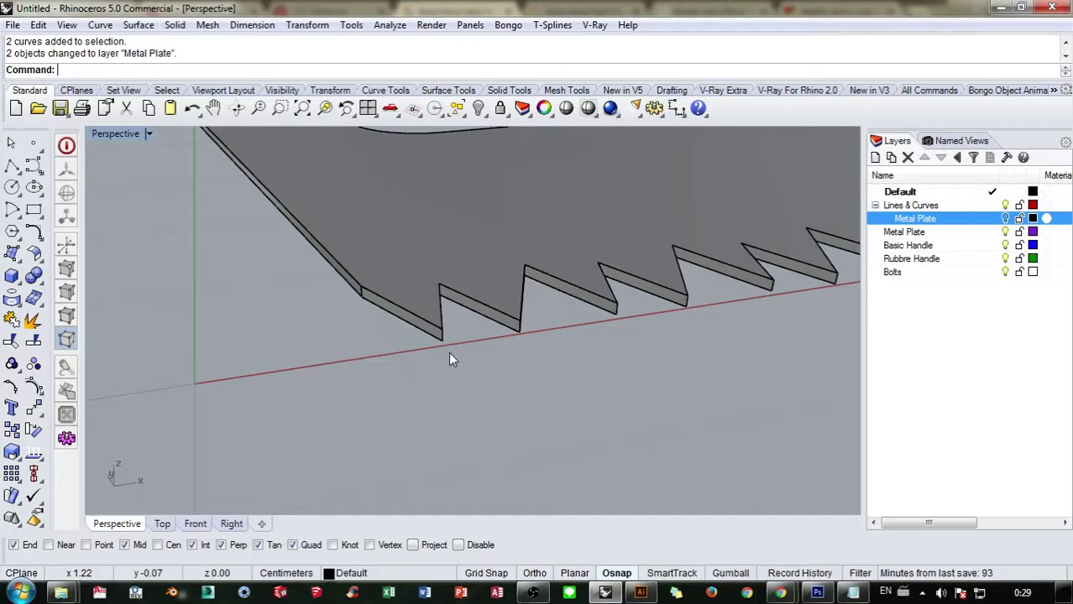
pyautogui.moveTo(448, 358); pyautogui.dragTo(495, 278, button='right')
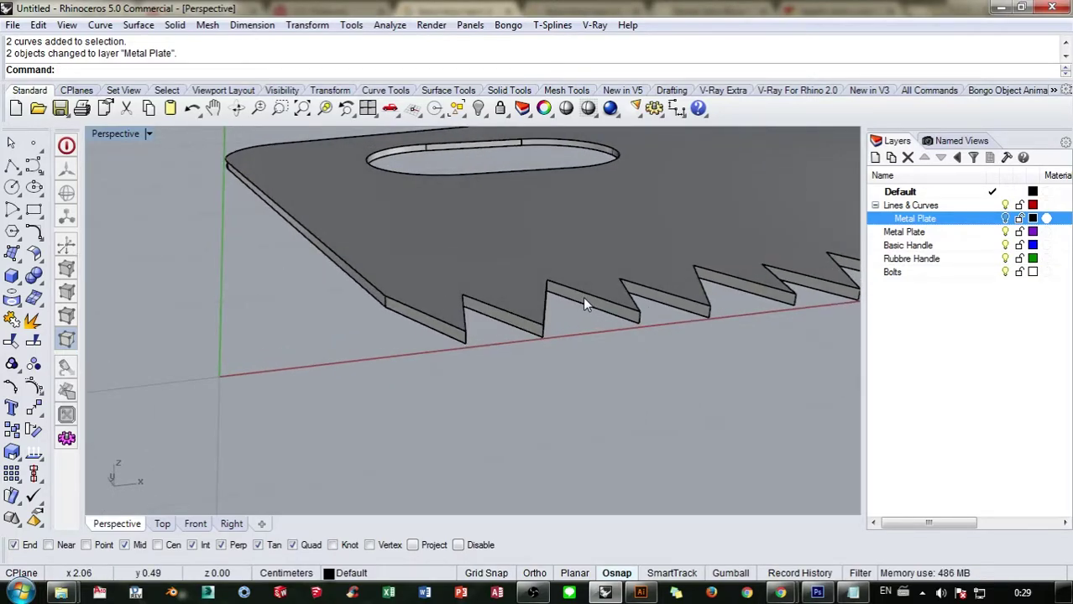
pyautogui.write('ChamferEdge')
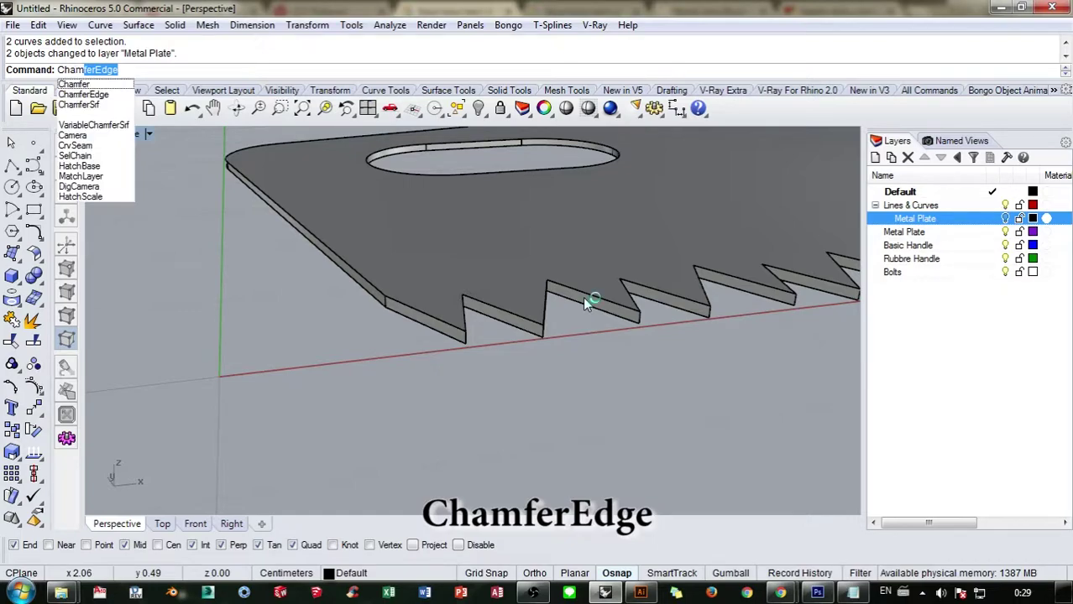
pyautogui.press('Return')
pyautogui.click(445, 323)
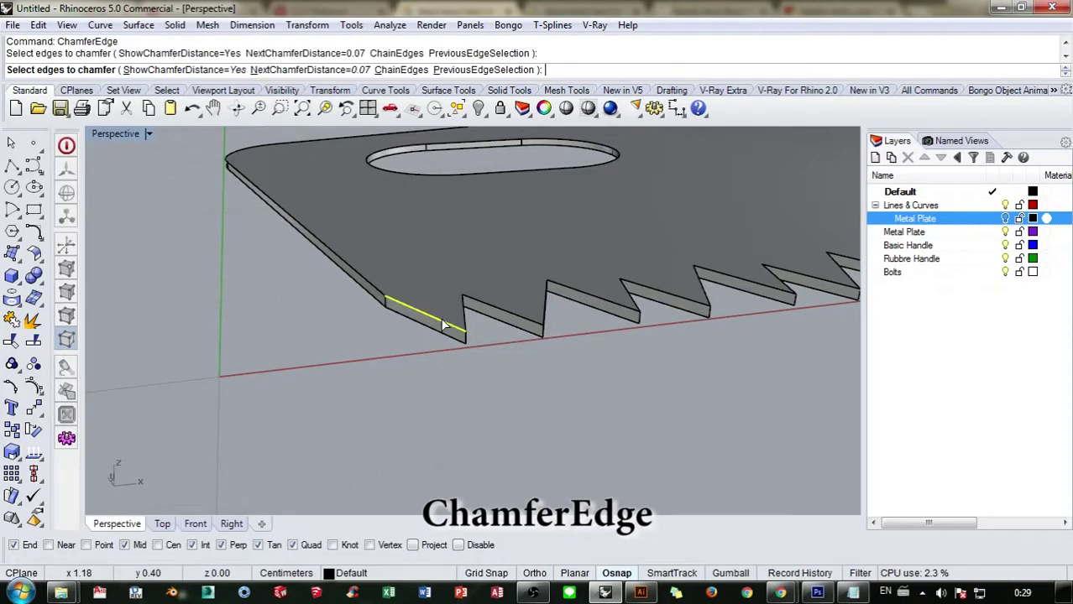
pyautogui.moveTo(445, 323); pyautogui.dragTo(494, 321, button='right')
pyautogui.click(456, 316)
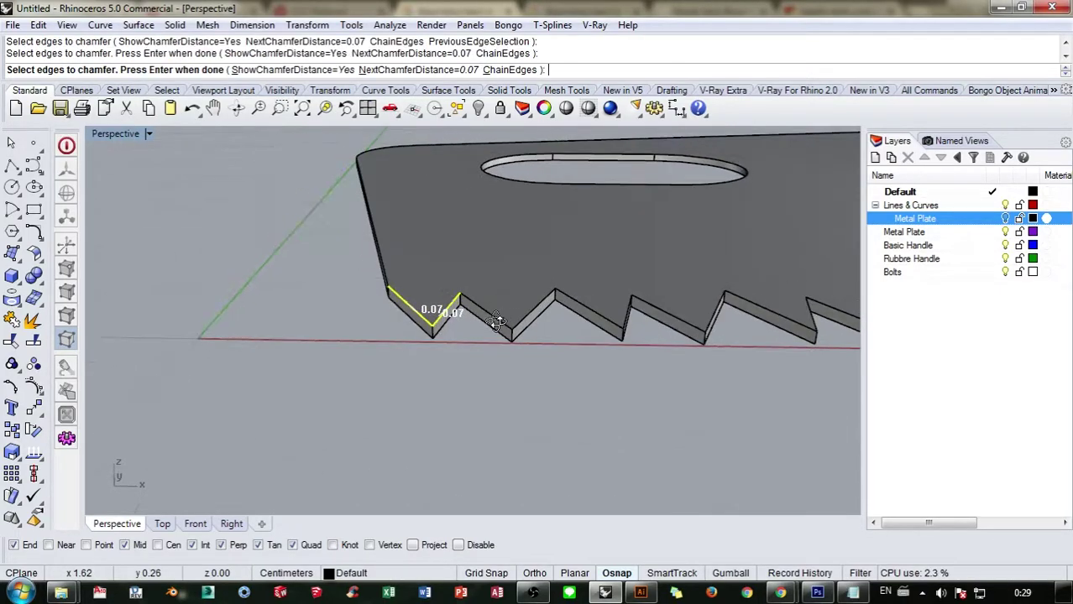
pyautogui.click(516, 337)
pyautogui.keyDown('ctrl'); pyautogui.click(506, 326); pyautogui.keyUp('ctrl')
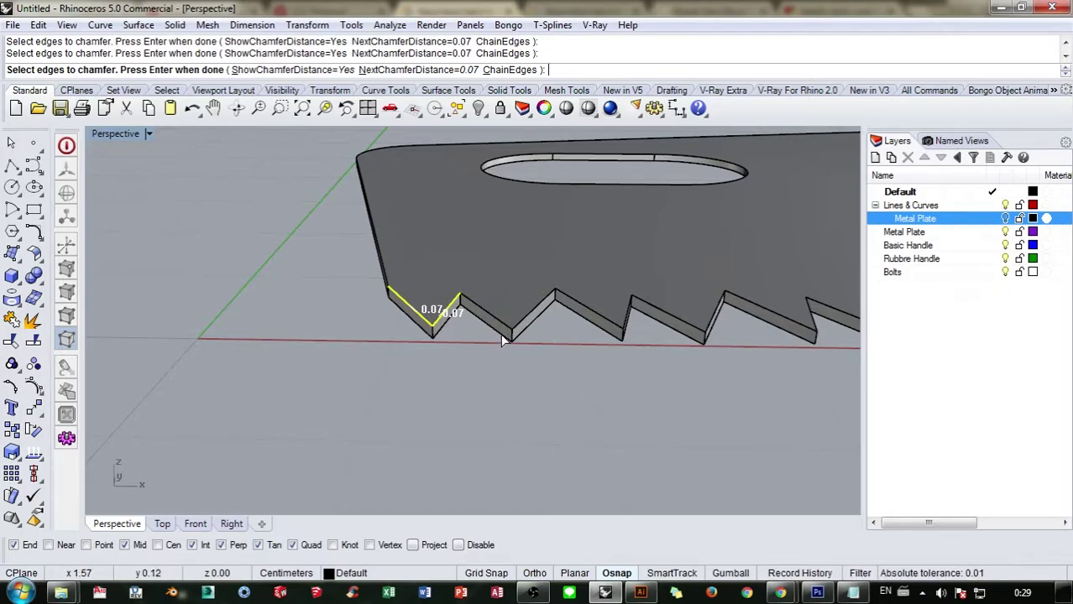
pyautogui.click(503, 335)
# Step: Add the third tooth's upper edges and the fourth tooth's lower edges, and apply the 0.07 chamfer
pyautogui.click(585, 308)
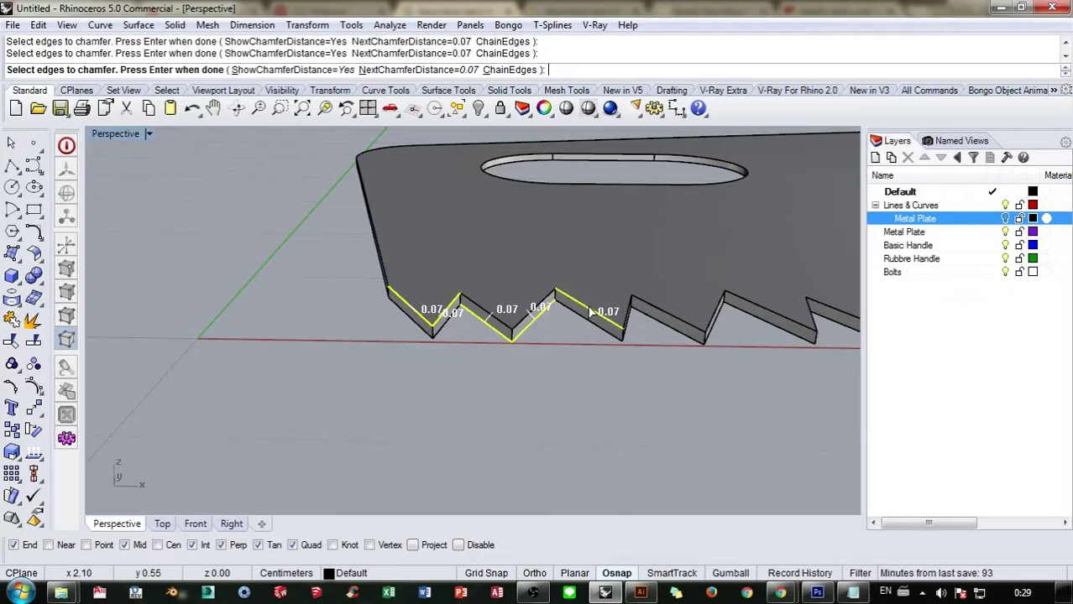
pyautogui.moveTo(585, 308); pyautogui.dragTo(621, 324, button='right')
pyautogui.click(626, 325)
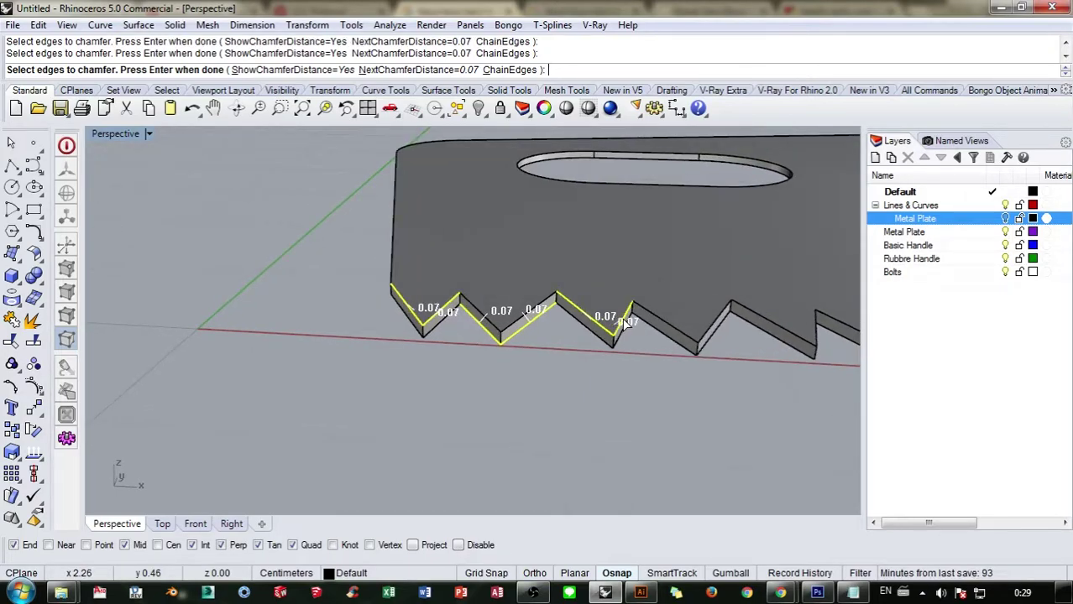
pyautogui.click(712, 346)
pyautogui.moveTo(701, 379); pyautogui.dragTo(676, 372, button='right')
pyautogui.press('Return')
pyautogui.press('Return')
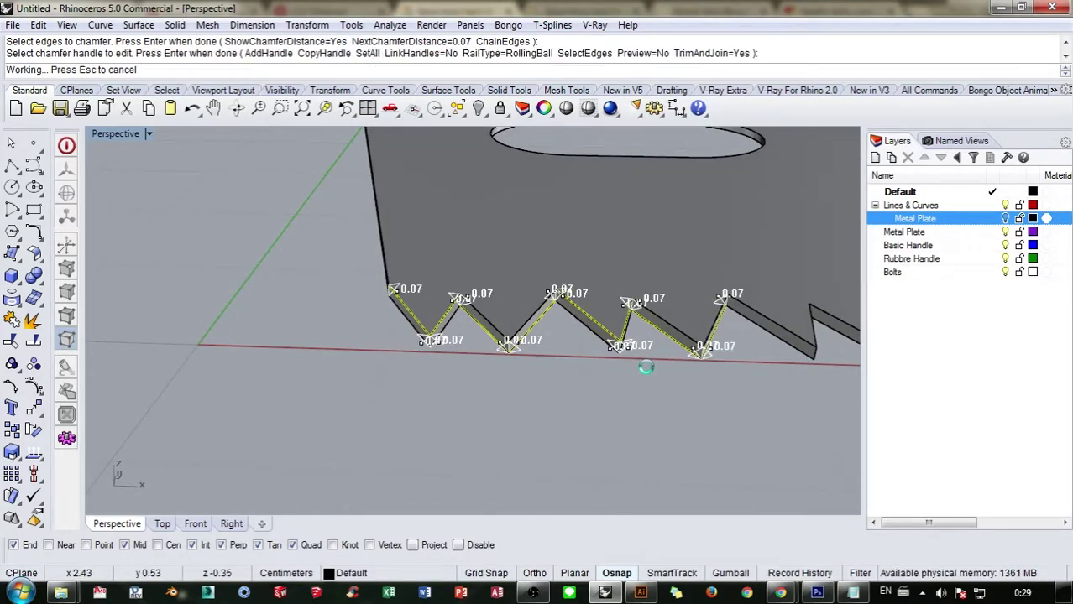
# Step: Extract the chamfered faces along the blade's first four teeth from the polysurface and delete them
pyautogui.moveTo(647, 364); pyautogui.dragTo(508, 334, button='right')
pyautogui.scroll(6, 527, 300)
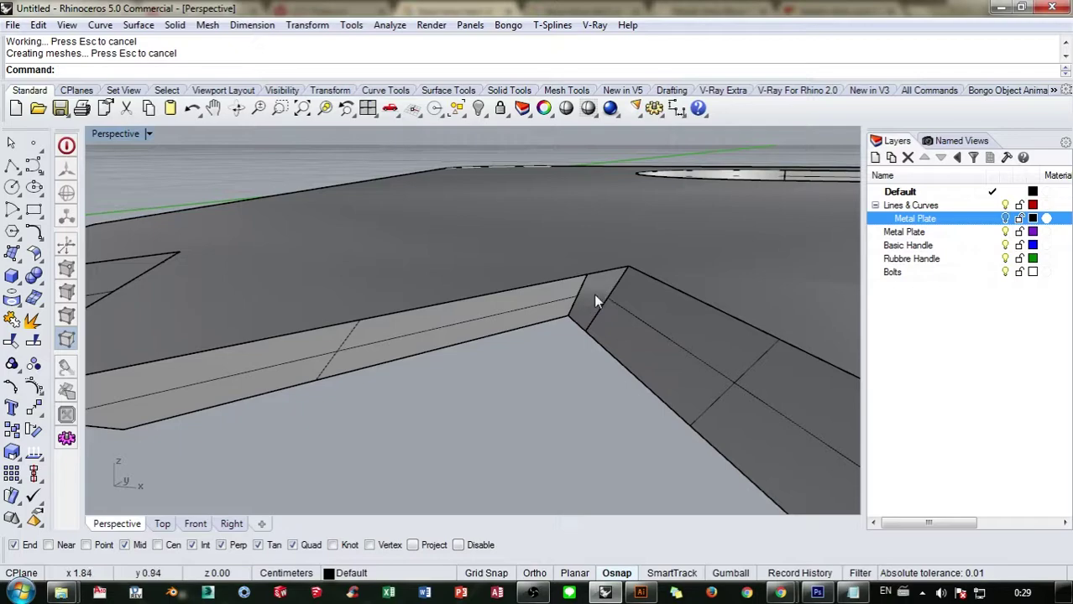
pyautogui.scroll(-6, 573, 313)
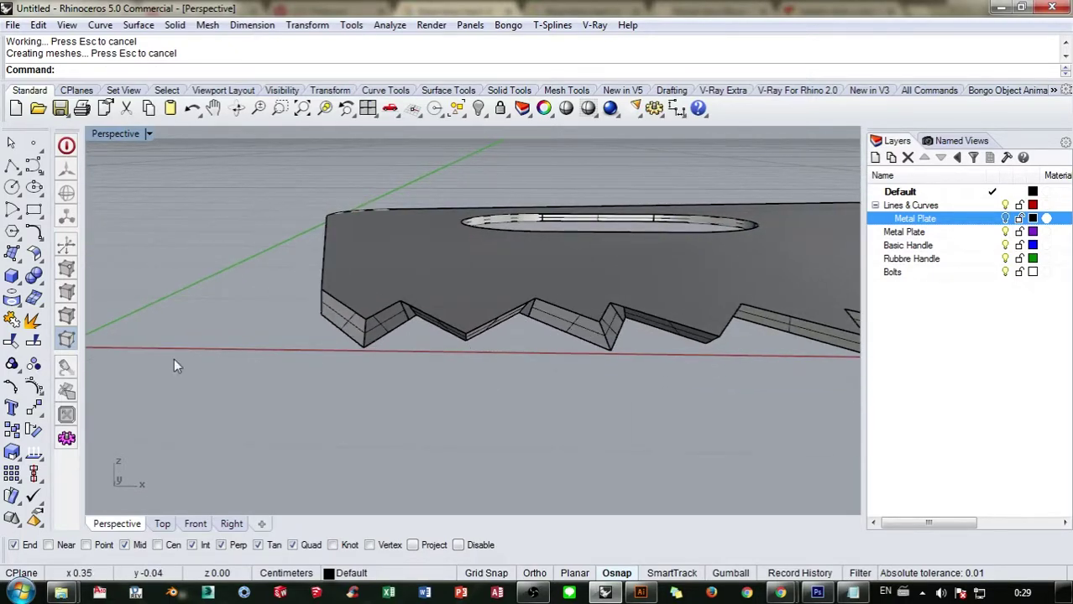
pyautogui.rightClick(33, 319)
pyautogui.moveTo(252, 251); pyautogui.dragTo(738, 407)
pyautogui.moveTo(738, 407); pyautogui.dragTo(801, 347, button='right')
pyautogui.click(709, 344)
pyautogui.press('Return')
pyautogui.press('Delete')
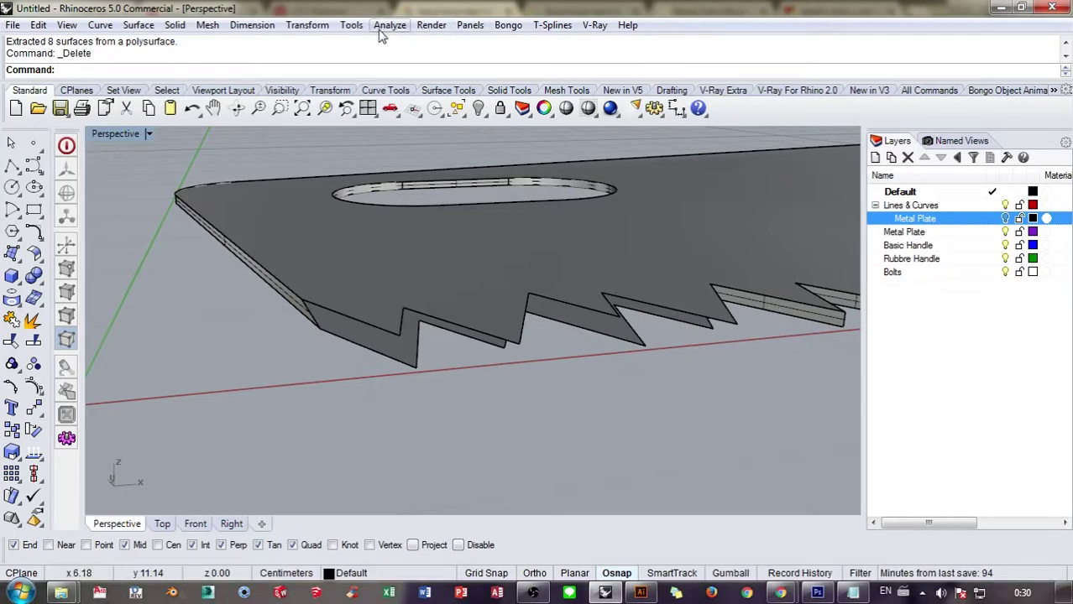
# Step: Merge all edges of the blade polysurface with Merge All Edges
pyautogui.moveTo(600, 245); pyautogui.dragTo(579, 270, button='right')
pyautogui.click(579, 268)
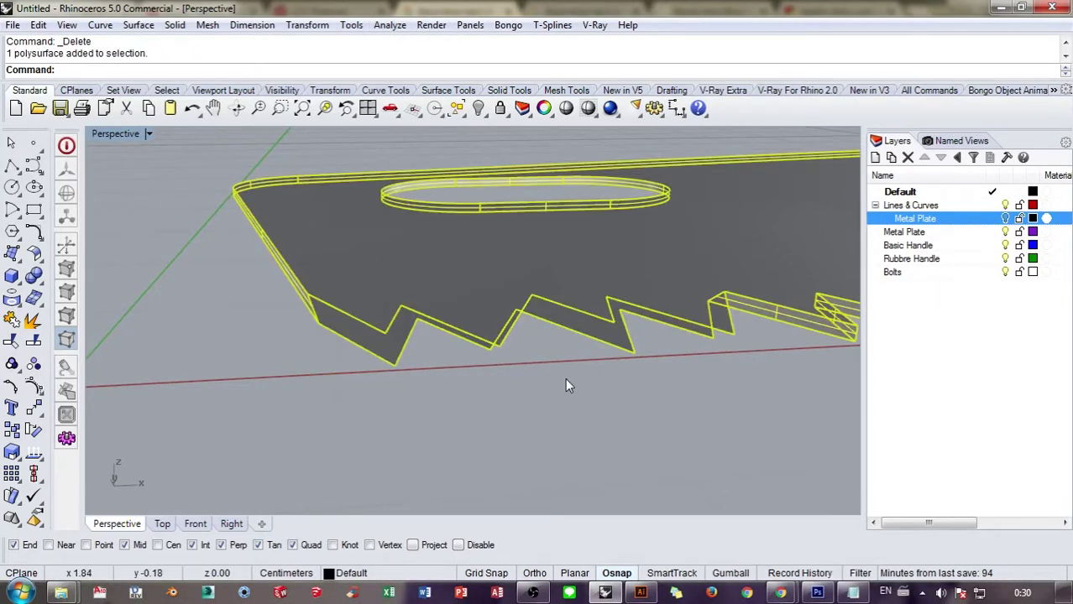
pyautogui.click(389, 24)
pyautogui.moveTo(492, 239)
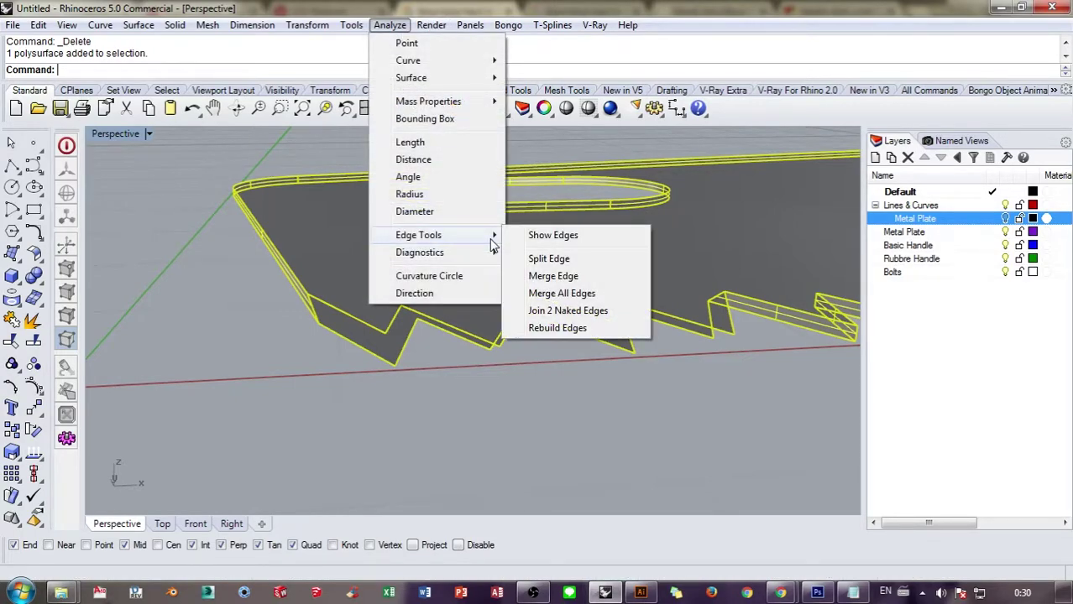
pyautogui.click(574, 294)
pyautogui.moveTo(554, 362); pyautogui.dragTo(514, 321, button='right')
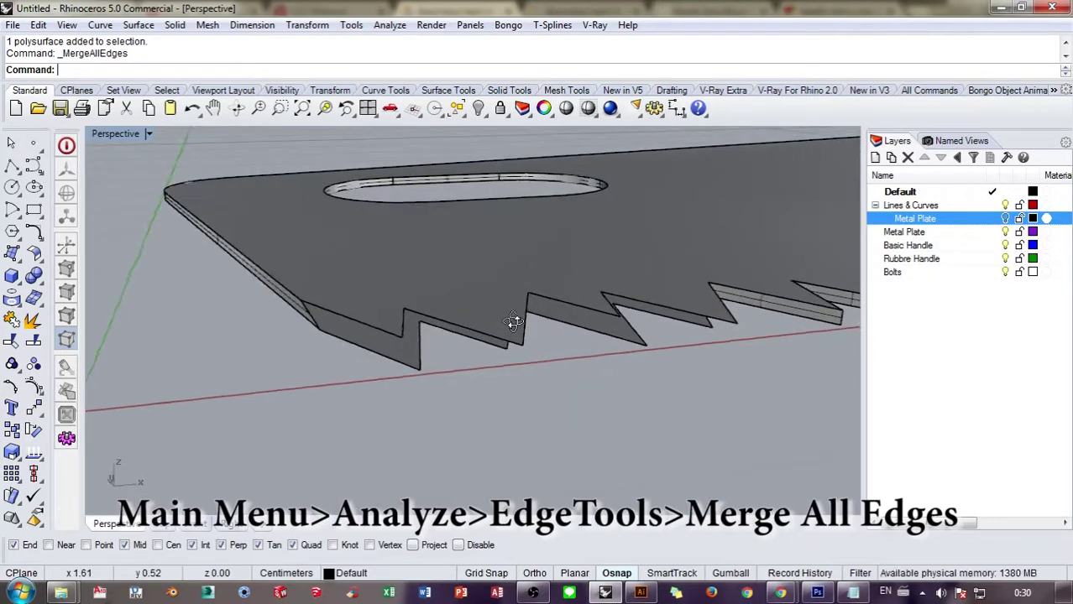
# Step: Build EdgeSrf surfaces between the upper and lower open edges on both flanks of the blade's first tooth
pyautogui.click(33, 275)
pyautogui.click(123, 266)
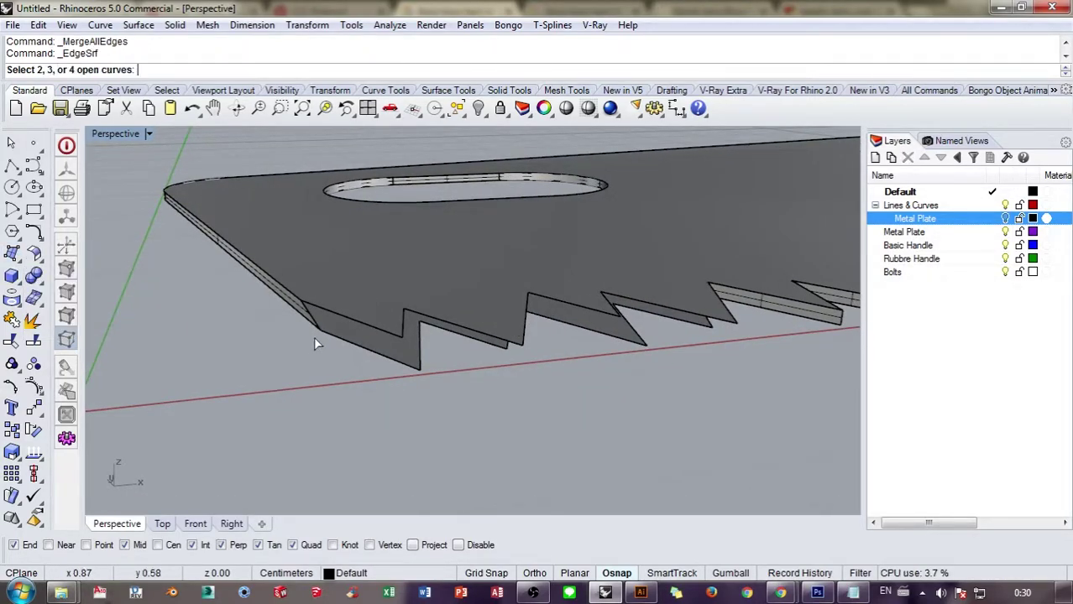
pyautogui.click(355, 320)
pyautogui.click(350, 345)
pyautogui.rightClick(356, 381)
pyautogui.moveTo(445, 375); pyautogui.dragTo(438, 329, button='right')
pyautogui.press('Return')
pyautogui.click(363, 334)
pyautogui.click(376, 313)
pyautogui.press('Return')
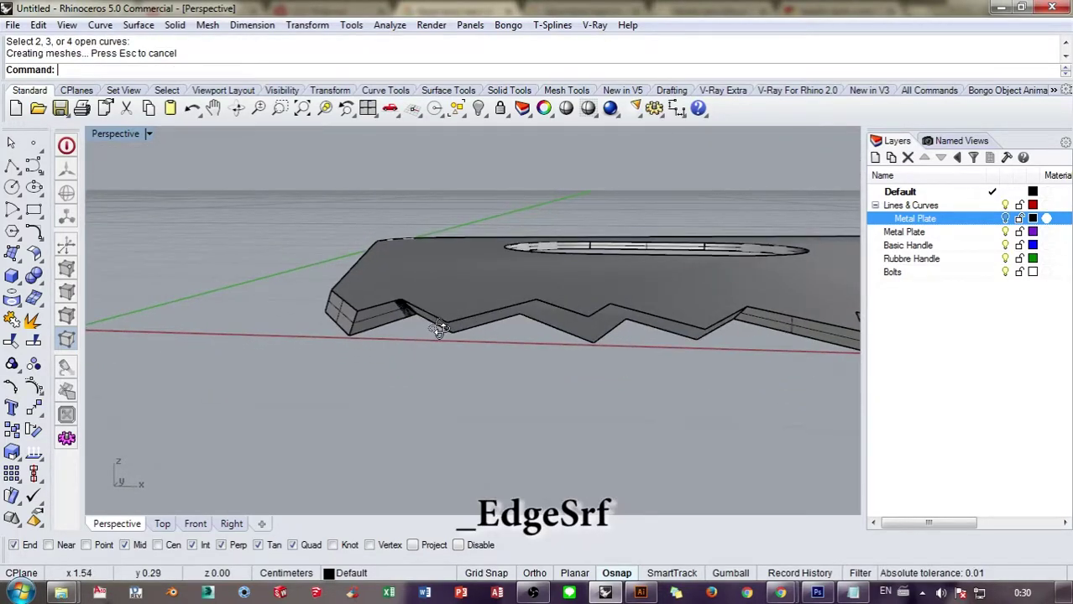
# Step: Close both flanks of the second tooth with EdgeSrf surfaces between its upper and lower edges
pyautogui.scroll(5, 416, 304)
pyautogui.press('Return')
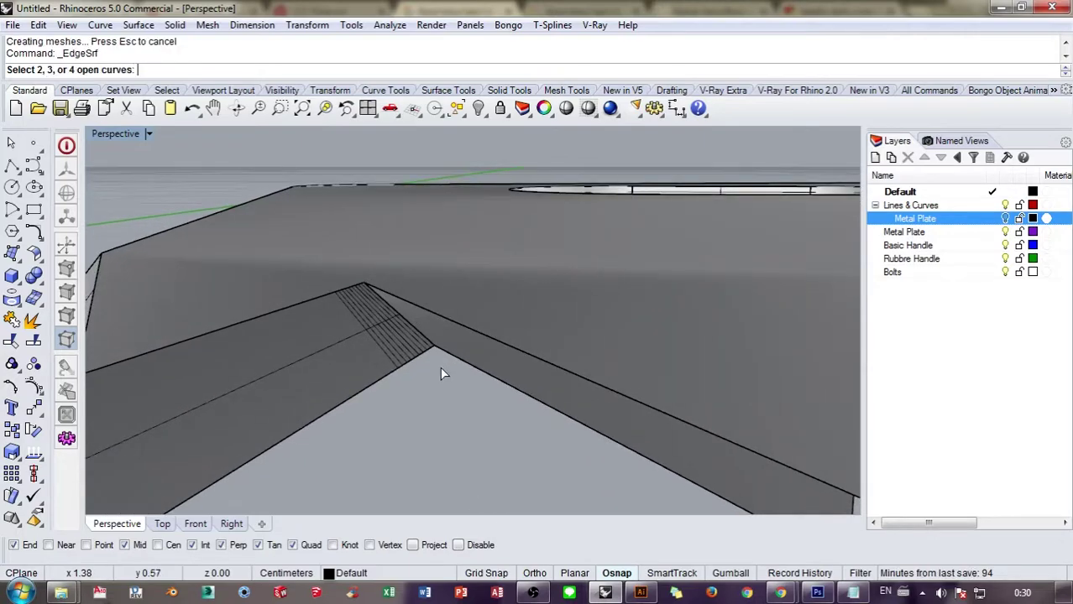
pyautogui.click(448, 353)
pyautogui.click(453, 334)
pyautogui.scroll(-4, 450, 328)
pyautogui.press('Return')
pyautogui.moveTo(445, 338); pyautogui.dragTo(507, 353, button='right')
pyautogui.scroll(5, 424, 310)
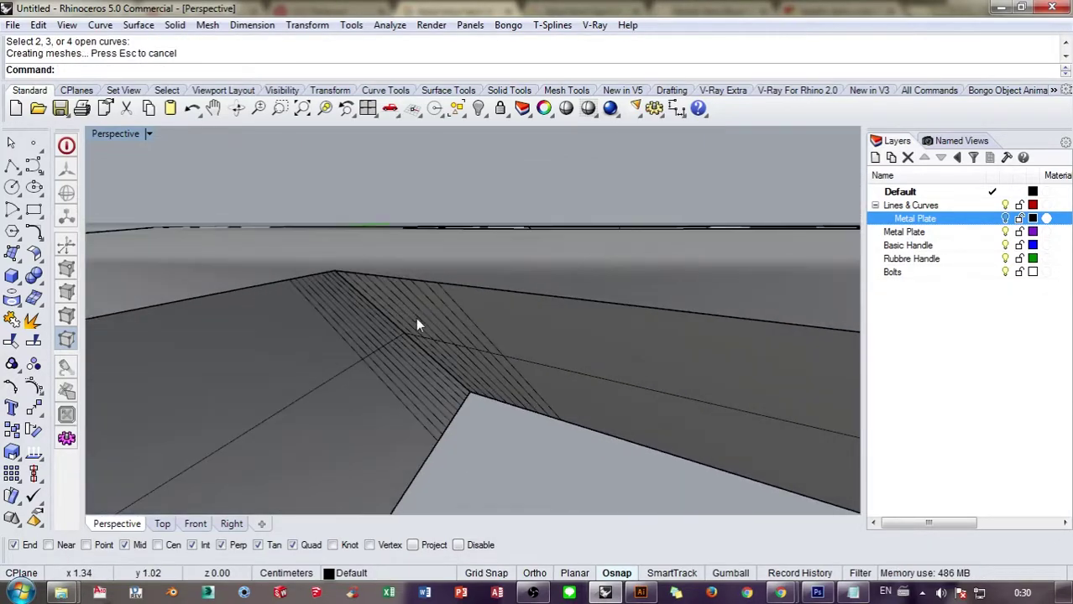
pyautogui.scroll(-4, 424, 327)
pyautogui.press('Return')
pyautogui.click(483, 389)
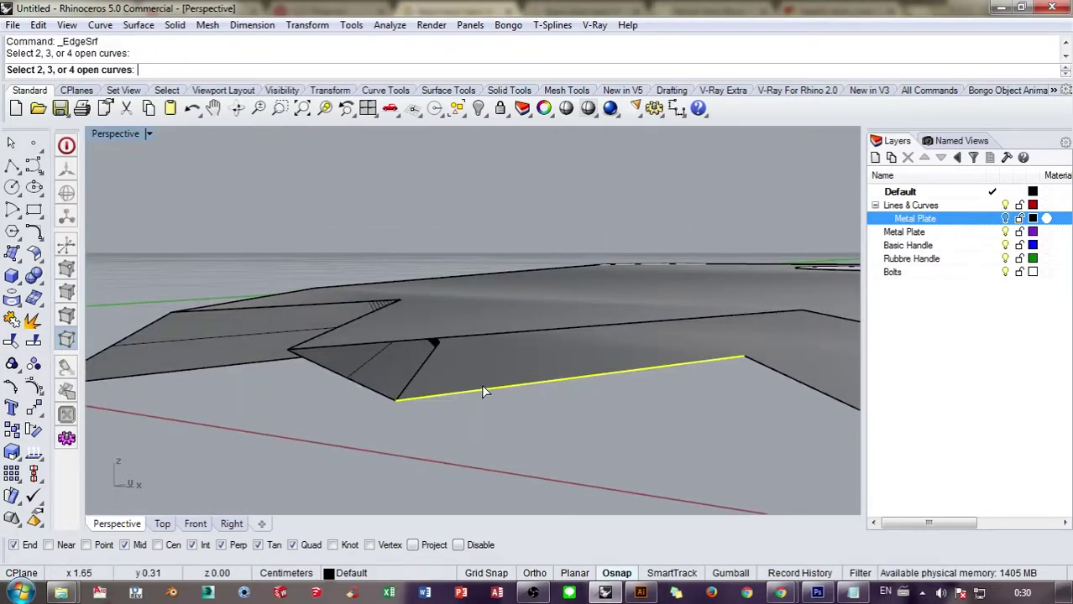
pyautogui.click(507, 330)
pyautogui.press('Return')
# Step: Close both flanks of the third tooth with EdgeSrf surfaces between its upper and lower edges
pyautogui.moveTo(507, 330); pyautogui.dragTo(503, 339, button='right')
pyautogui.press('Return')
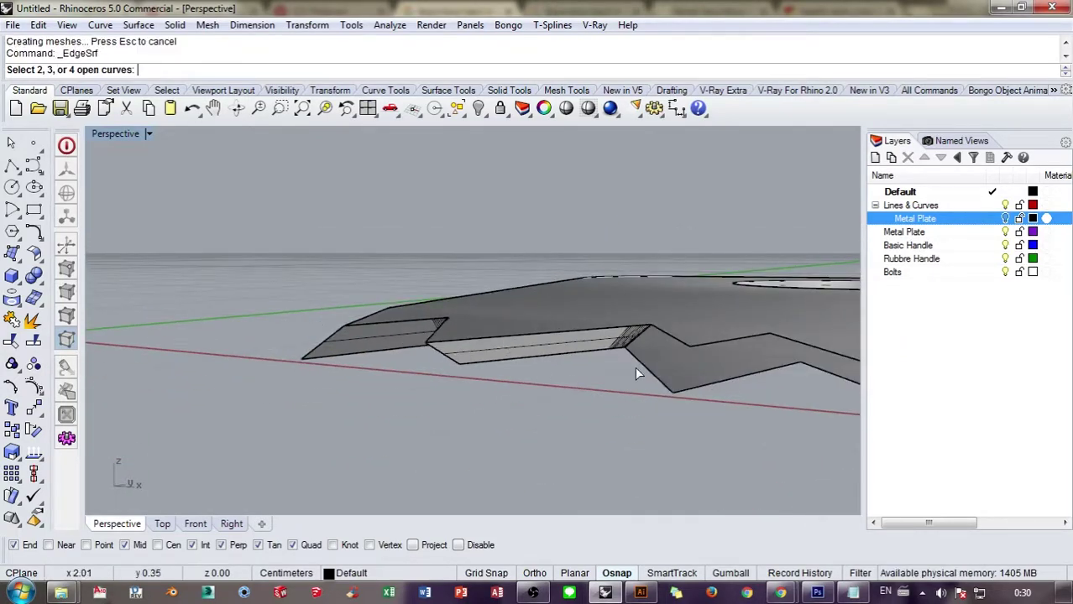
pyautogui.click(637, 366)
pyautogui.click(707, 375)
pyautogui.press('Return')
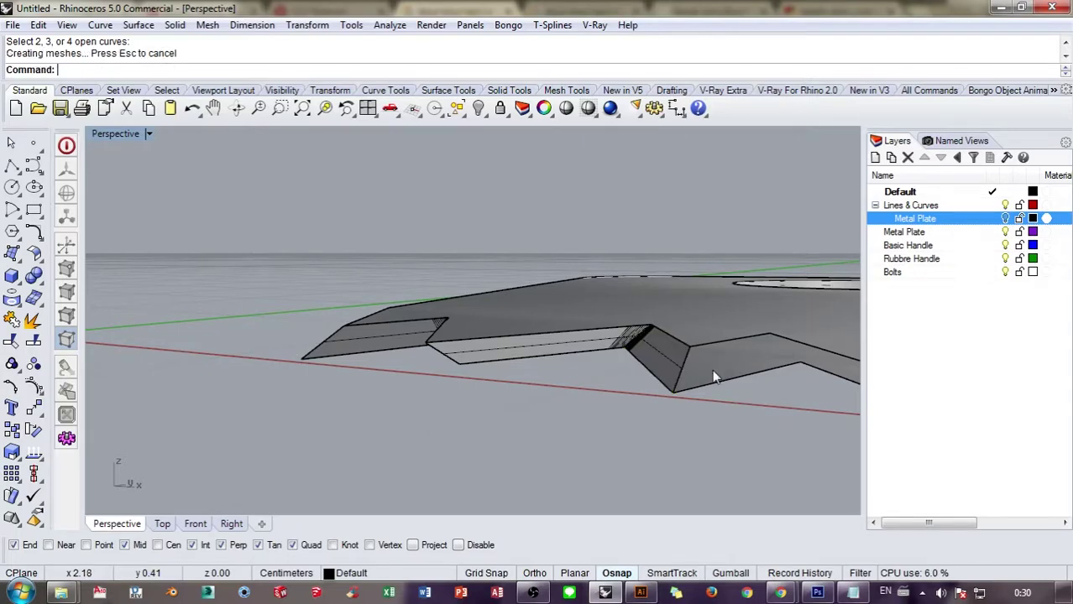
pyautogui.press('Return')
pyautogui.click(714, 378)
pyautogui.click(720, 344)
pyautogui.press('Return')
pyautogui.moveTo(720, 341)
pyautogui.mouseDown(button='right')
pyautogui.moveTo(713, 383)
pyautogui.moveTo(766, 384)
pyautogui.moveTo(719, 336)
pyautogui.mouseUp(button='right')
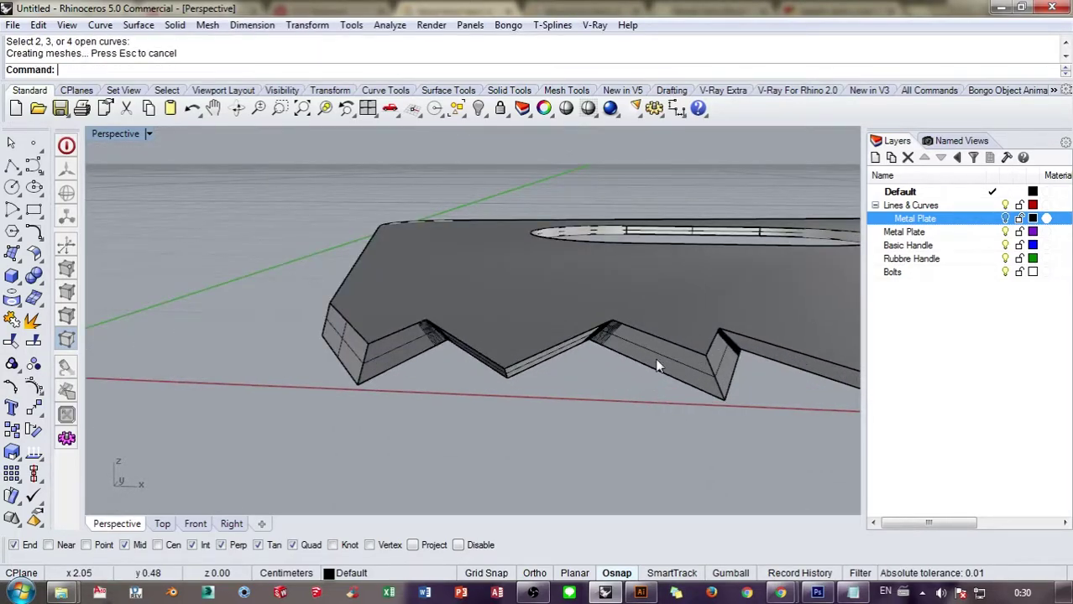
# Step: Select the four new bevel surfaces of the second and third teeth, leaving the first tooth's two surfaces out
pyautogui.click(671, 351)
pyautogui.keyDown('shift'); pyautogui.click(714, 361); pyautogui.keyUp('shift')
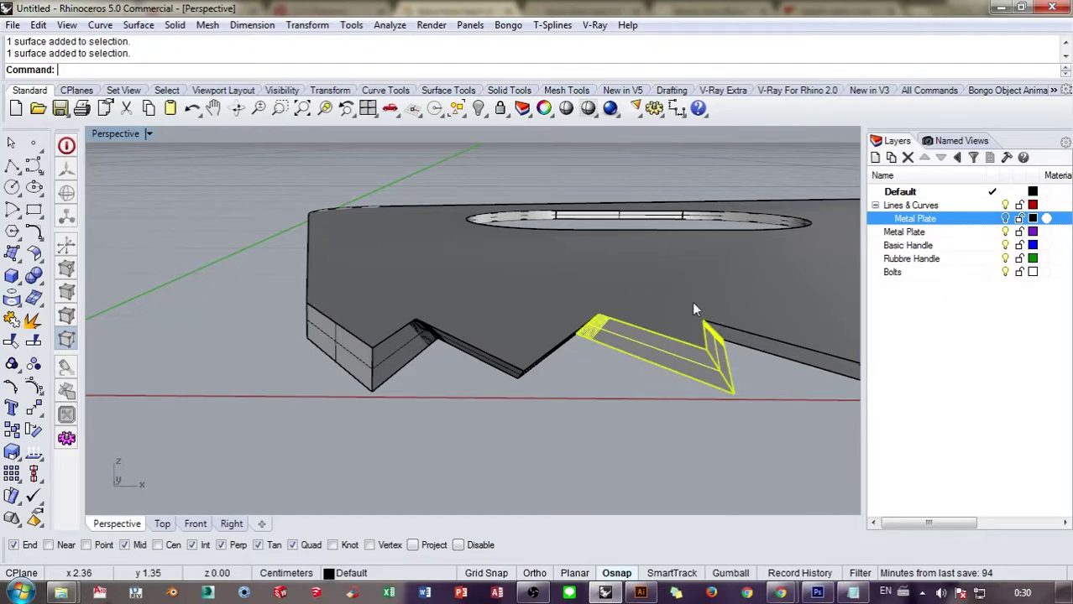
pyautogui.moveTo(692, 302)
pyautogui.mouseDown(button='right')
pyautogui.moveTo(646, 402)
pyautogui.moveTo(671, 297)
pyautogui.mouseUp(button='right')
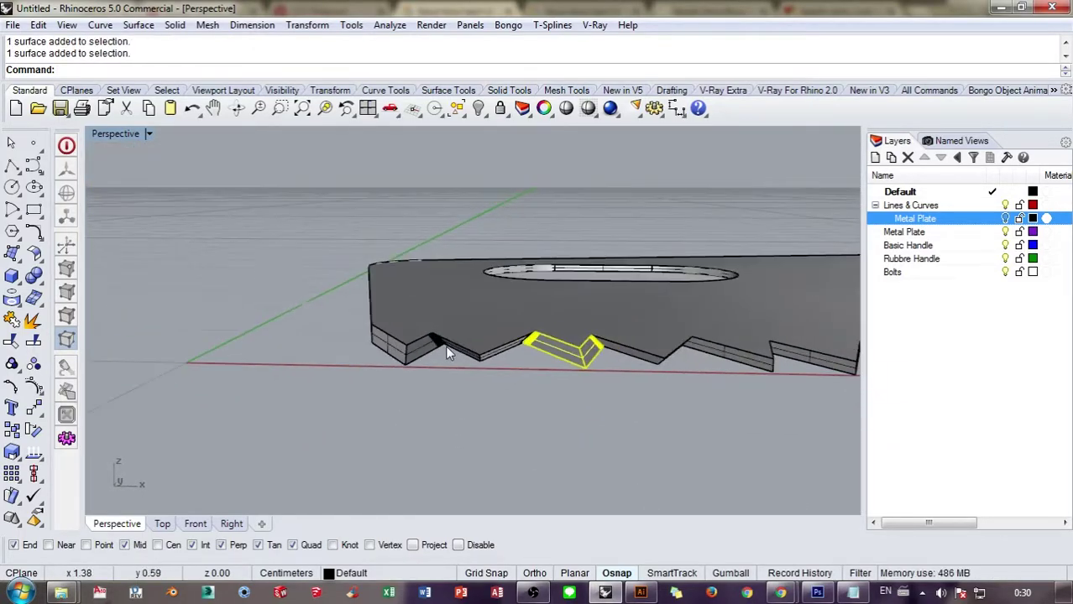
pyautogui.keyDown('shift'); pyautogui.moveTo(317, 261); pyautogui.dragTo(604, 439); pyautogui.keyUp('shift')
pyautogui.scroll(5, 440, 355)
pyautogui.keyDown('ctrl'); pyautogui.click(414, 344); pyautogui.keyUp('ctrl')
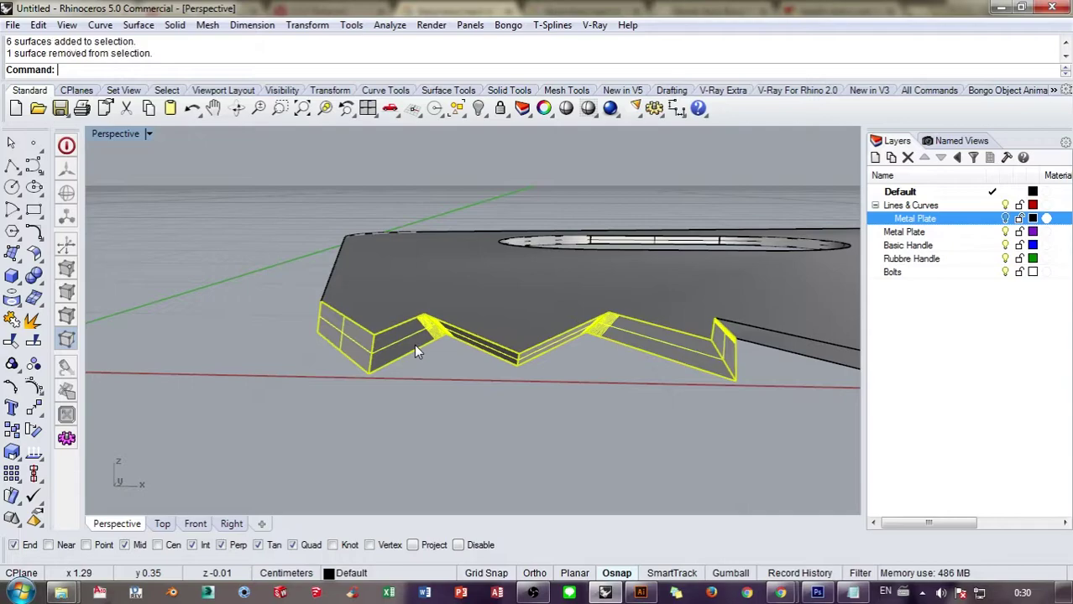
pyautogui.keyDown('ctrl'); pyautogui.click(360, 344); pyautogui.keyUp('ctrl')
pyautogui.moveTo(361, 344); pyautogui.dragTo(566, 362, button='right')
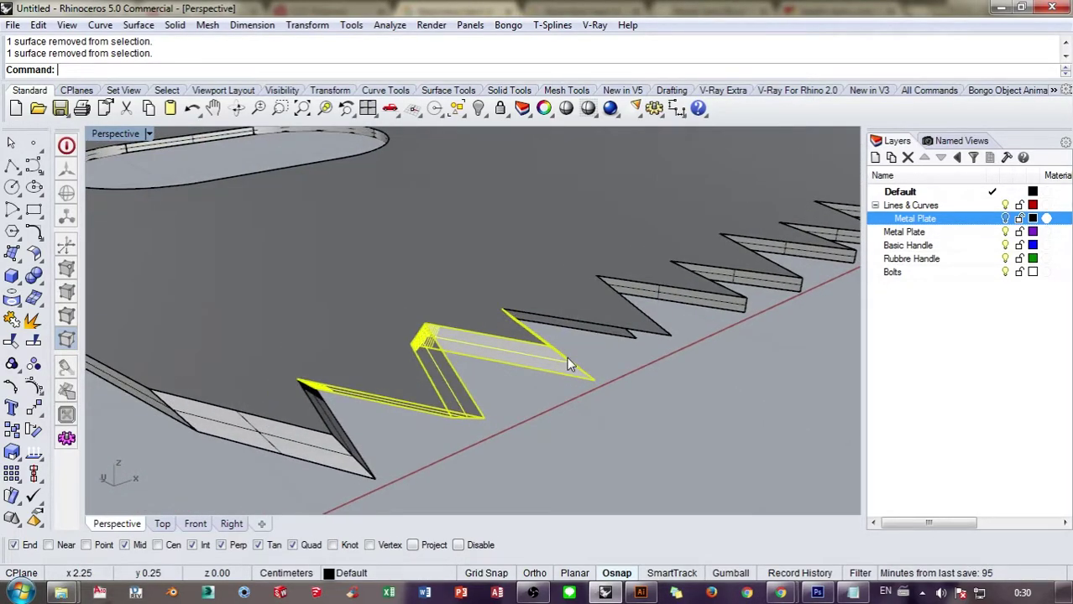
# Step: Array the selected bevel surfaces 50 times along X only, spaced from the notch before the second tooth to the notch after the third
pyautogui.press('Return')
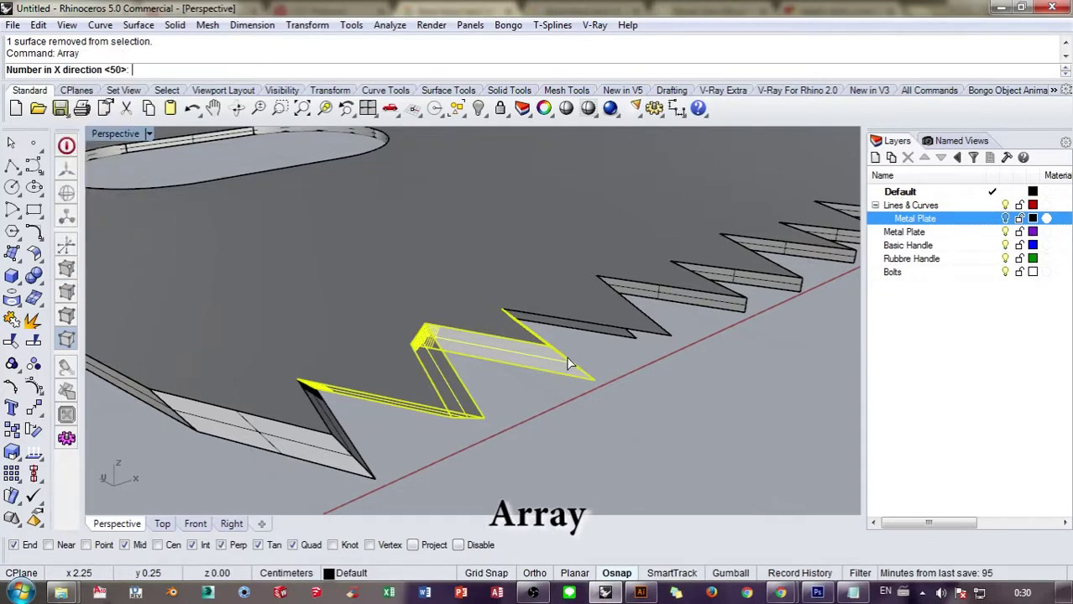
pyautogui.press('Return')
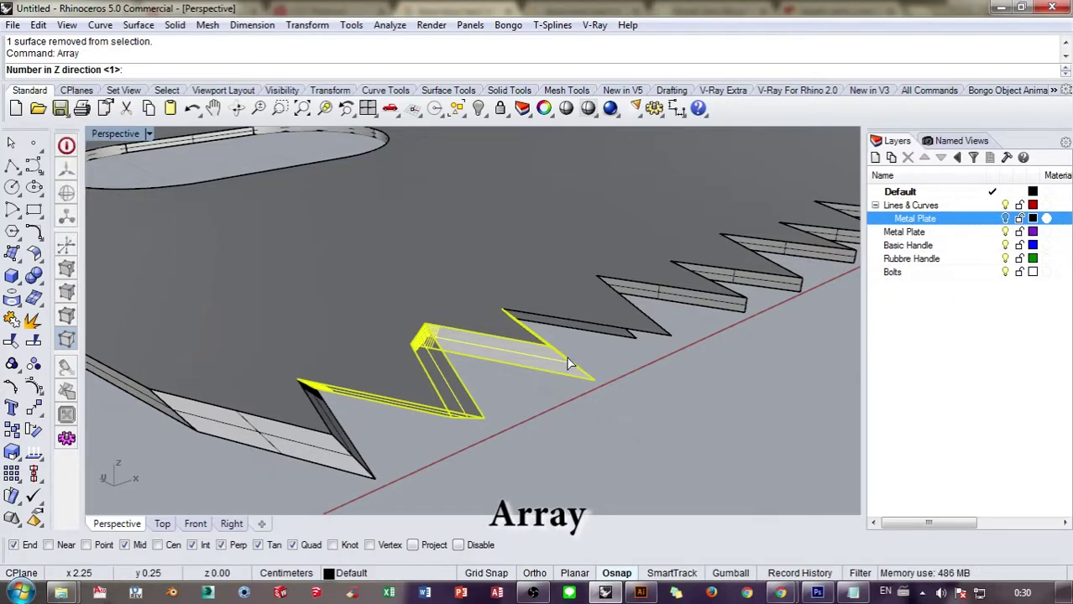
pyautogui.press('Return')
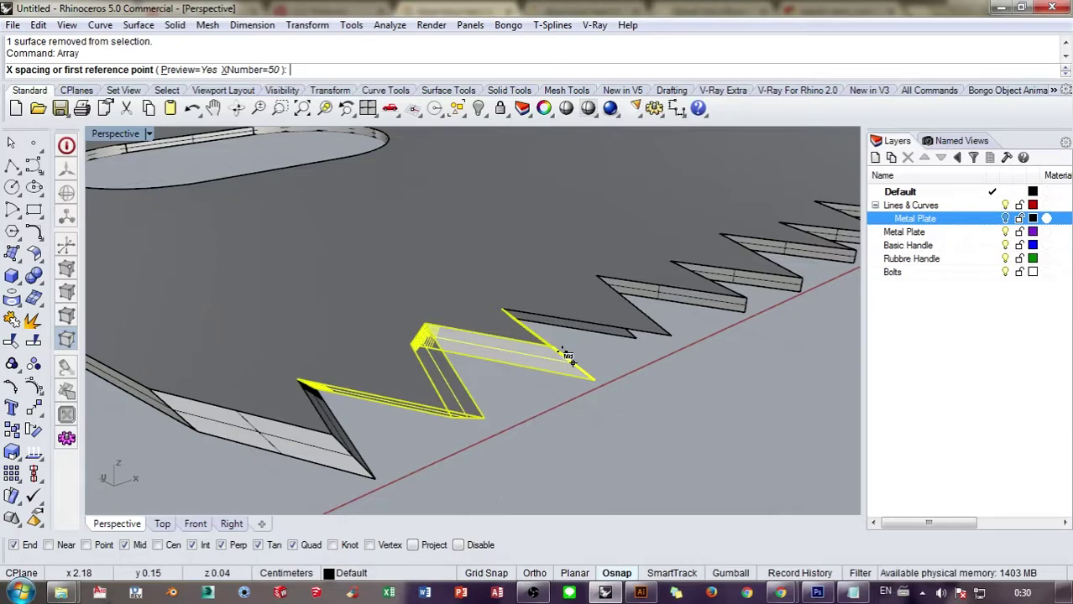
pyautogui.moveTo(568, 360); pyautogui.dragTo(508, 267, button='right')
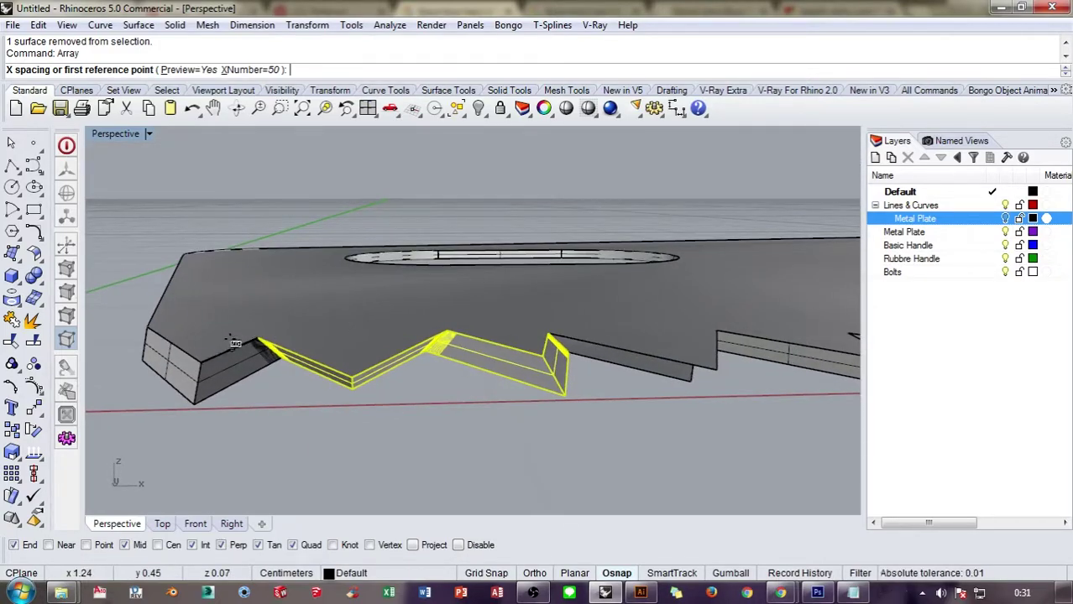
pyautogui.scroll(3, 252, 333)
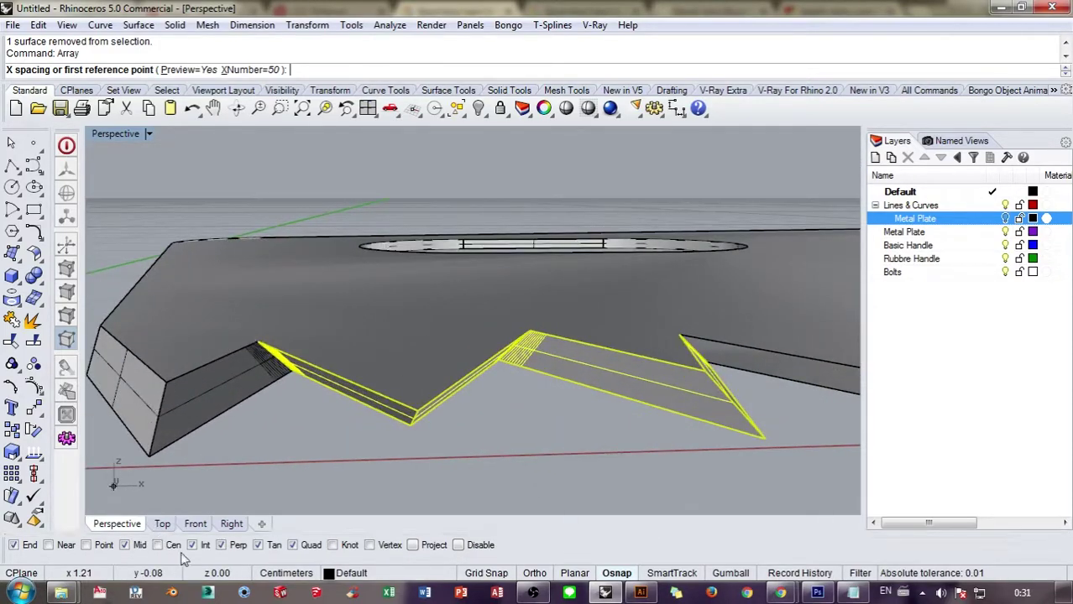
pyautogui.scroll(2, 302, 428)
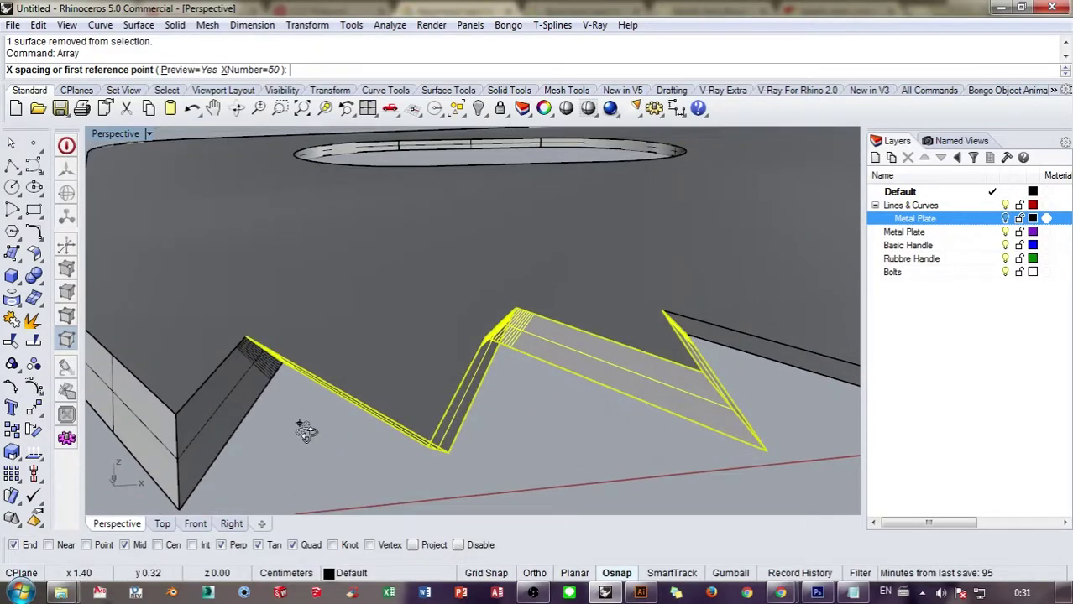
pyautogui.click(246, 338)
pyautogui.scroll(3, 558, 288)
pyautogui.keyDown('shift'); pyautogui.moveTo(611, 312); pyautogui.dragTo(403, 300, button='right'); pyautogui.keyUp('shift')
pyautogui.click(524, 309)
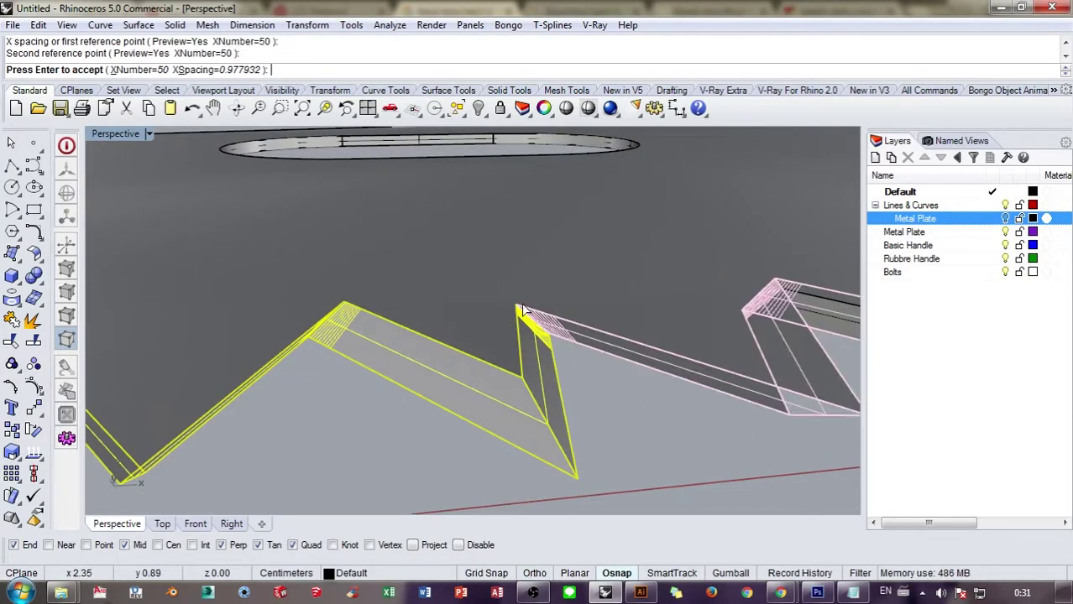
# Step: Check the array preview's alignment with the teeth along the blade to its far end and accept it
pyautogui.scroll(-2, 541, 306)
pyautogui.scroll(-4, 542, 306)
pyautogui.scroll(5, 386, 321)
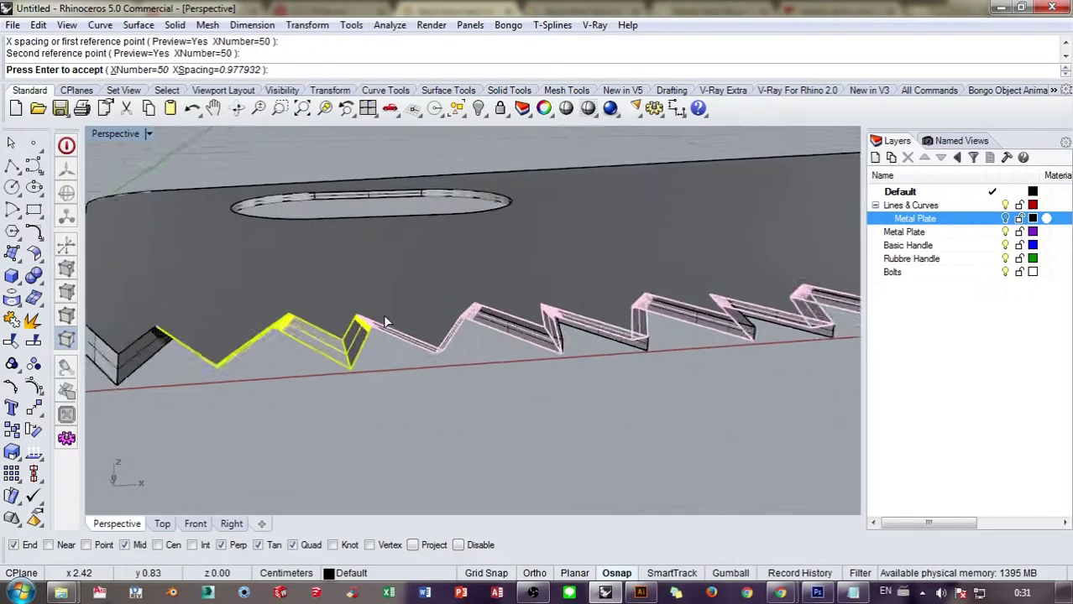
pyautogui.scroll(4, 359, 323)
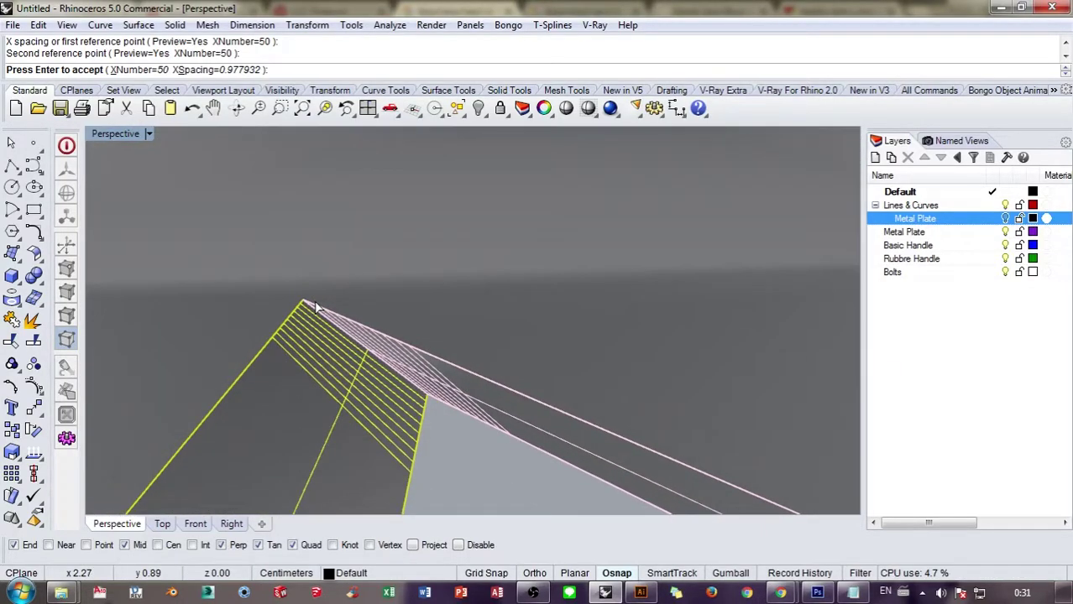
pyautogui.scroll(-5, 317, 310)
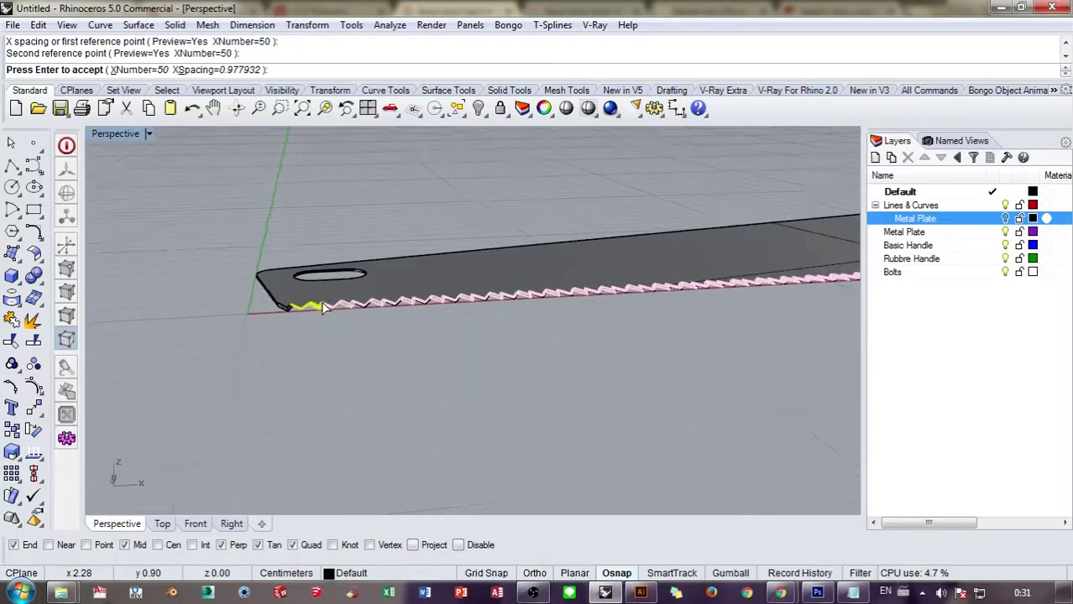
pyautogui.scroll(-7, 394, 321)
pyautogui.keyDown('shift'); pyautogui.moveTo(613, 313); pyautogui.dragTo(578, 336, button='right'); pyautogui.keyUp('shift')
pyautogui.scroll(8, 730, 349)
pyautogui.keyDown('shift'); pyautogui.moveTo(731, 349); pyautogui.dragTo(357, 338, button='right'); pyautogui.keyUp('shift')
pyautogui.scroll(6, 682, 329)
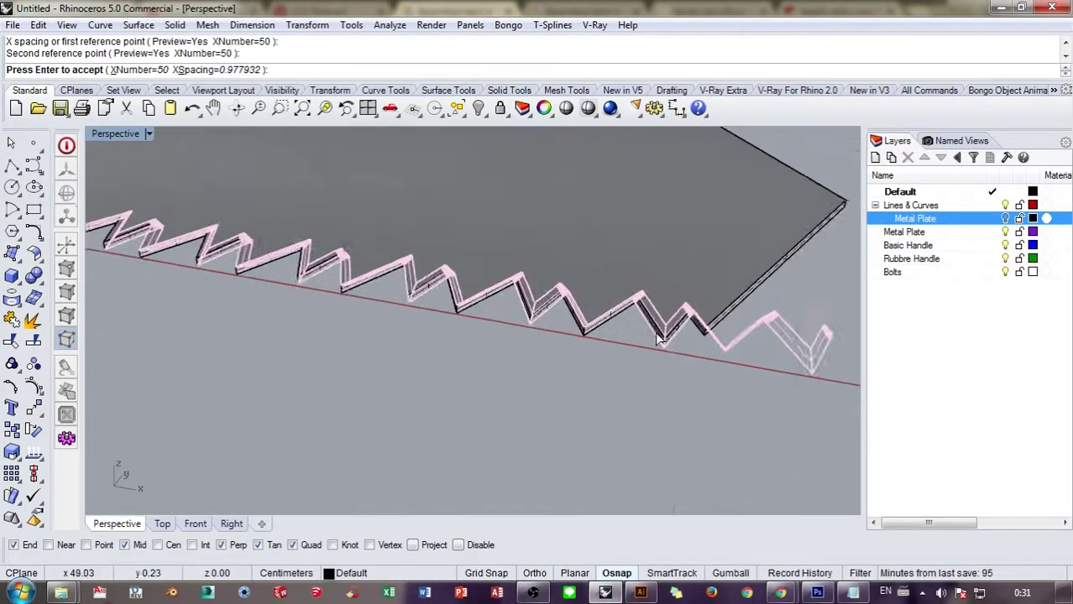
pyautogui.moveTo(684, 335); pyautogui.dragTo(662, 312, button='right')
pyautogui.press('Return')
# Step: Select all the bevel surfaces along the blade's toothed edge and join them into one polysurface
pyautogui.scroll(-6, 685, 390)
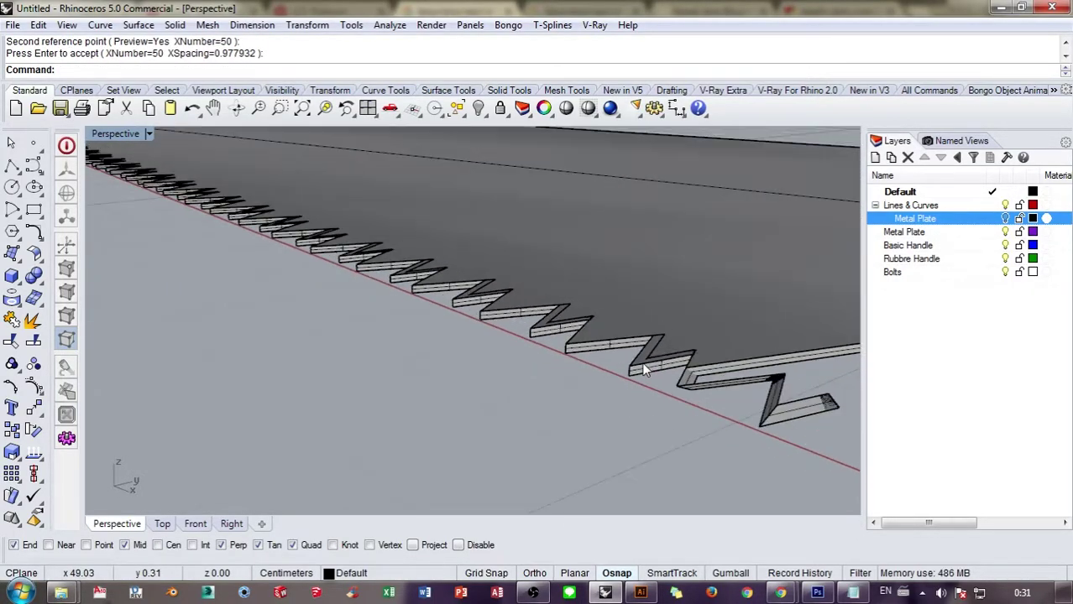
pyautogui.scroll(-2, 644, 369)
pyautogui.moveTo(339, 321); pyautogui.dragTo(387, 317, button='right')
pyautogui.scroll(-6, 387, 317)
pyautogui.moveTo(530, 330); pyautogui.dragTo(423, 352, button='right')
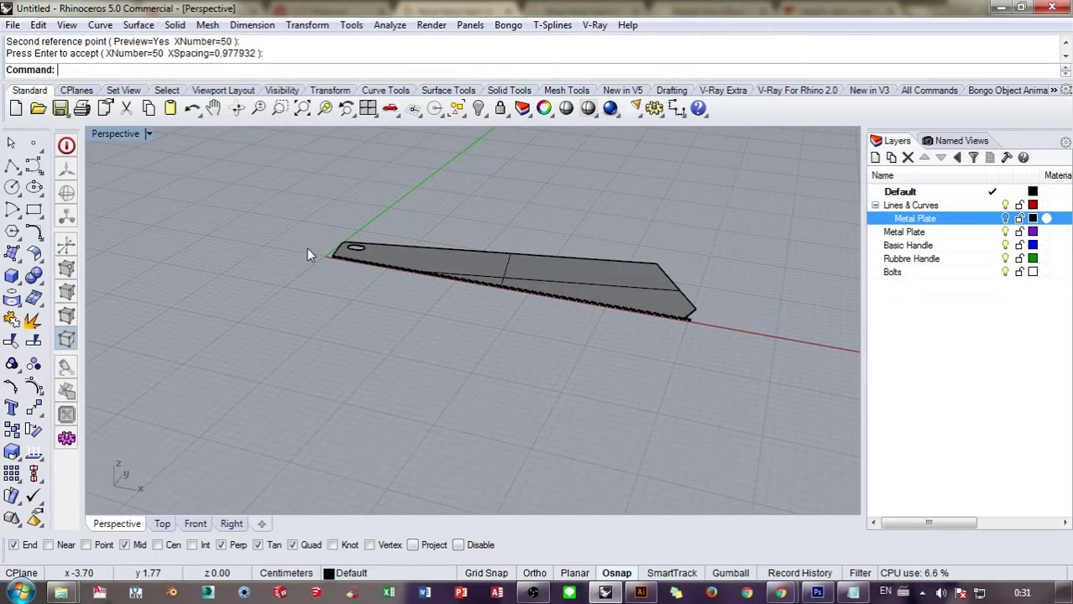
pyautogui.moveTo(308, 250); pyautogui.dragTo(727, 393)
pyautogui.scroll(2, 672, 327)
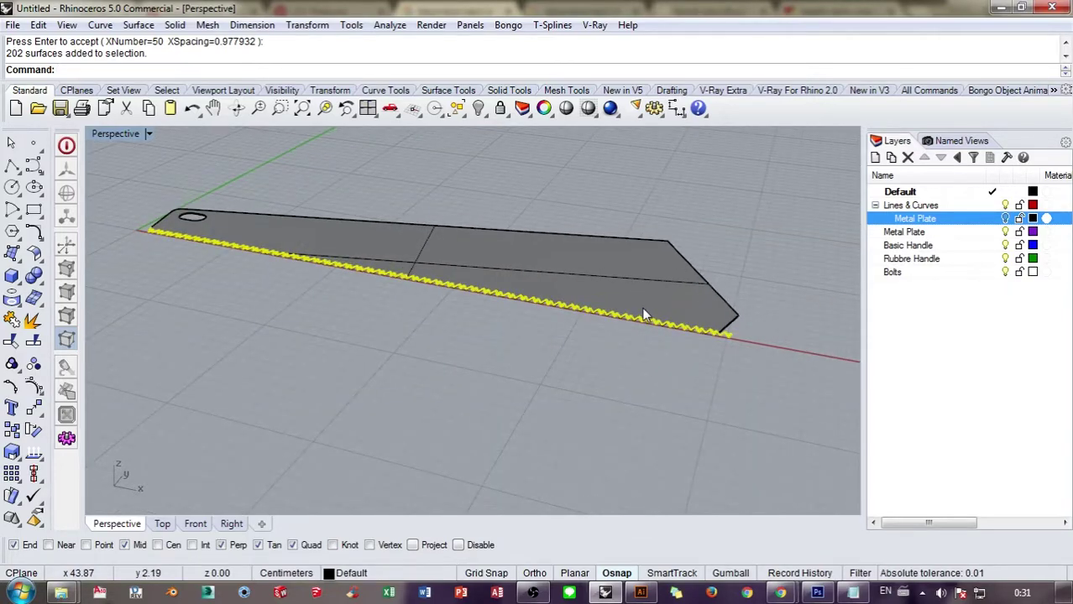
pyautogui.hotkey('ctrl', 'j')
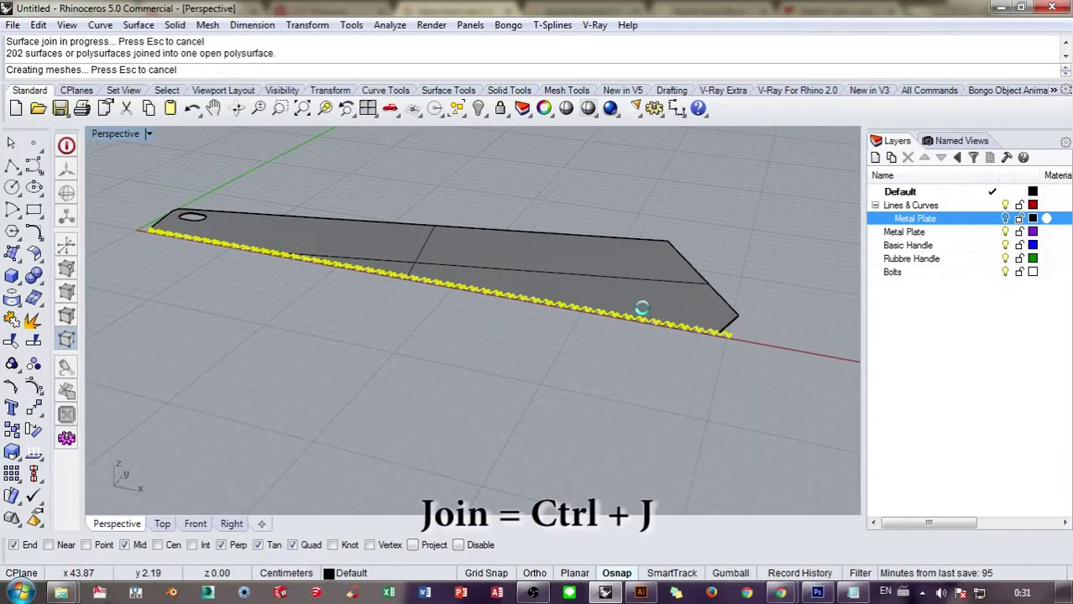
# Step: Split the solid blade using the joined bevel polysurface along its toothed edge as the cutting object
pyautogui.scroll(2, 728, 353)
pyautogui.scroll(6, 730, 346)
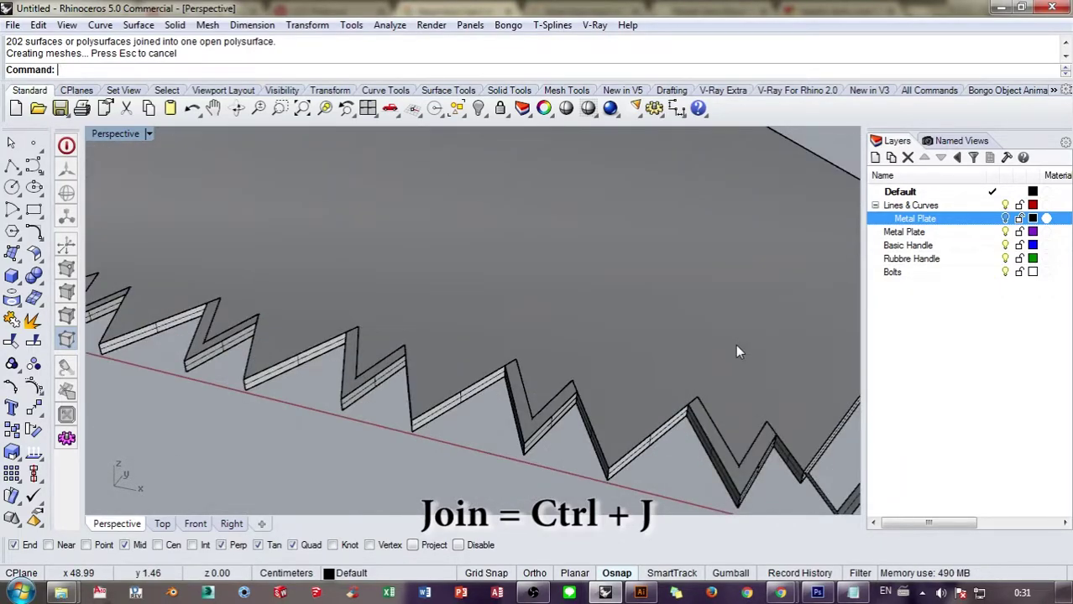
pyautogui.click(736, 342)
pyautogui.moveTo(738, 339); pyautogui.dragTo(697, 290, button='right')
pyautogui.scroll(-4, 714, 270)
pyautogui.scroll(-8, 714, 269)
pyautogui.scroll(8, 685, 274)
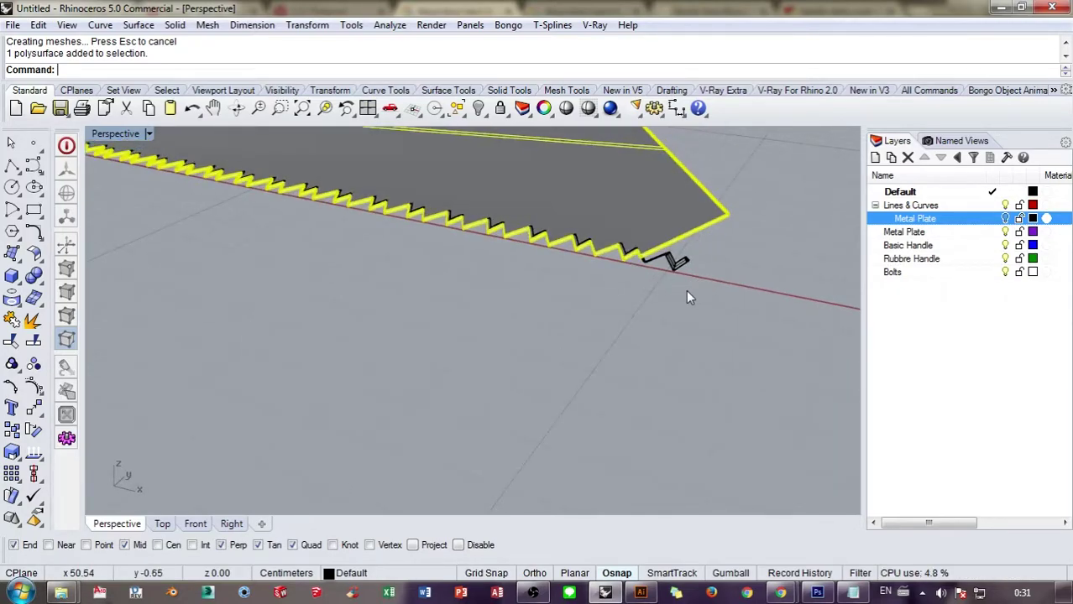
pyautogui.hotkey('ctrl', 'shift', 's')
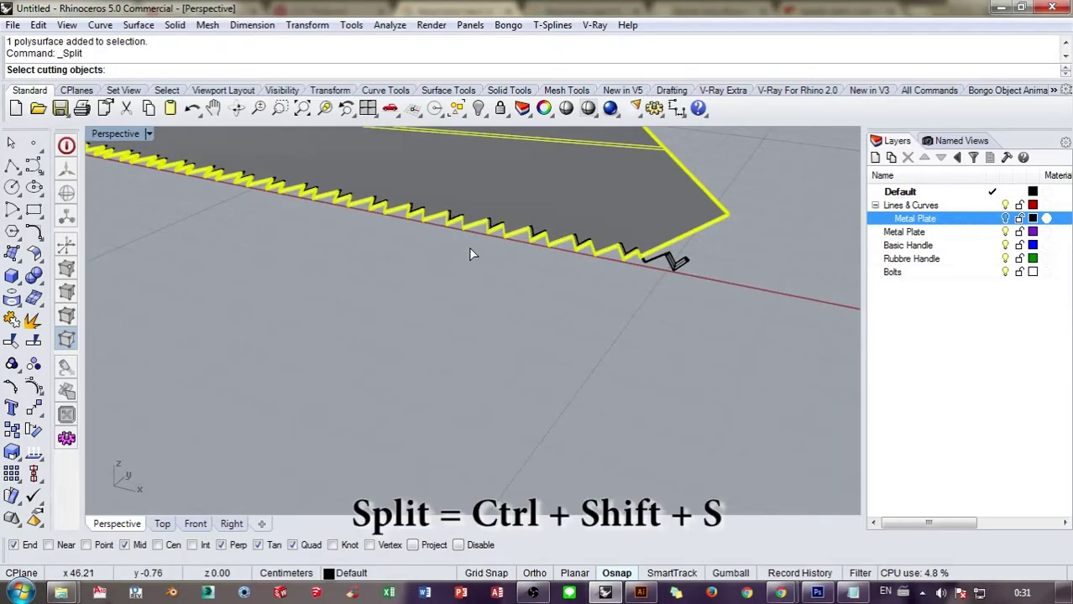
pyautogui.moveTo(470, 255); pyautogui.dragTo(526, 262, button='right')
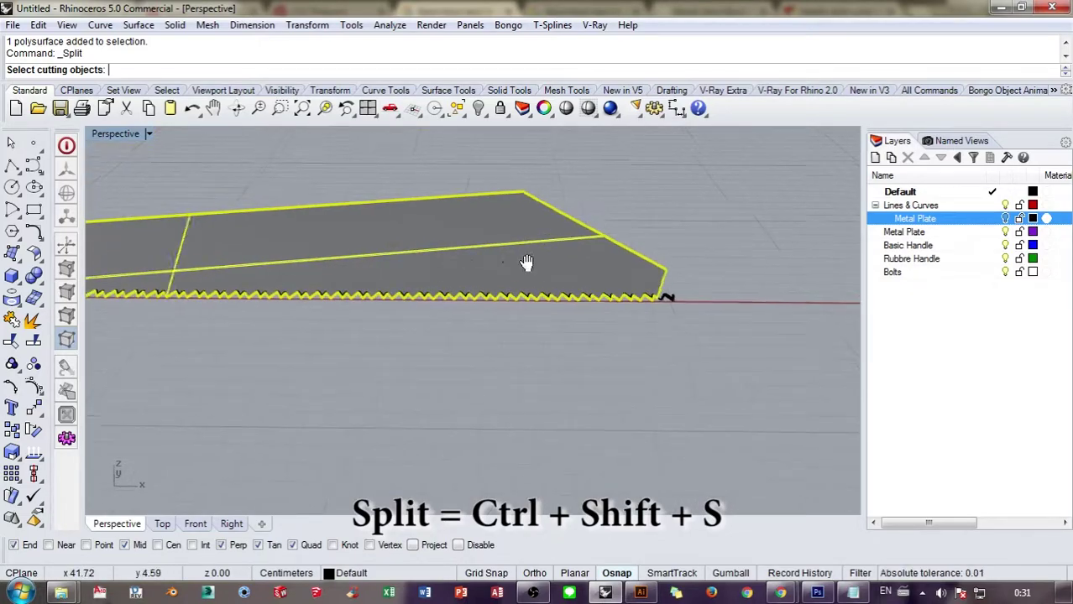
pyautogui.scroll(6, 816, 321)
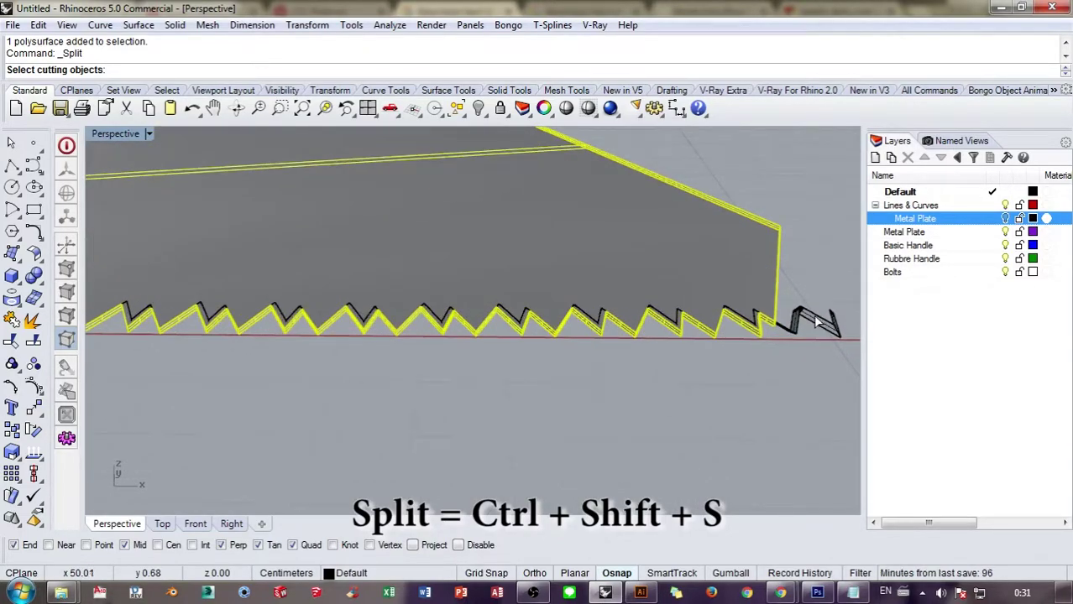
pyautogui.moveTo(806, 297); pyautogui.dragTo(641, 331, button='right')
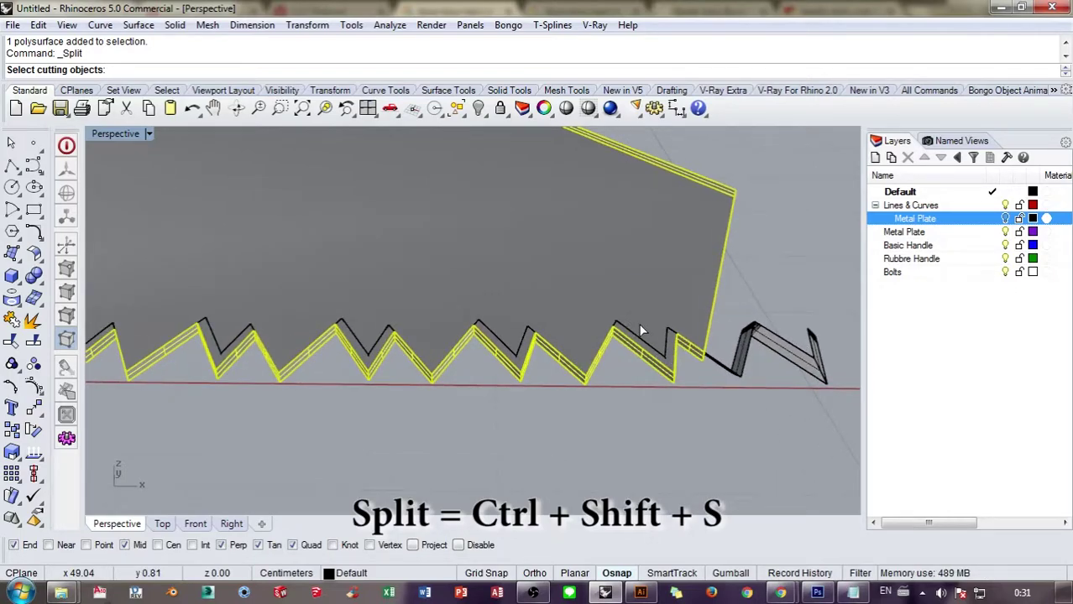
pyautogui.scroll(1, 712, 355)
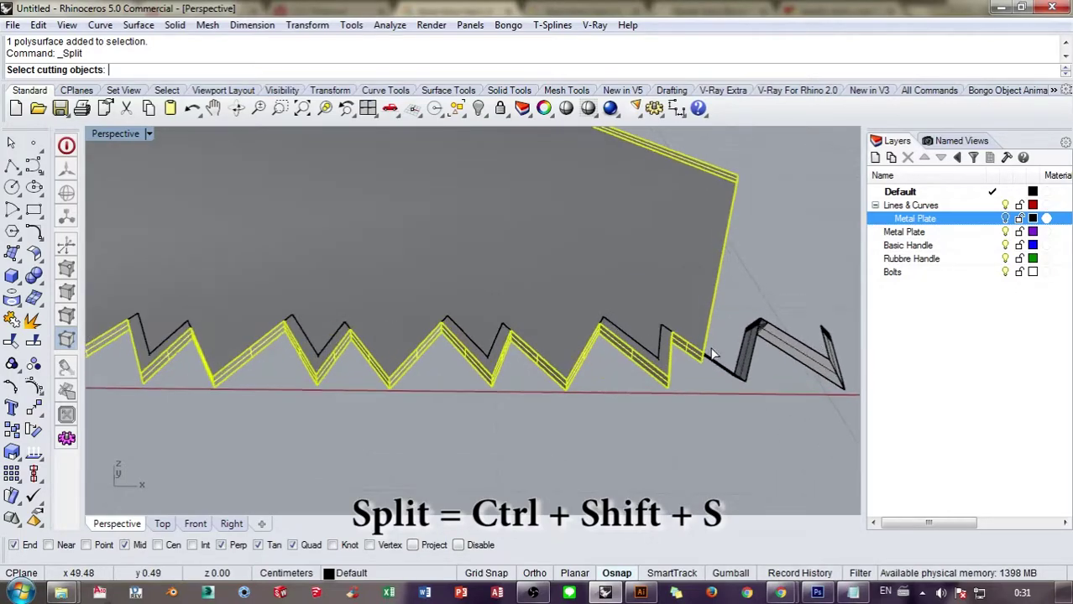
pyautogui.click(747, 378)
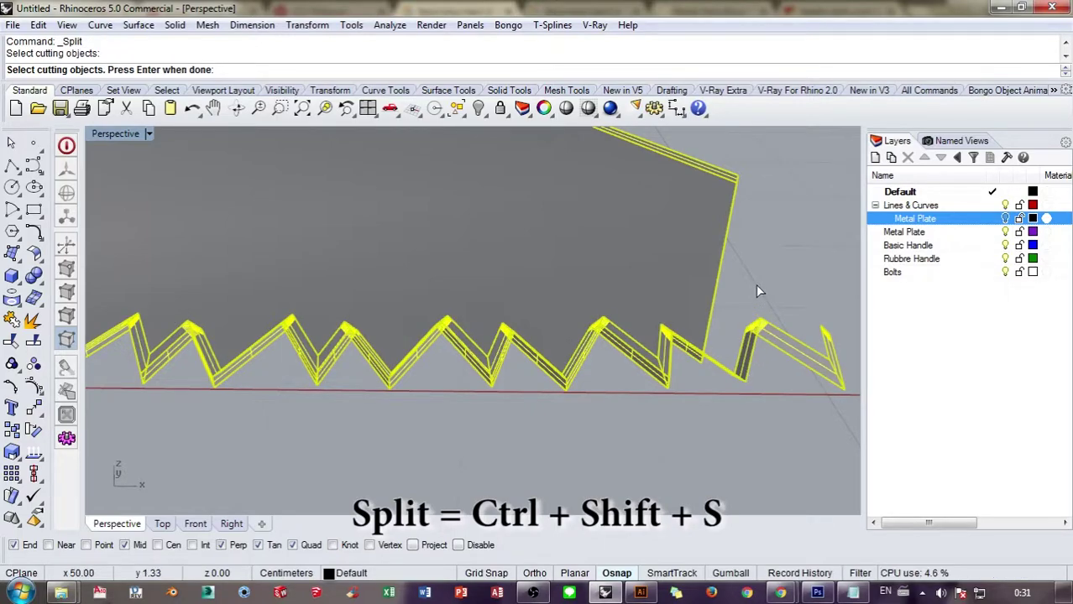
pyautogui.press('Return')
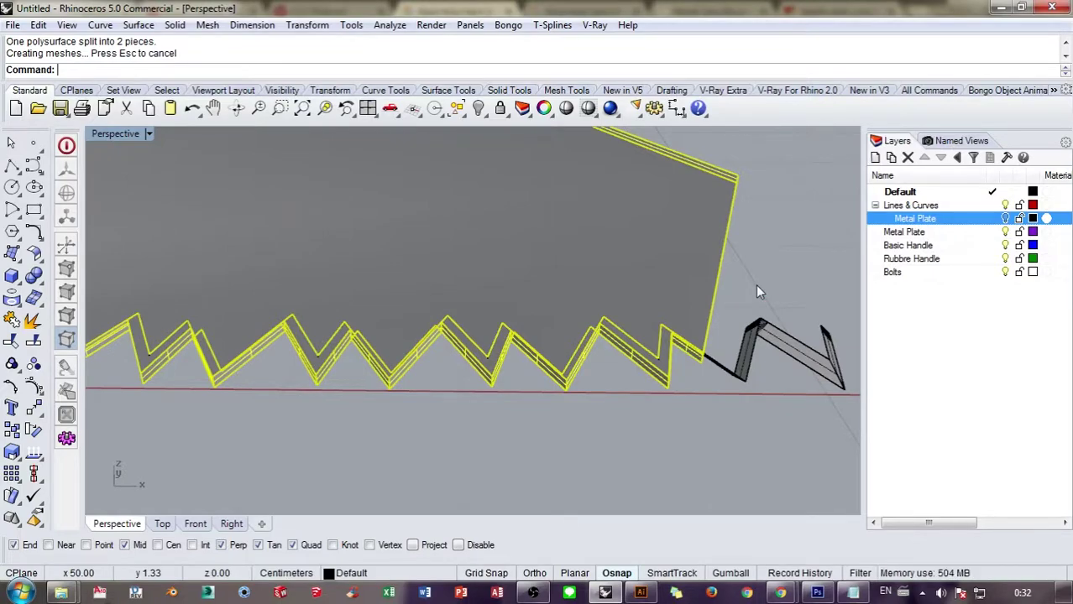
# Step: Delete the split-off tooth slivers, keeping the main blade body out of the selection
pyautogui.keyDown('ctrl'); pyautogui.click(720, 251); pyautogui.keyUp('ctrl')
pyautogui.moveTo(719, 251); pyautogui.dragTo(480, 225, button='right')
pyautogui.scroll(-5, 658, 266)
pyautogui.press('Delete')
pyautogui.scroll(-3, 660, 267)
pyautogui.scroll(10, 396, 264)
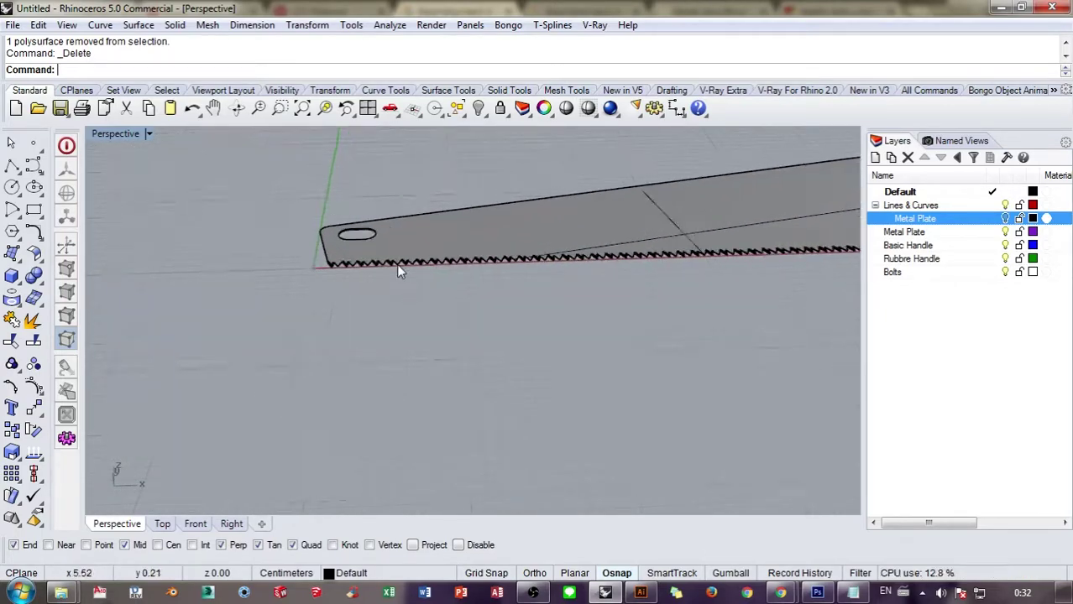
pyautogui.scroll(-6, 403, 262)
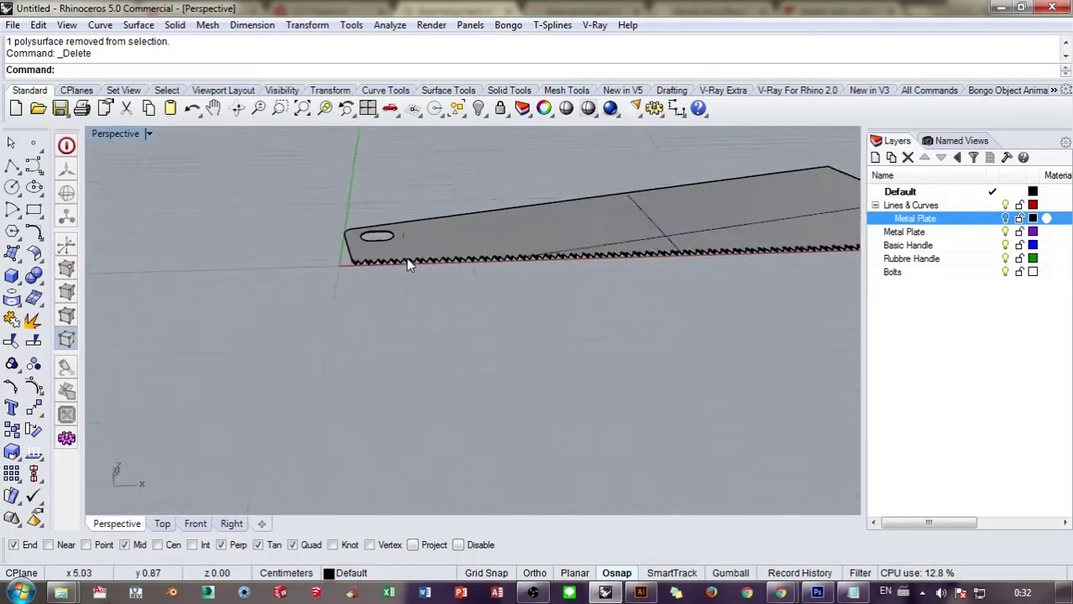
# Step: Trim away the bevel surfaces overhanging the blade's far end, using the blade as the cutting object
pyautogui.moveTo(678, 278); pyautogui.dragTo(590, 249, button='right')
pyautogui.scroll(3, 592, 256)
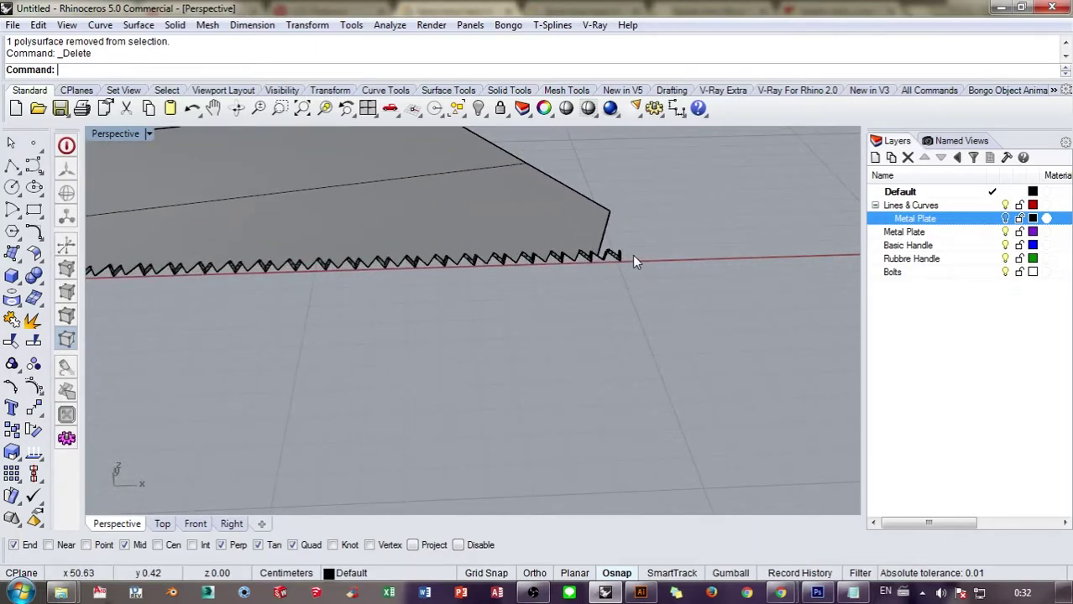
pyautogui.click(280, 108)
pyautogui.moveTo(564, 217); pyautogui.dragTo(629, 279)
pyautogui.moveTo(663, 267); pyautogui.dragTo(587, 248, button='right')
pyautogui.scroll(2, 478, 287)
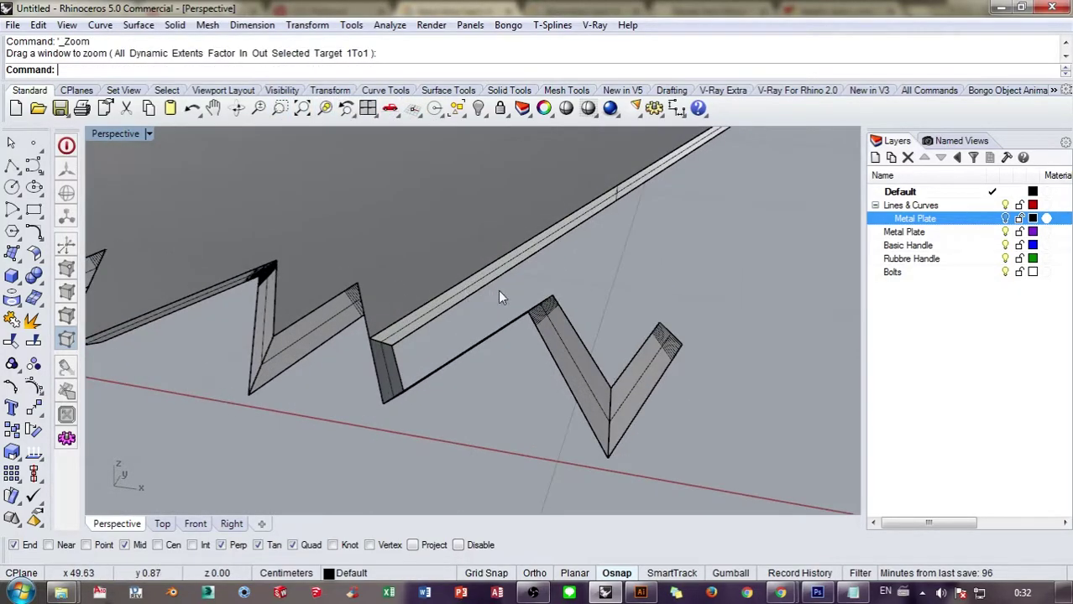
pyautogui.click(494, 274)
pyautogui.moveTo(494, 273); pyautogui.dragTo(590, 279, button='right')
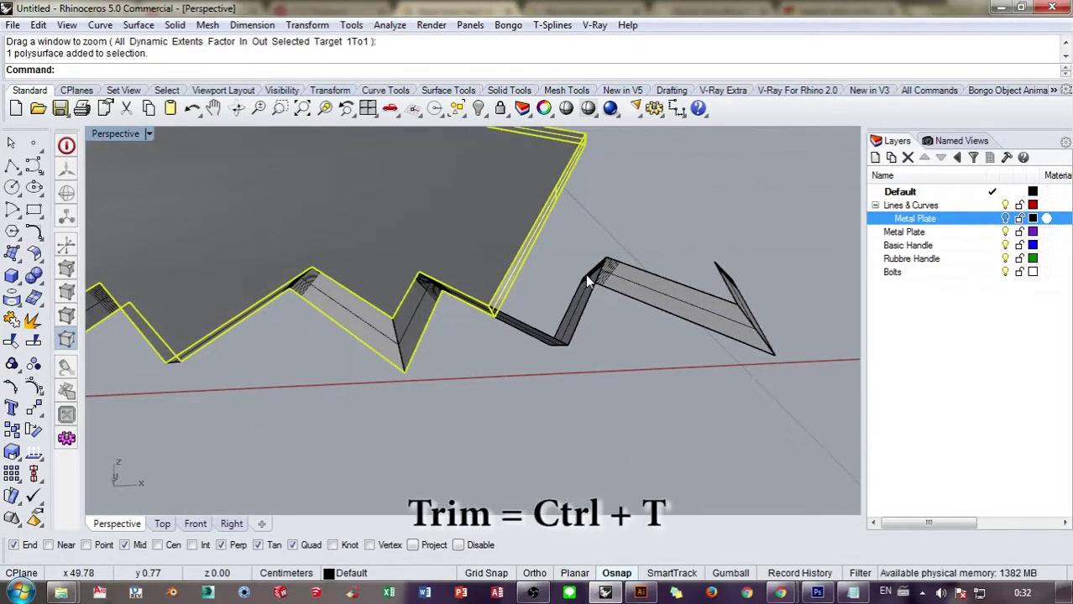
pyautogui.hotkey('ctrl', 't')
pyautogui.click(571, 329)
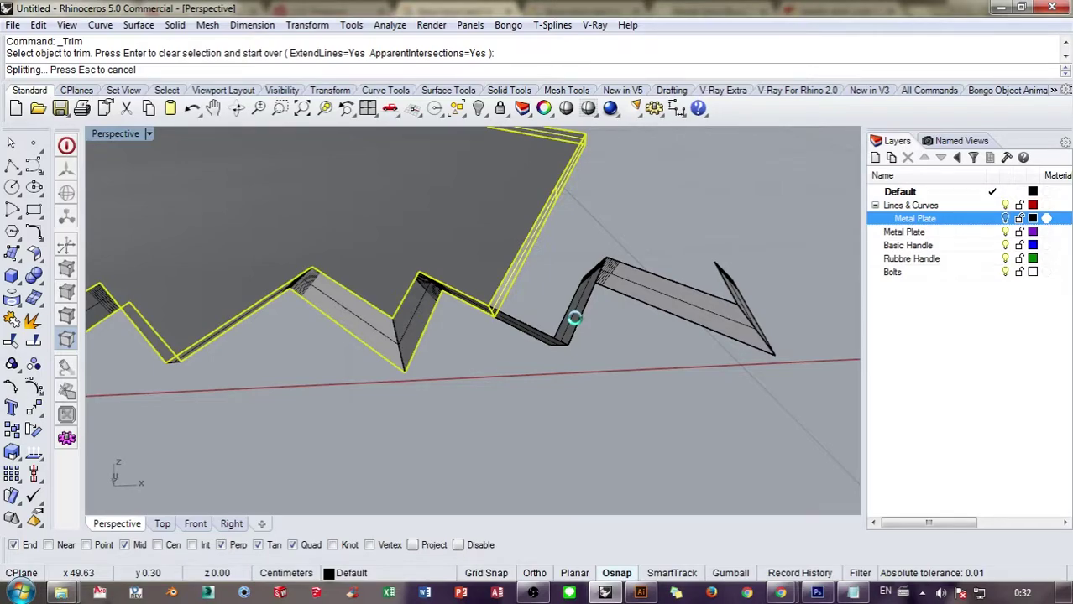
pyautogui.scroll(-3, 577, 319)
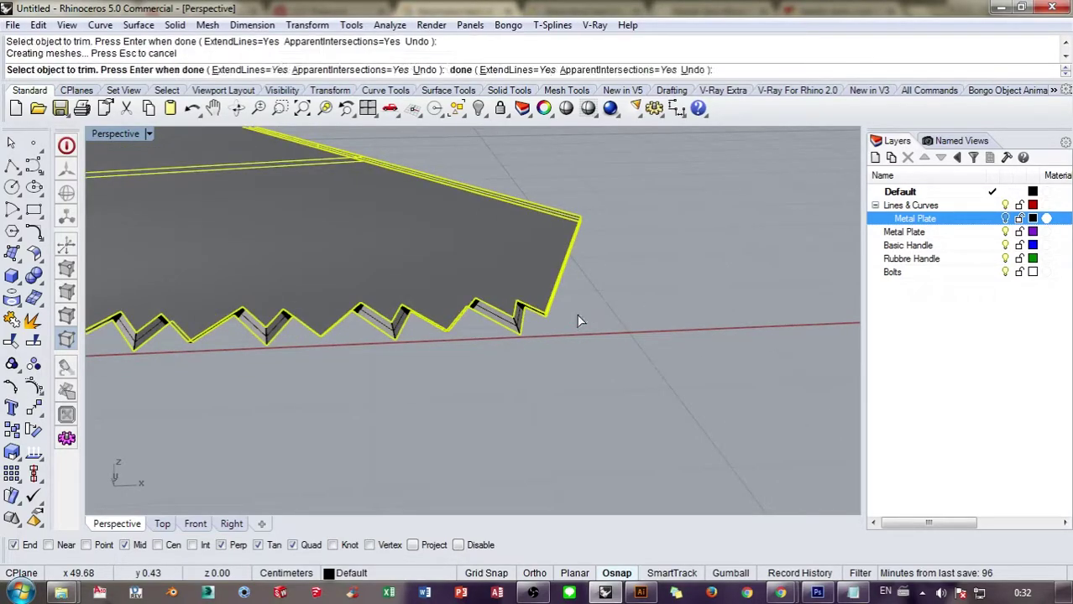
pyautogui.rightClick(577, 316)
# Step: Select the blade body and the trimmed bevel surfaces and join them into one polysurface
pyautogui.scroll(-4, 578, 316)
pyautogui.keyDown('shift'); pyautogui.moveTo(523, 335); pyautogui.dragTo(619, 330, button='right'); pyautogui.keyUp('shift')
pyautogui.click(618, 330)
pyautogui.scroll(-3, 619, 330)
pyautogui.keyDown('shift'); pyautogui.moveTo(507, 344); pyautogui.dragTo(686, 345, button='right'); pyautogui.keyUp('shift')
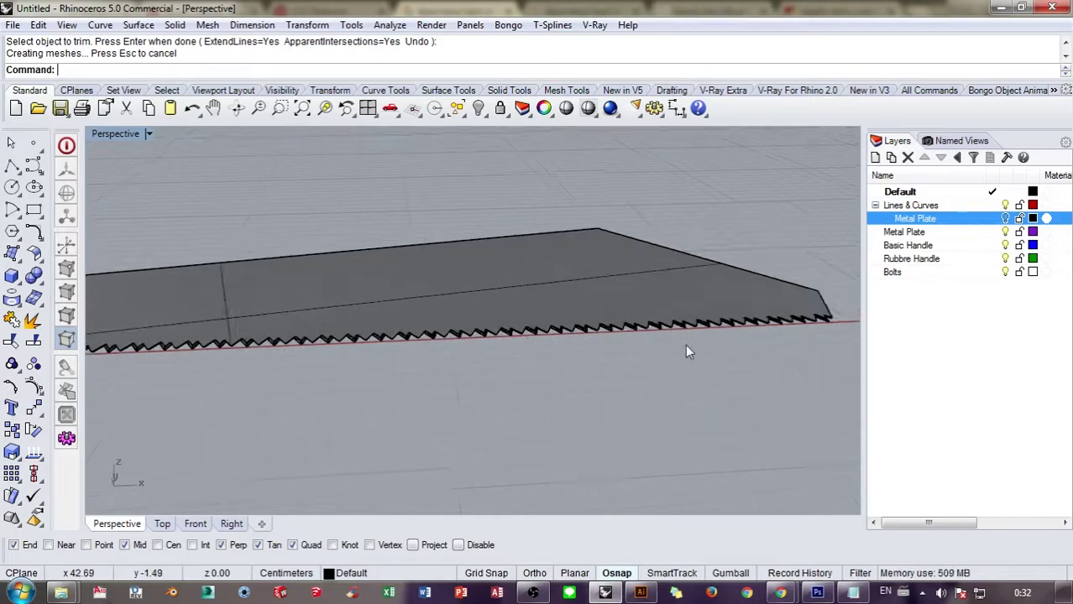
pyautogui.hotkey('ctrl', 'a')
pyautogui.moveTo(561, 373); pyautogui.dragTo(676, 374, button='right')
pyautogui.hotkey('ctrl', 'j')
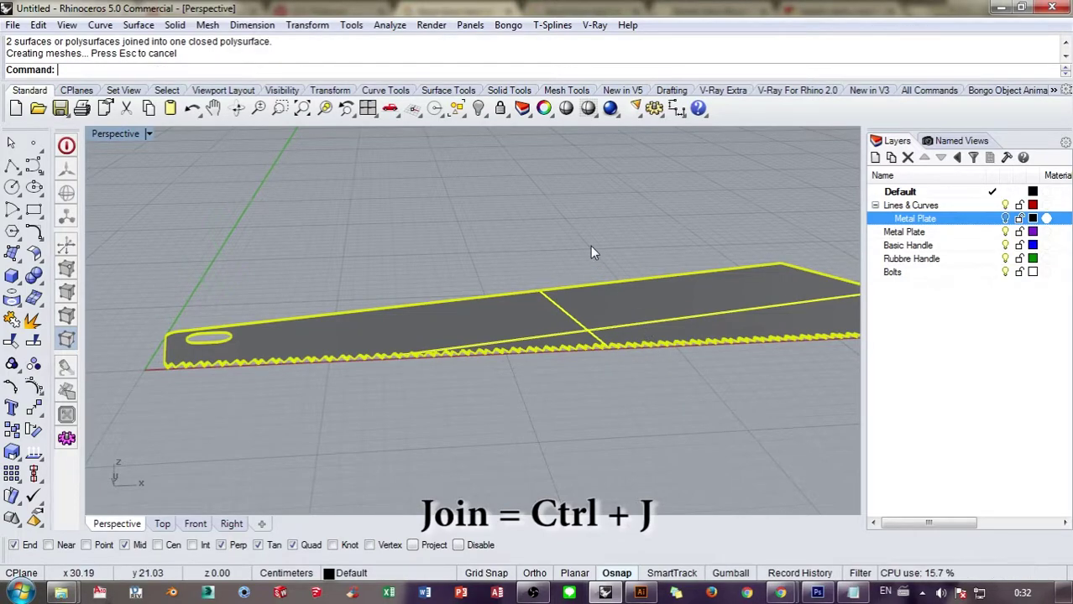
pyautogui.press('Escape')
# Step: Check the joined blade for naked edges with Show Edges and close the edge analysis
pyautogui.moveTo(492, 269); pyautogui.dragTo(516, 339, button='right')
pyautogui.click(515, 339)
pyautogui.click(389, 24)
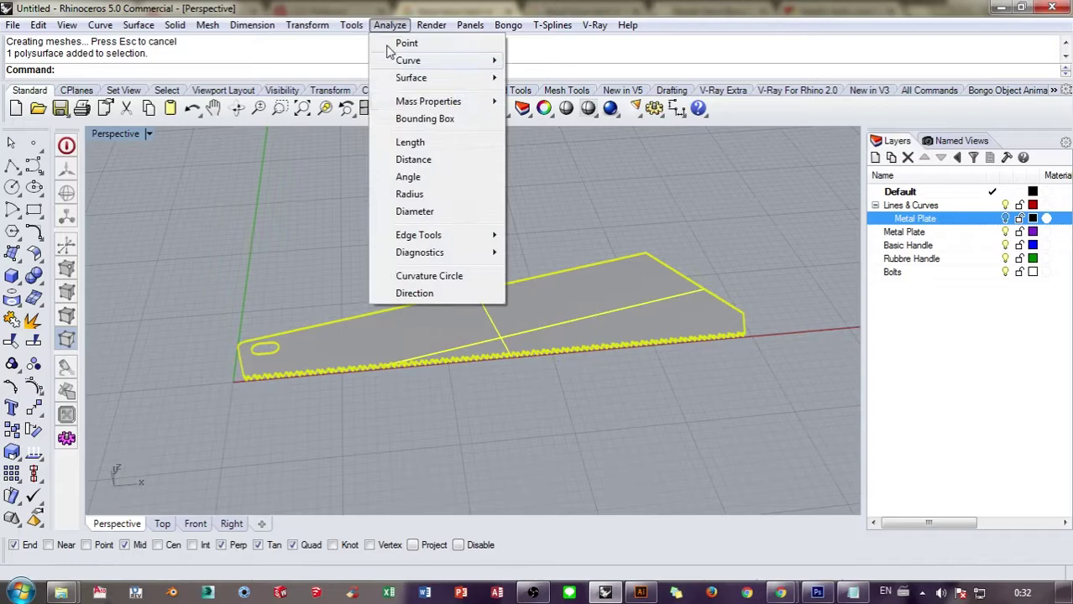
pyautogui.moveTo(470, 235)
pyautogui.click(574, 239)
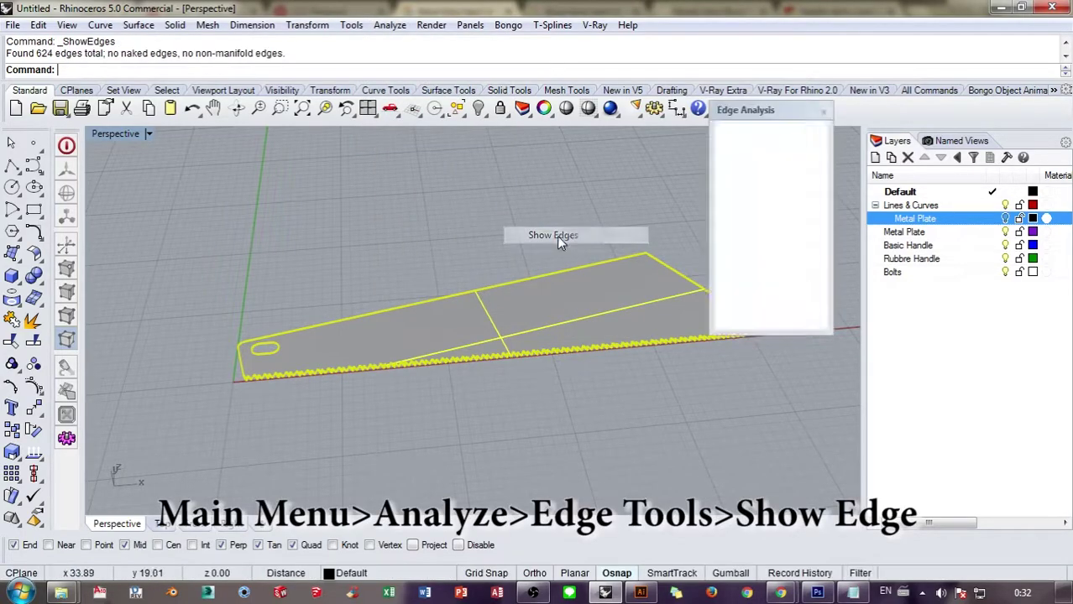
pyautogui.moveTo(556, 235); pyautogui.dragTo(277, 369, button='right')
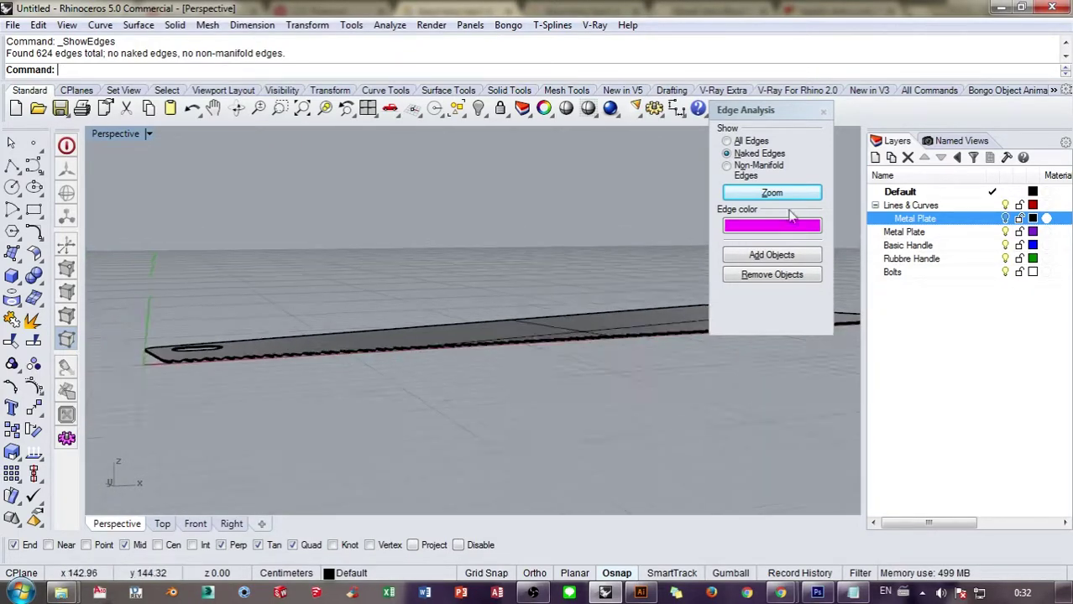
pyautogui.click(823, 111)
pyautogui.moveTo(761, 172); pyautogui.dragTo(662, 285, button='right')
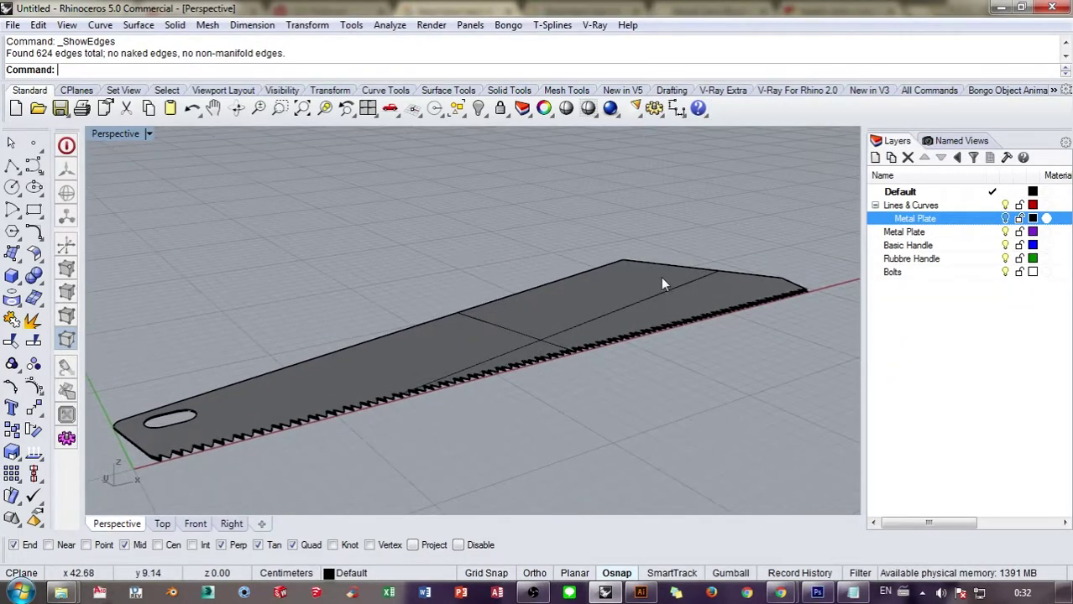